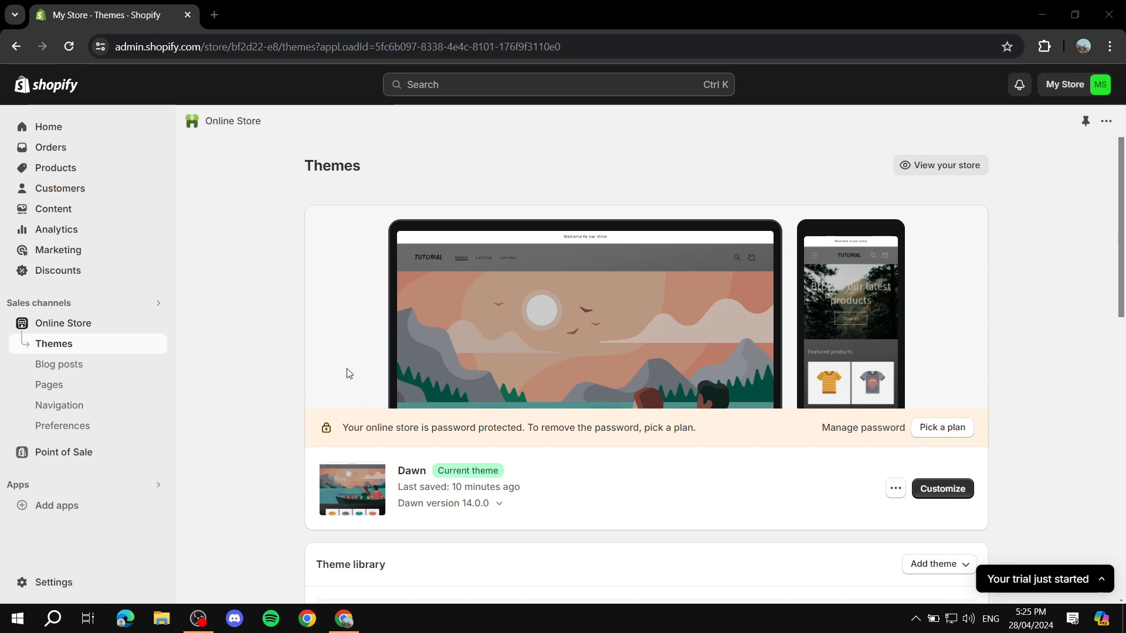
Open the Shopify App Store in a new tab from the Add apps list
{"action": "left_click", "coordinate": [76, 510]}
{"action": "scroll", "coordinate": [440, 458], "scroll_direction": "down", "scroll_amount": 2}
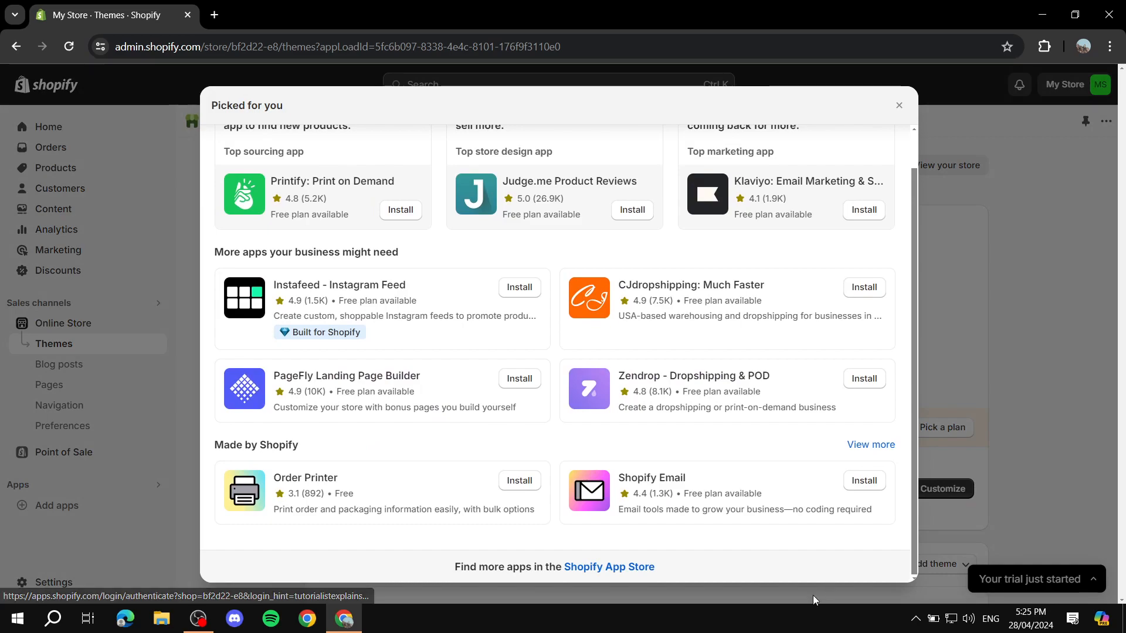
{"action": "left_click", "coordinate": [628, 567]}
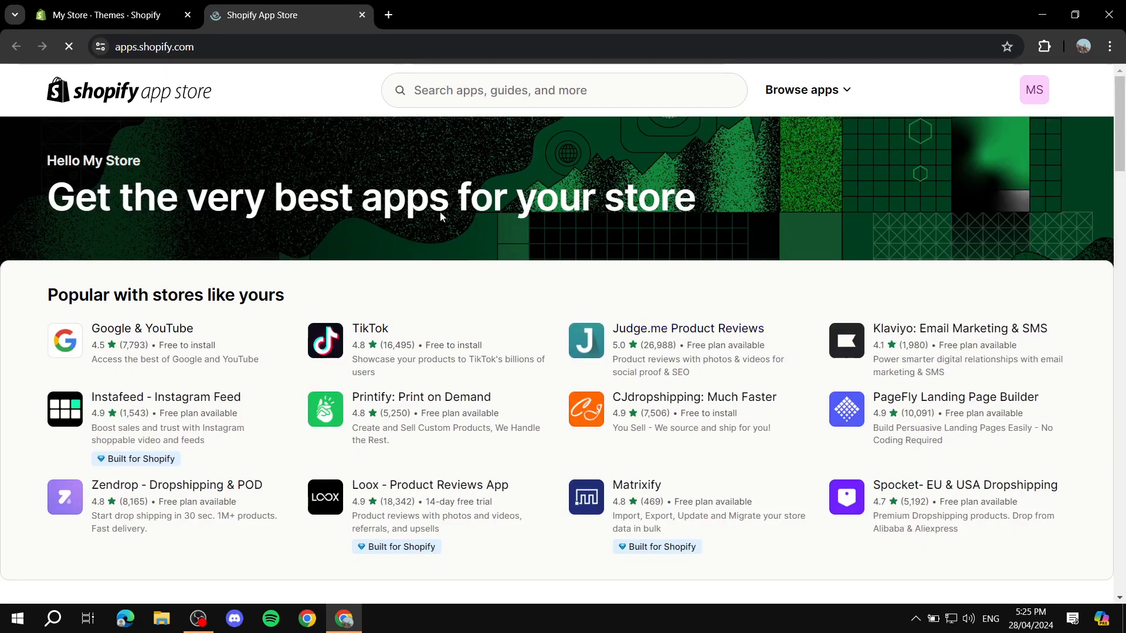
Search the App Store for 'pagefly' using the suggestion
{"action": "left_click", "coordinate": [469, 77]}
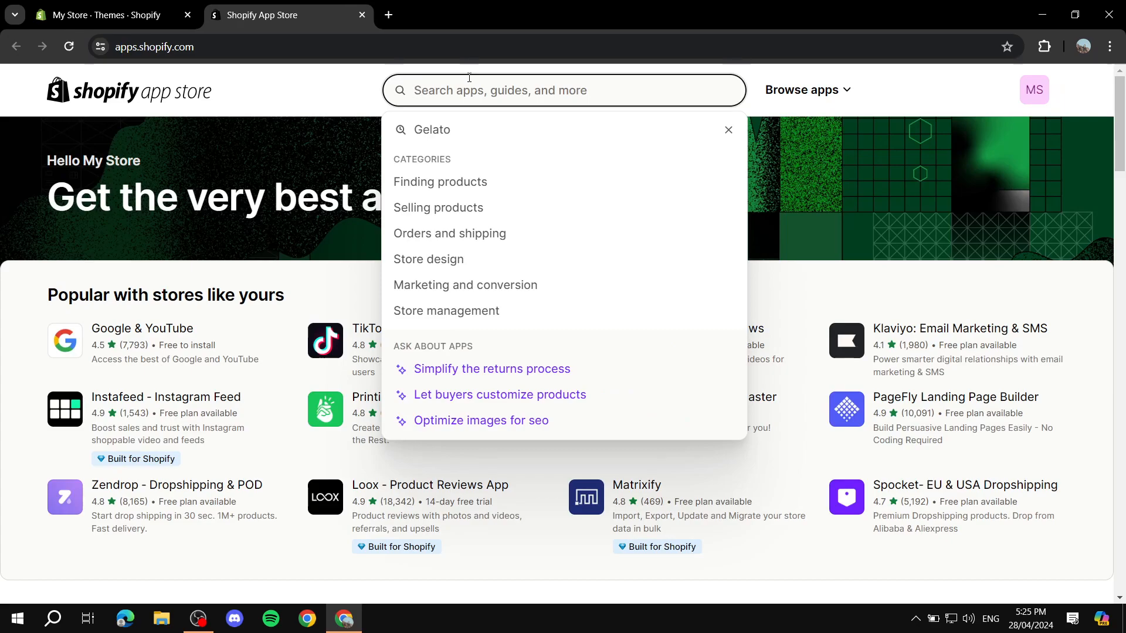
{"action": "type", "text": "Pagefly"}
{"action": "left_click", "coordinate": [465, 128]}
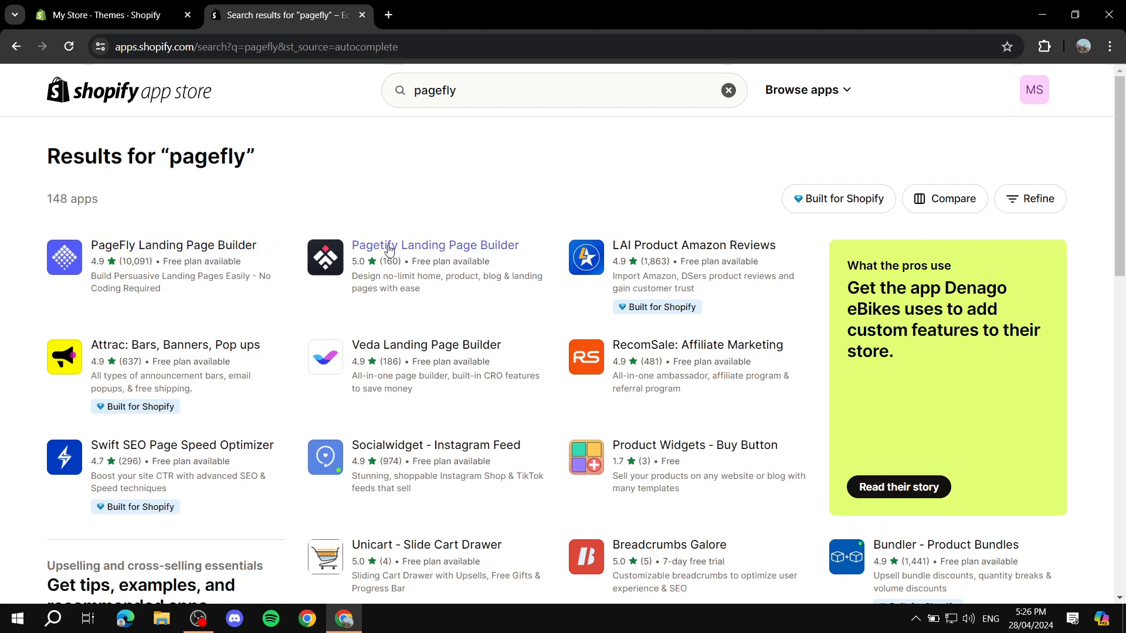
Open the PageFly Landing Page Builder app page and scroll down to its pricing
{"action": "left_click", "coordinate": [176, 256]}
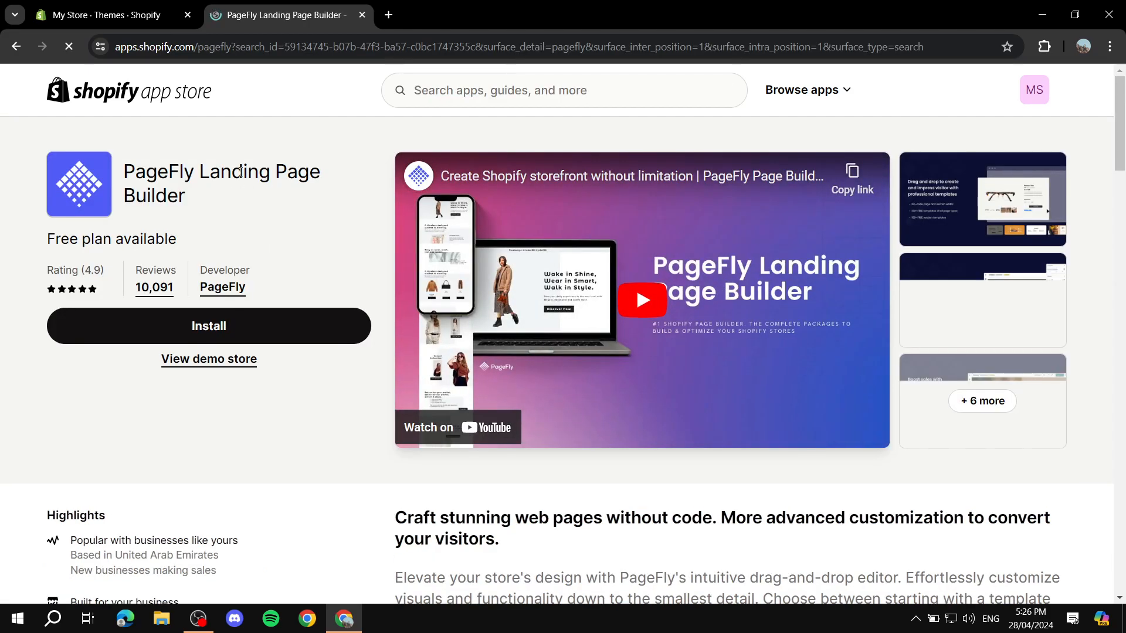
{"action": "scroll", "coordinate": [266, 217], "scroll_direction": "down", "scroll_amount": 15}
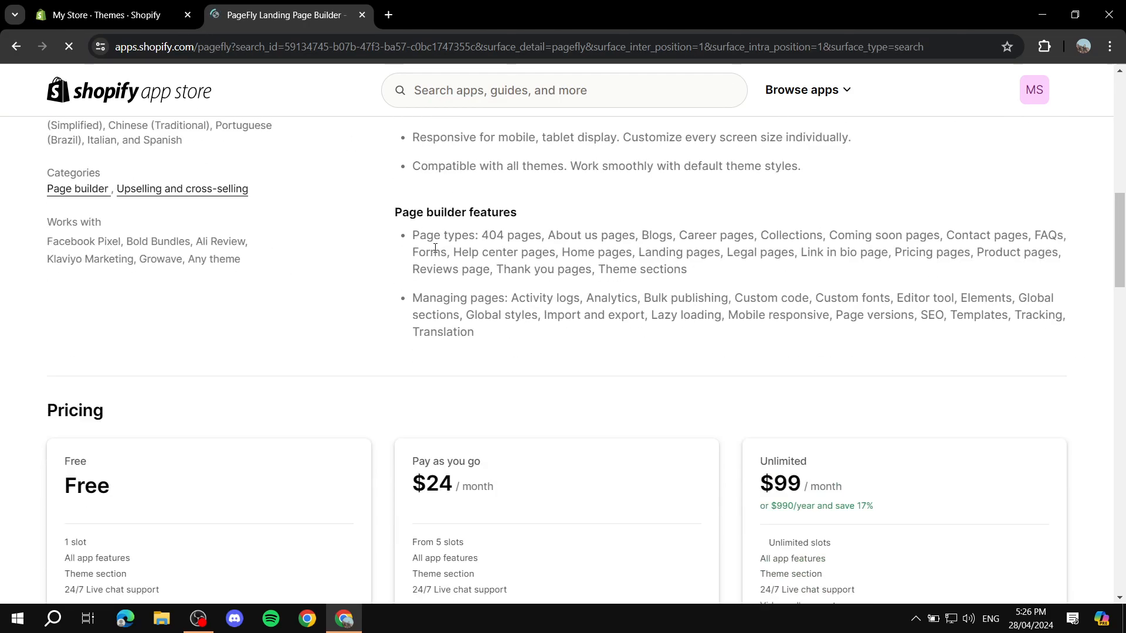
{"action": "scroll", "coordinate": [336, 407], "scroll_direction": "down", "scroll_amount": 1}
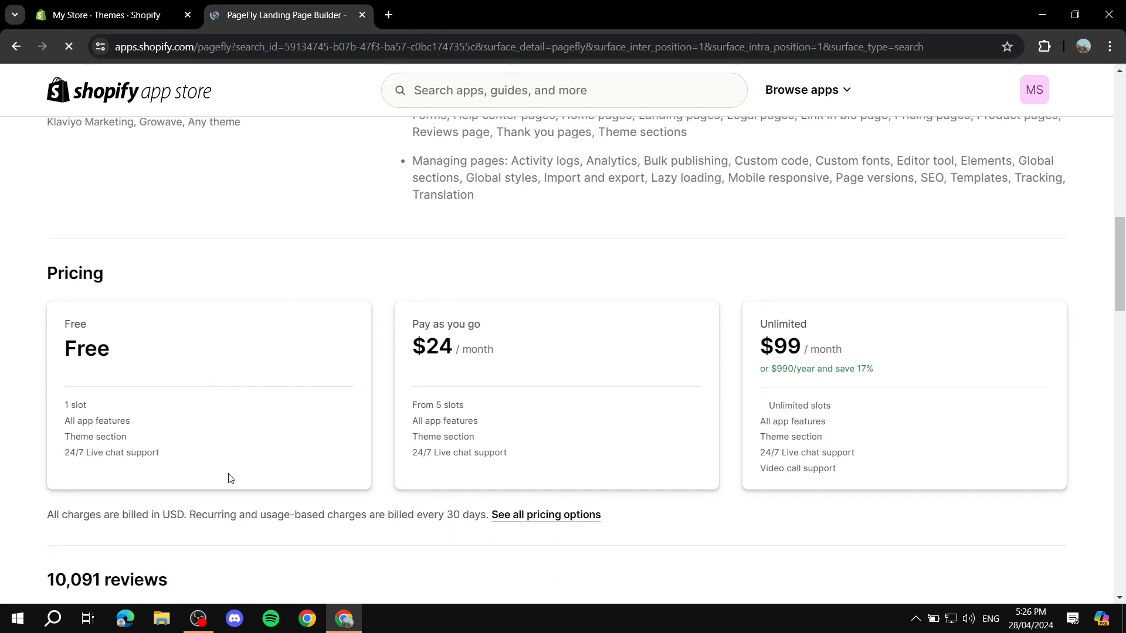
Compare the Free and $24/month Pay as you go plan details, then return to the top
{"action": "left_click_drag", "start_coordinate": [399, 358], "coordinate": [877, 362]}
{"action": "left_click", "coordinate": [954, 341]}
{"action": "left_click_drag", "start_coordinate": [65, 352], "coordinate": [152, 355]}
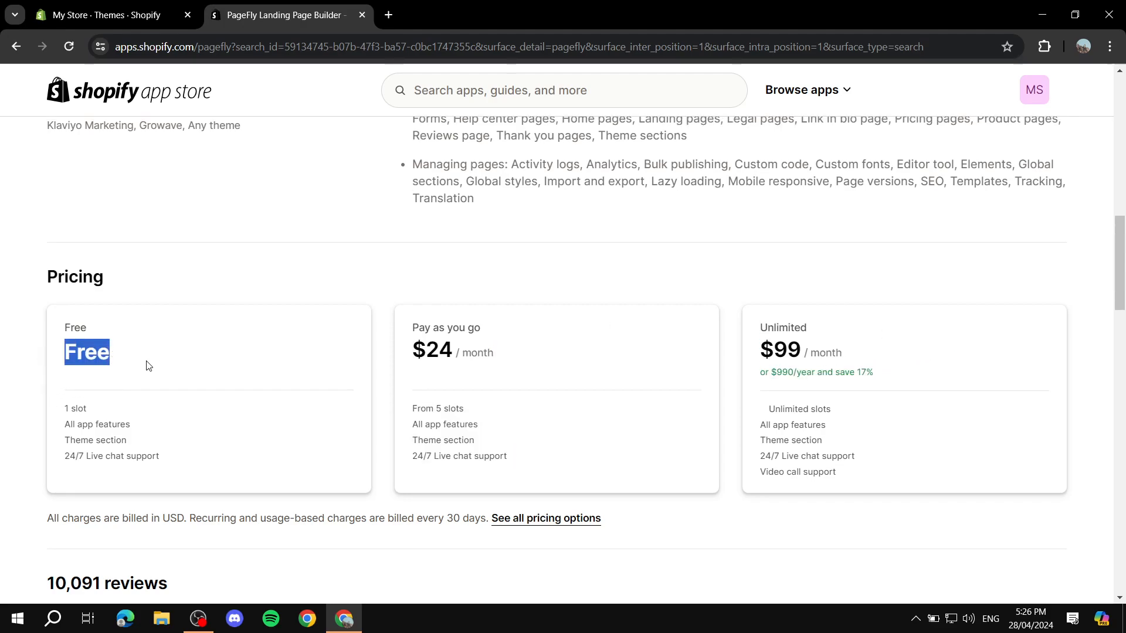
{"action": "left_click", "coordinate": [149, 366]}
{"action": "left_click_drag", "start_coordinate": [47, 334], "coordinate": [203, 456]}
{"action": "left_click", "coordinate": [201, 458]}
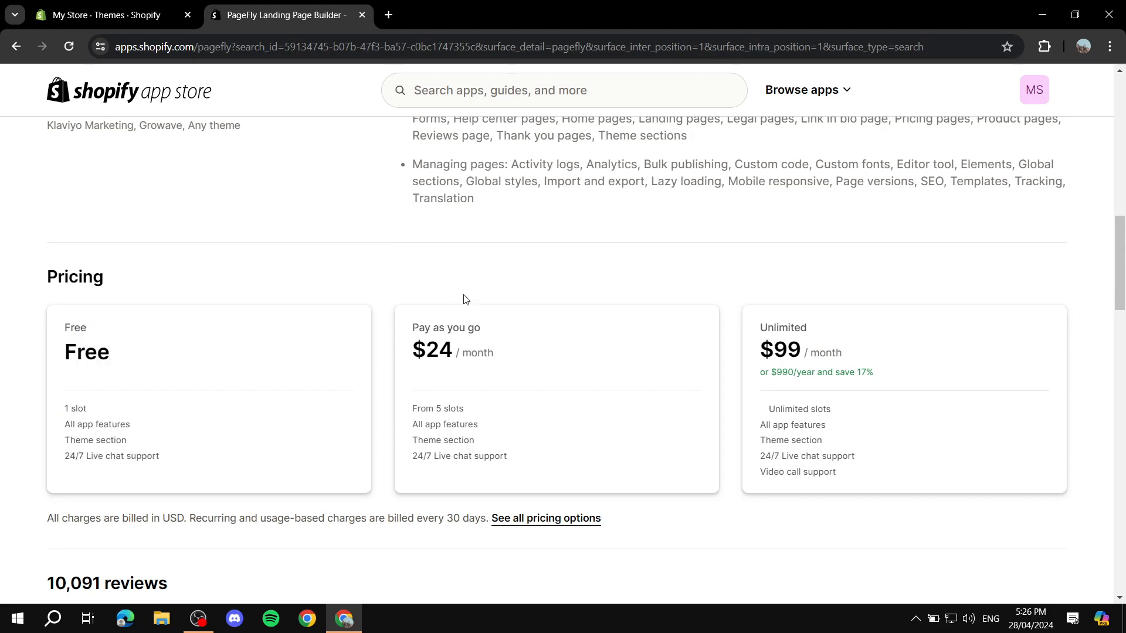
{"action": "left_click_drag", "start_coordinate": [391, 405], "coordinate": [523, 459]}
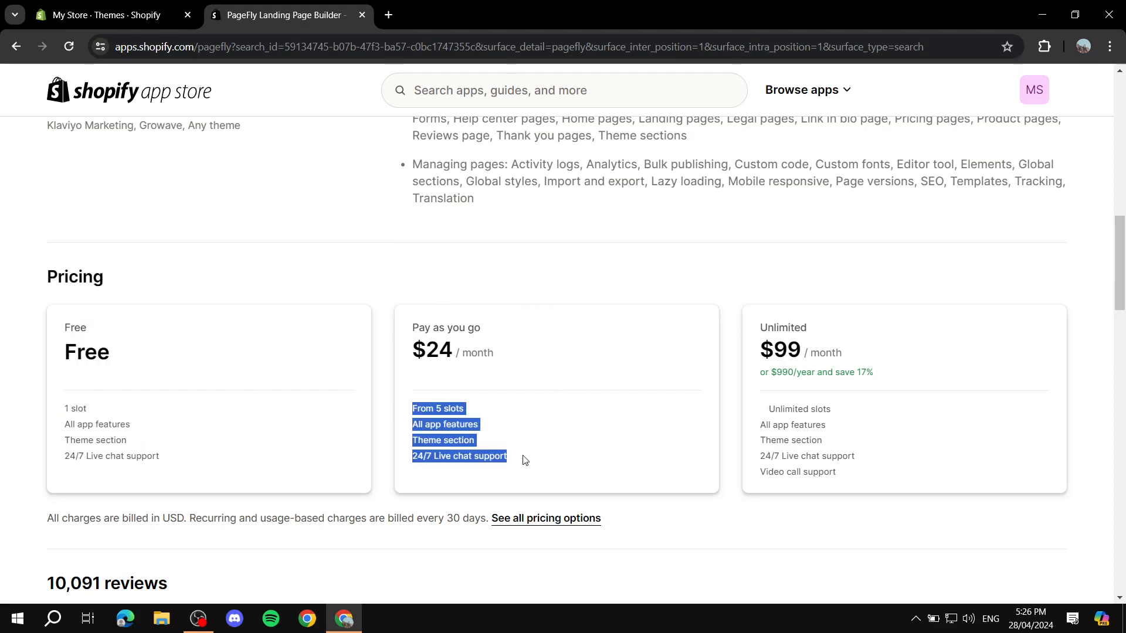
{"action": "left_click", "coordinate": [539, 457]}
{"action": "left_click_drag", "start_coordinate": [414, 353], "coordinate": [531, 360]}
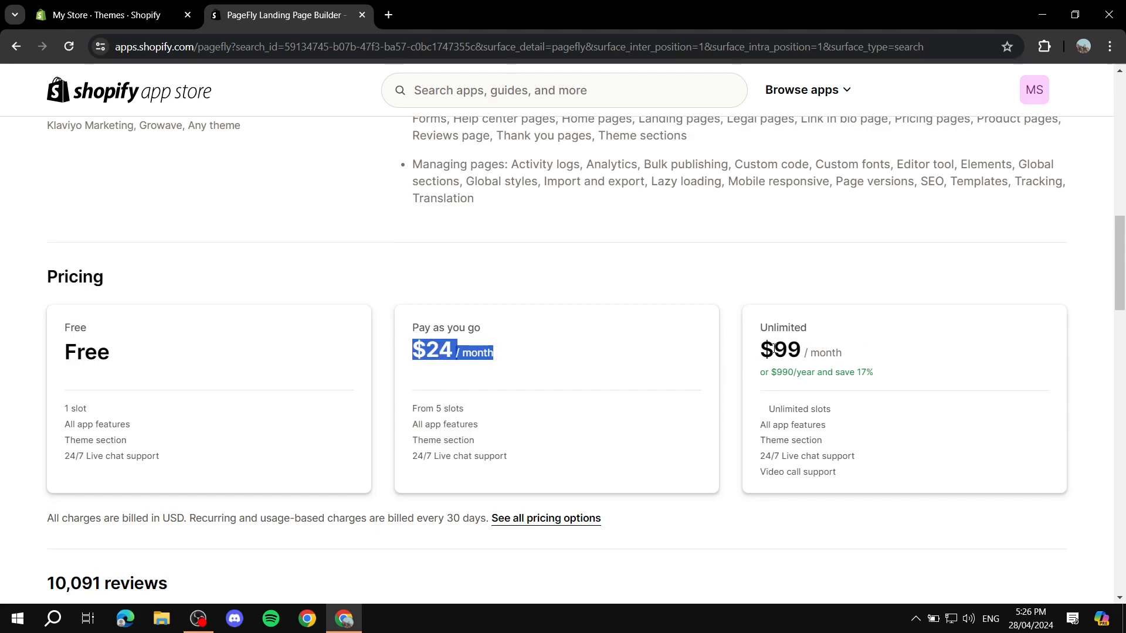
{"action": "left_click", "coordinate": [583, 367]}
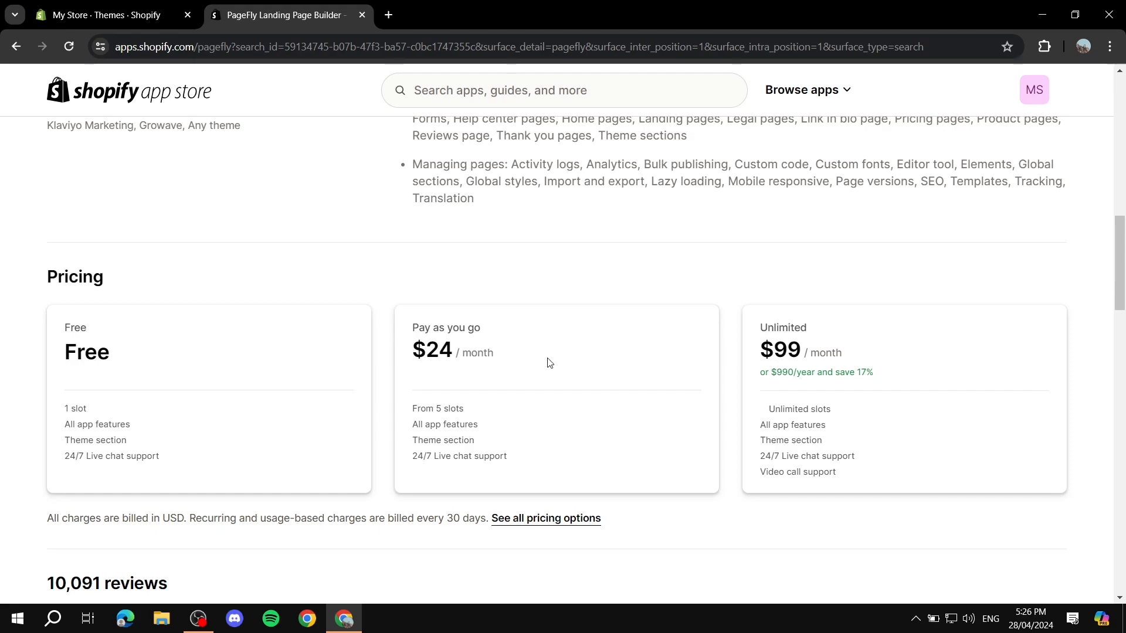
{"action": "scroll", "coordinate": [554, 364], "scroll_direction": "up", "scroll_amount": 15}
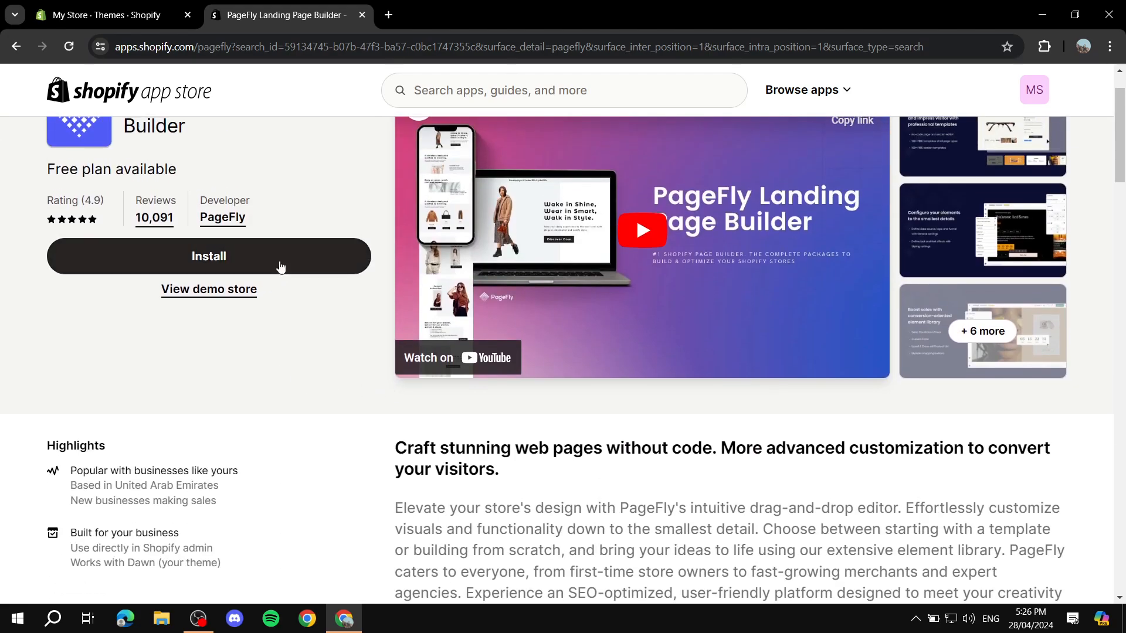
Install PageFly Page Builder, closing the leftover App Store tab and approving the permissions
{"action": "left_click", "coordinate": [268, 247]}
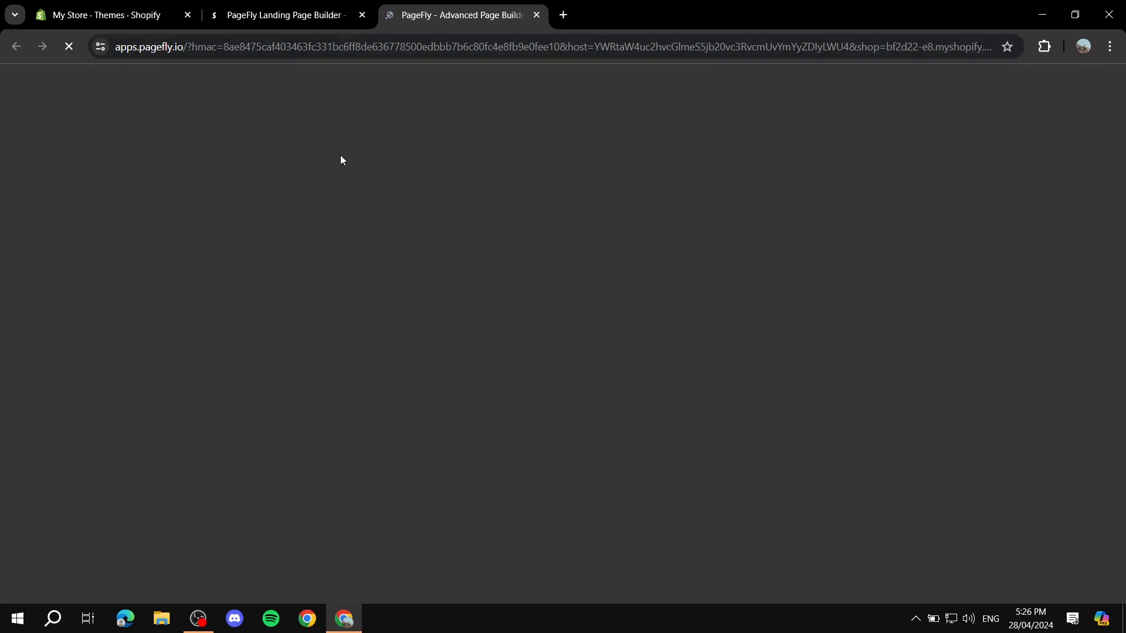
{"action": "left_click", "coordinate": [348, 15]}
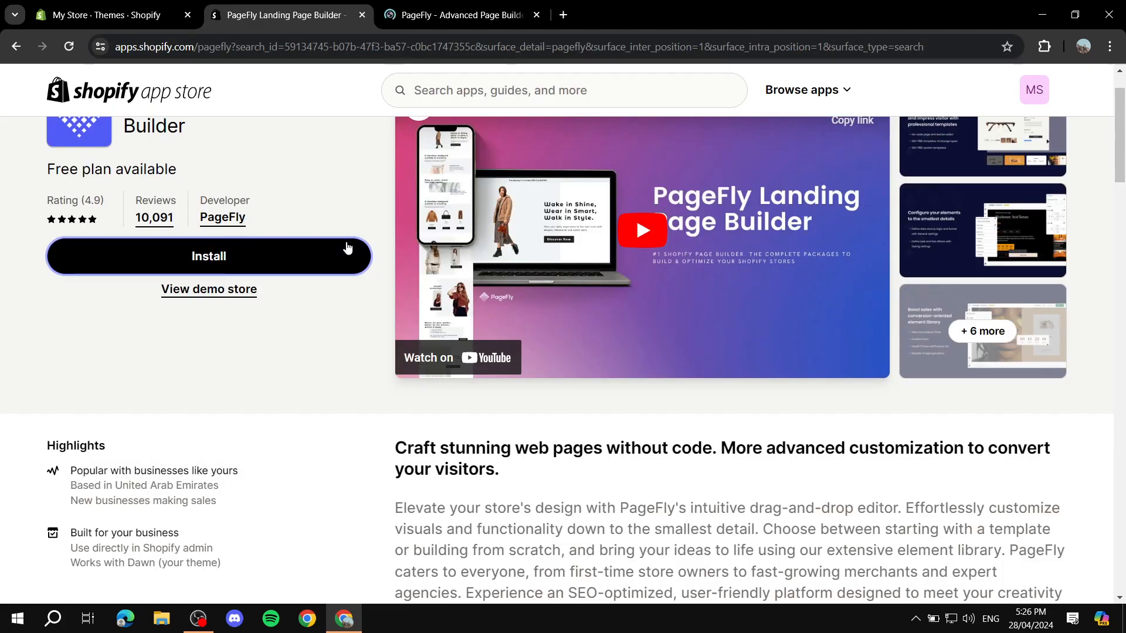
{"action": "scroll", "coordinate": [352, 247], "scroll_direction": "down", "scroll_amount": 10}
{"action": "scroll", "coordinate": [809, 296], "scroll_direction": "up", "scroll_amount": 7}
{"action": "scroll", "coordinate": [649, 218], "scroll_direction": "down", "scroll_amount": 7}
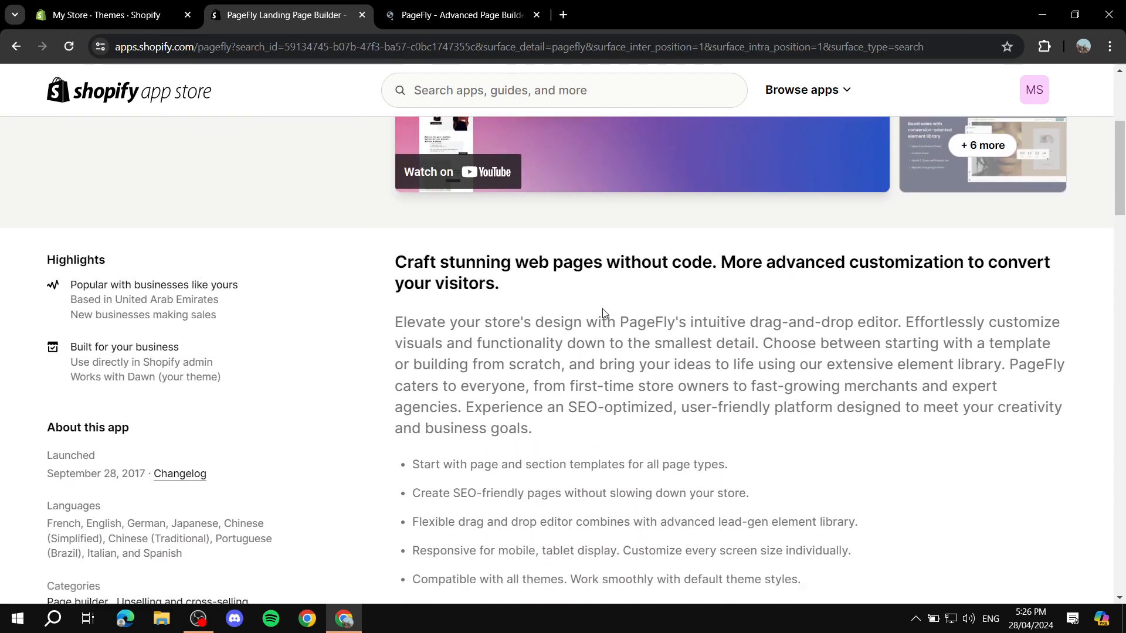
{"action": "scroll", "coordinate": [628, 248], "scroll_direction": "up", "scroll_amount": 2}
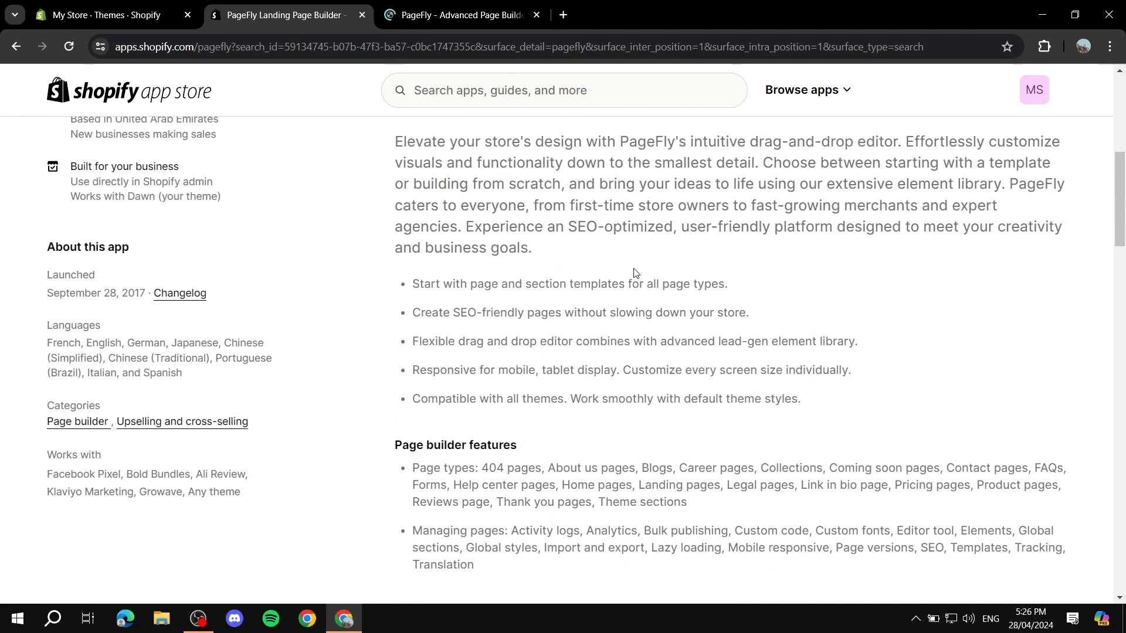
{"action": "left_click", "coordinate": [448, 4]}
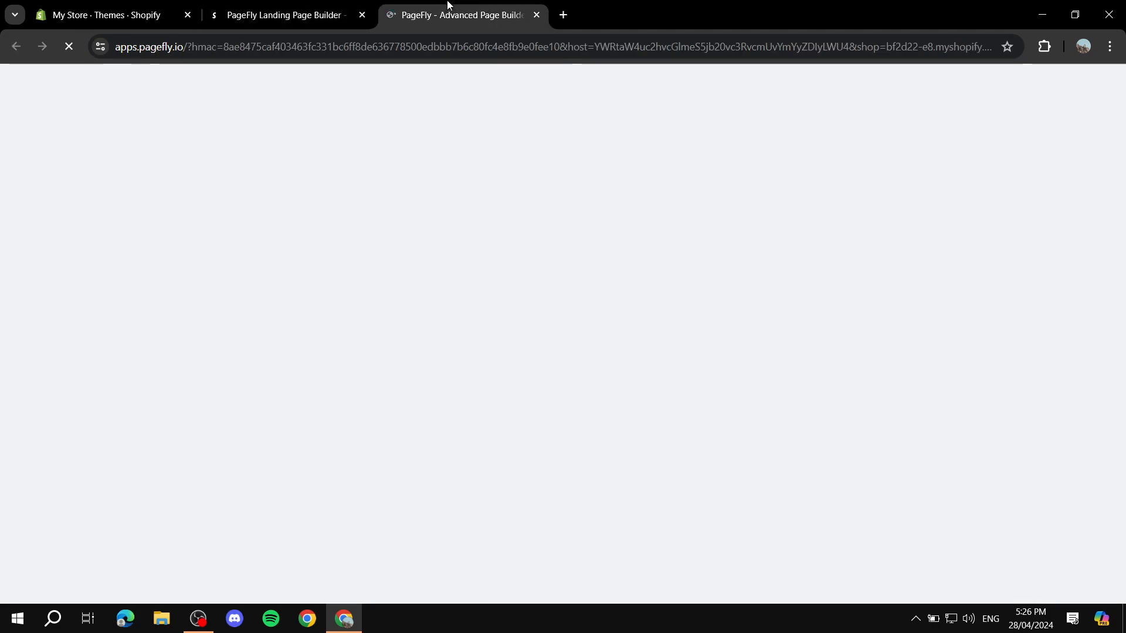
{"action": "left_click", "coordinate": [362, 14]}
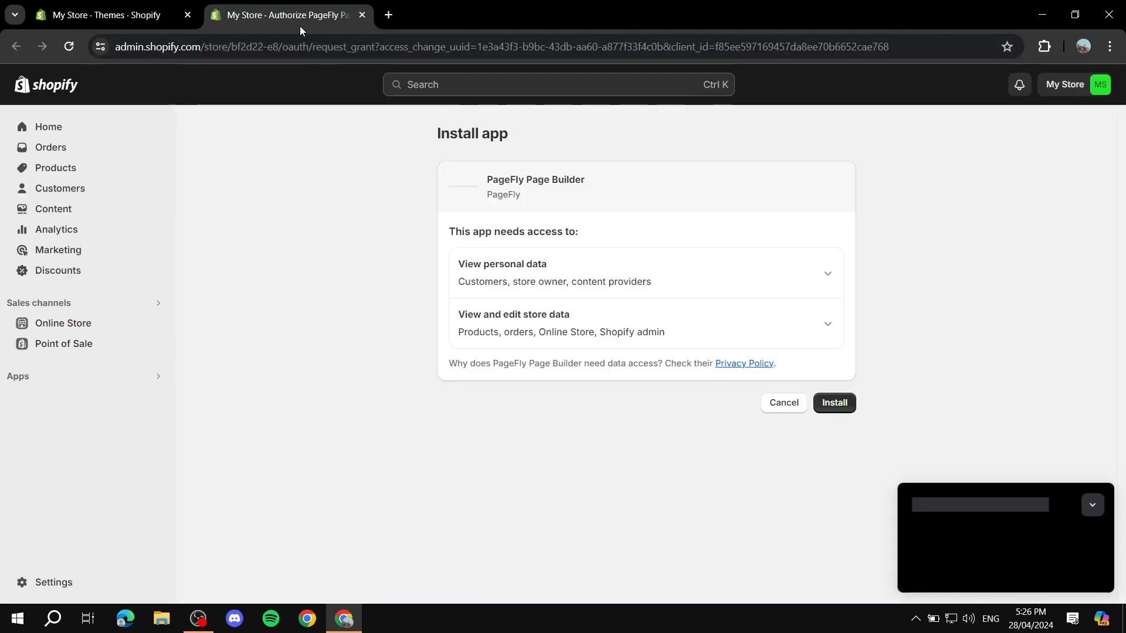
{"action": "left_click", "coordinate": [1093, 489]}
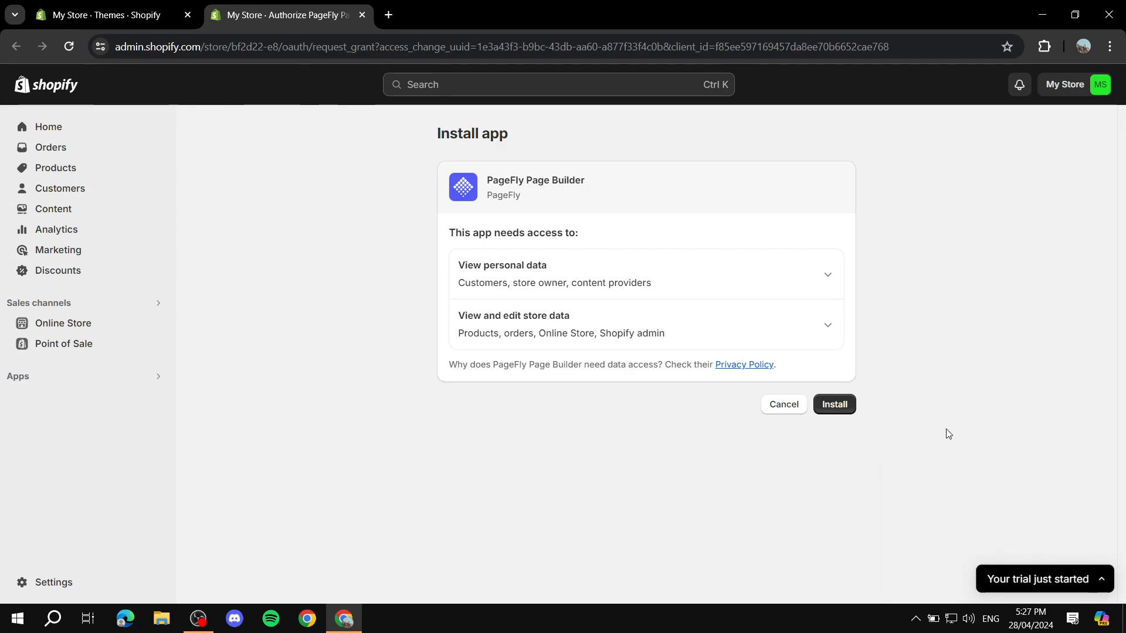
{"action": "left_click", "coordinate": [822, 406]}
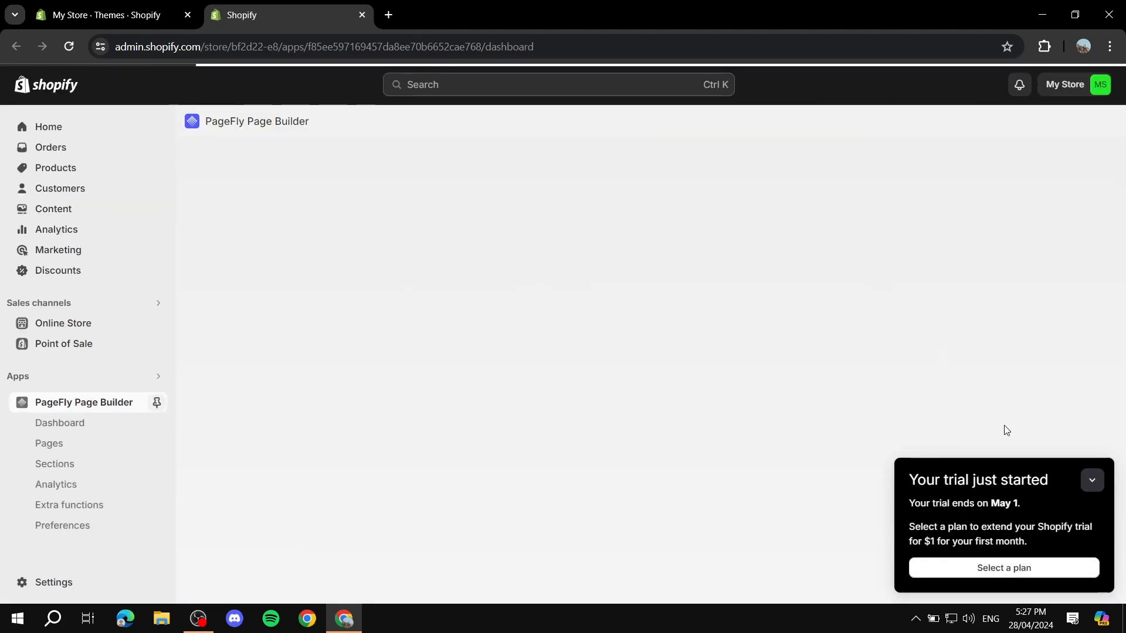
Dismiss the trial notice and scroll to the Get started card showing 0 of 4 tasks
{"action": "left_click", "coordinate": [1092, 479]}
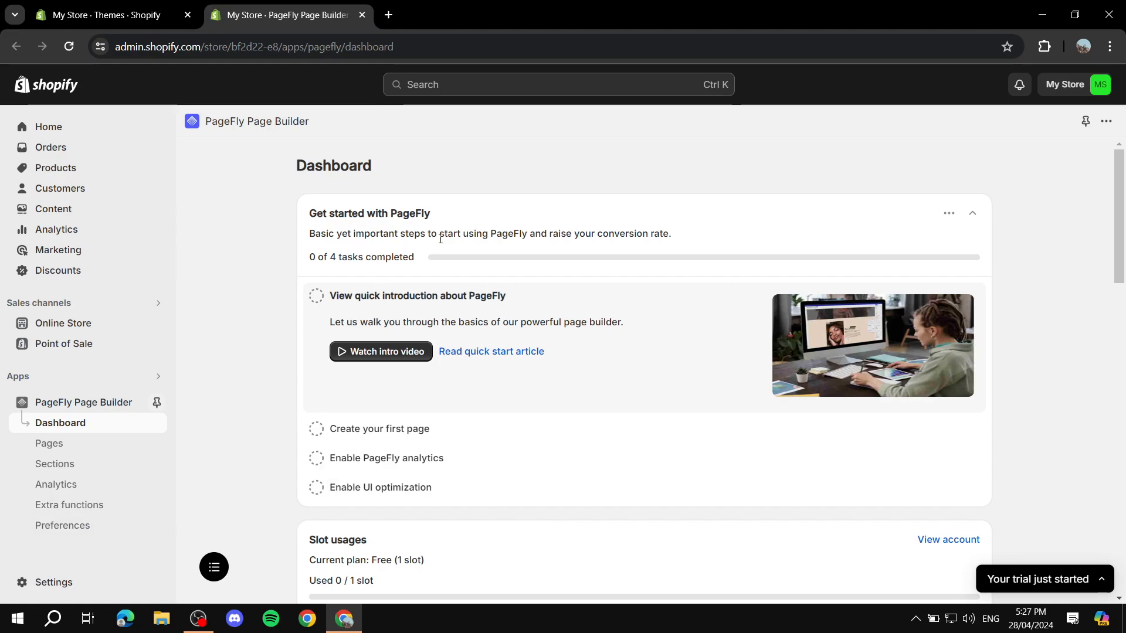
{"action": "scroll", "coordinate": [431, 277], "scroll_direction": "down", "scroll_amount": 1}
{"action": "scroll", "coordinate": [431, 277], "scroll_direction": "down", "scroll_amount": 1}
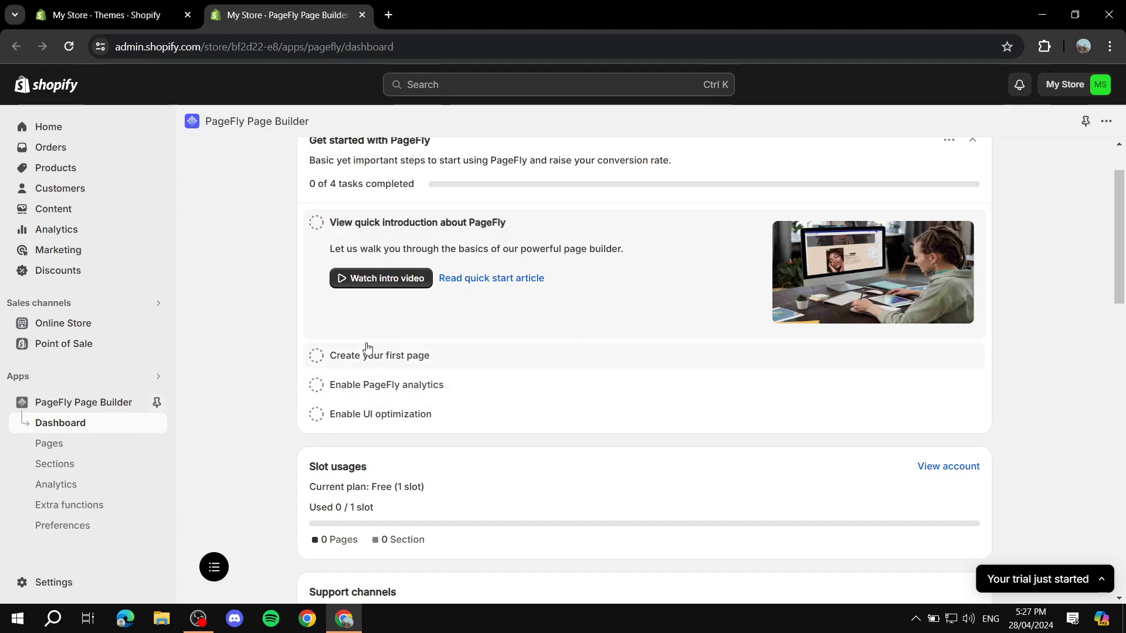
Try enabling PageFly analytics, then cancel the Google sign-in
{"action": "left_click", "coordinate": [400, 388]}
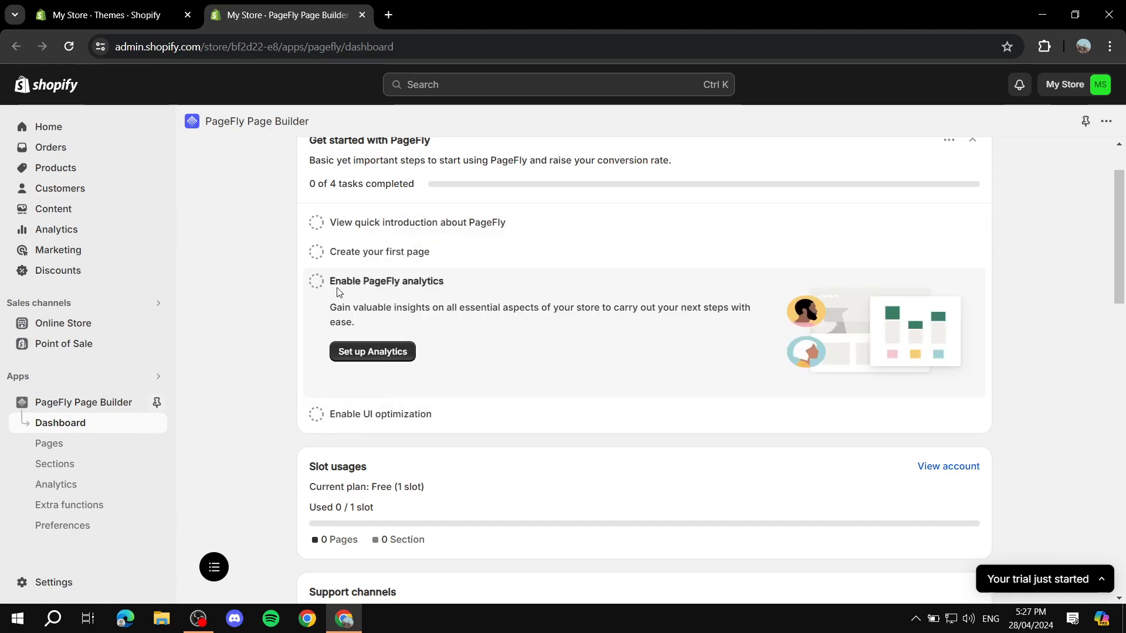
{"action": "left_click", "coordinate": [384, 352]}
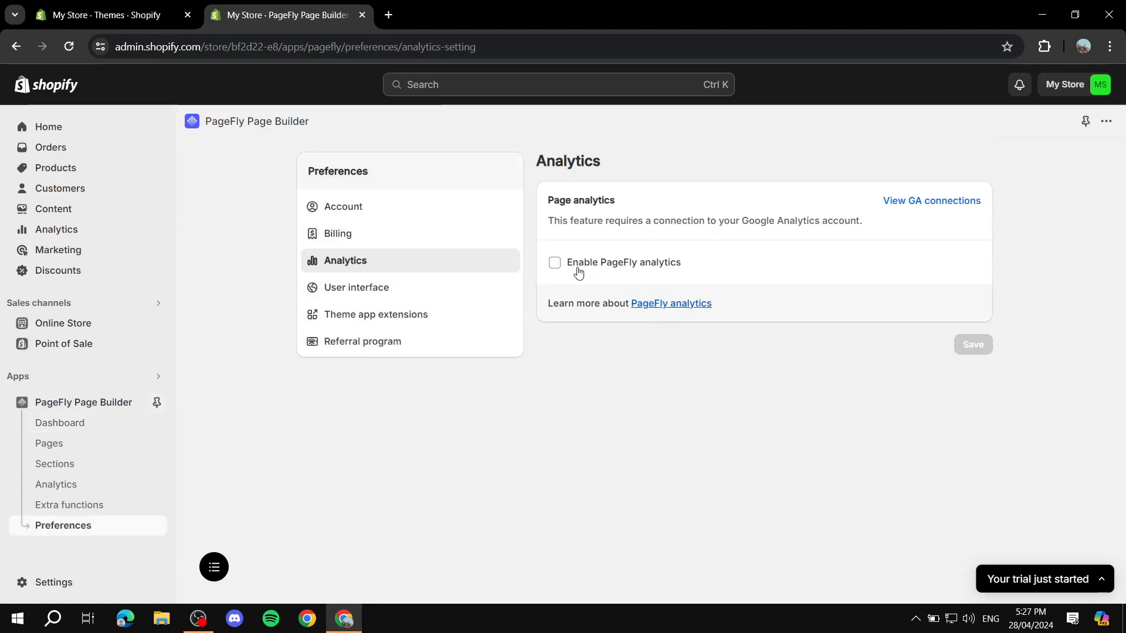
{"action": "left_click", "coordinate": [578, 270]}
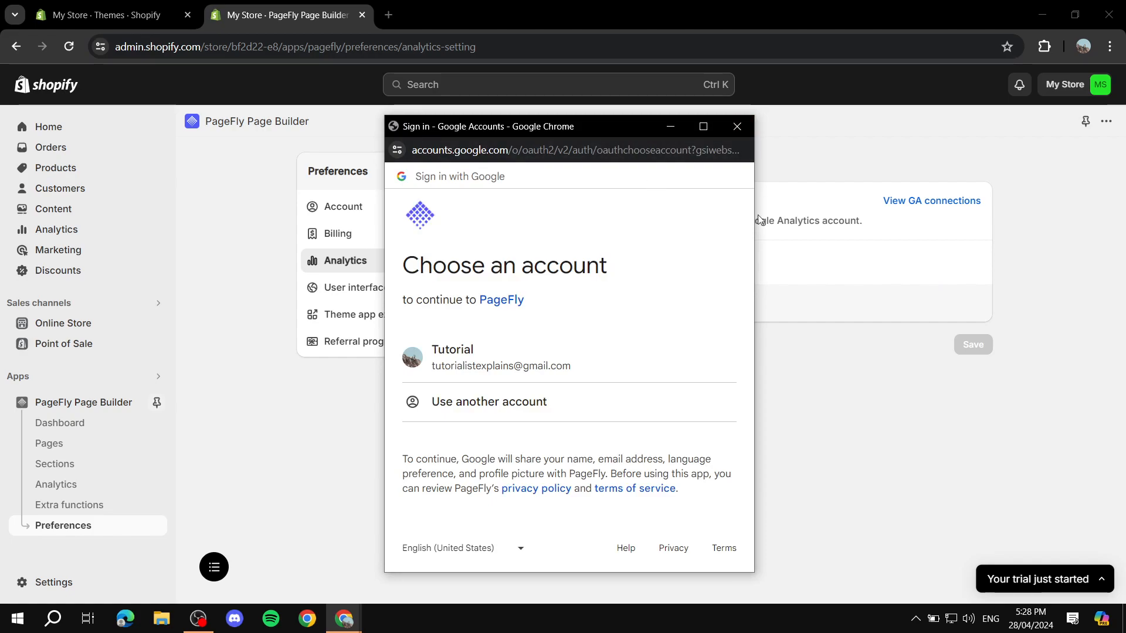
{"action": "left_click", "coordinate": [585, 354]}
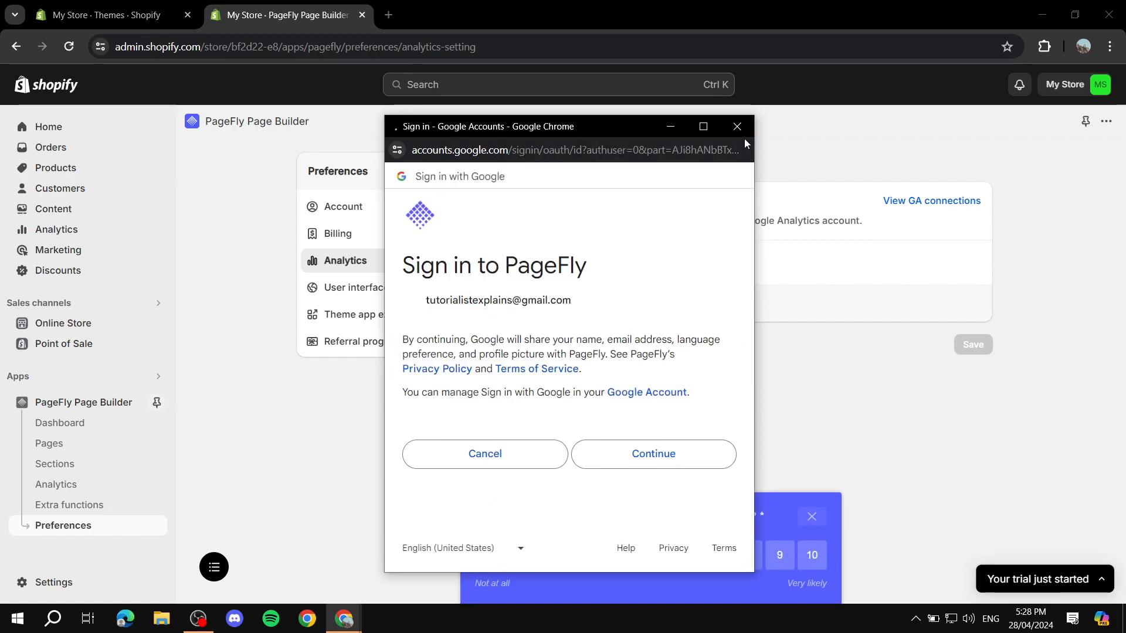
{"action": "left_click", "coordinate": [485, 453]}
Visit the Analytics page, then return to the PageFly Dashboard
{"action": "left_click", "coordinate": [739, 128]}
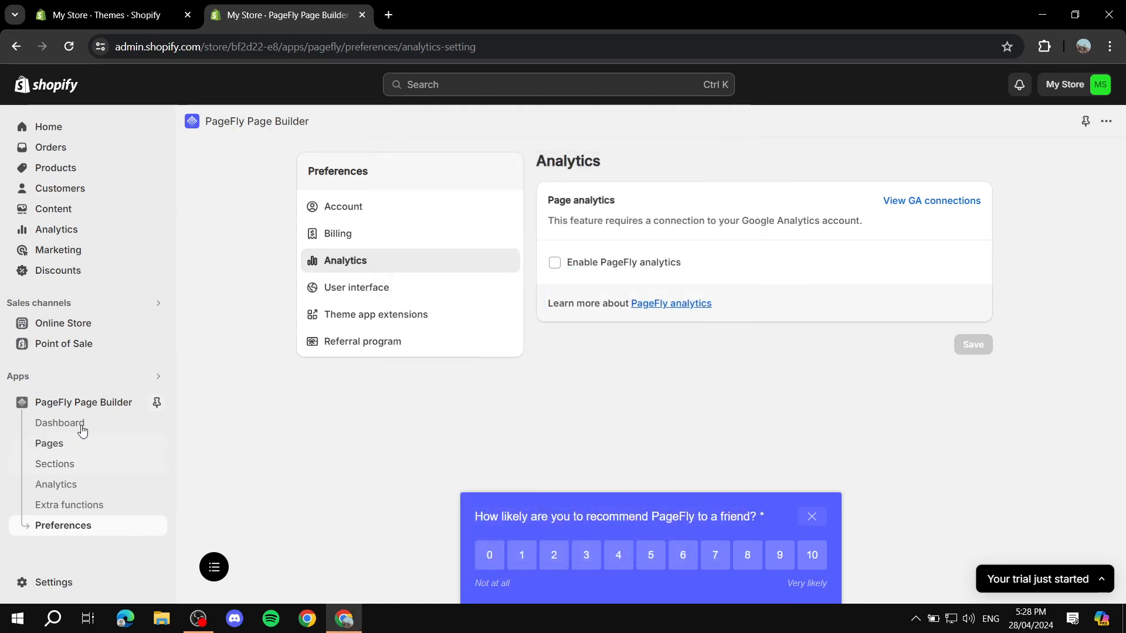
{"action": "left_click", "coordinate": [52, 485]}
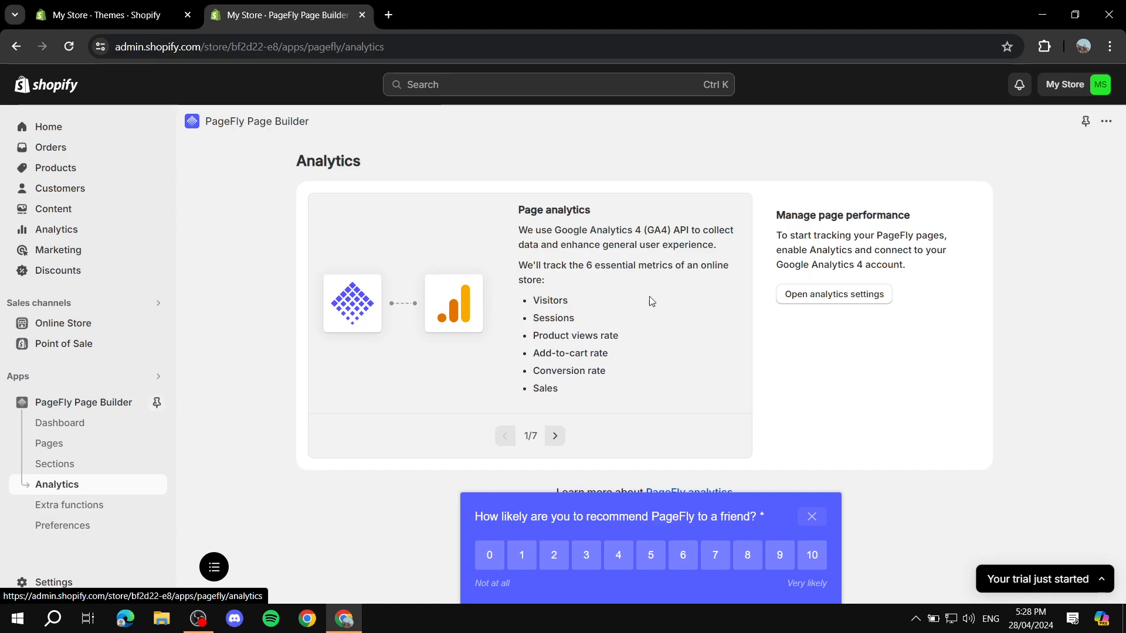
{"action": "left_click", "coordinate": [71, 427]}
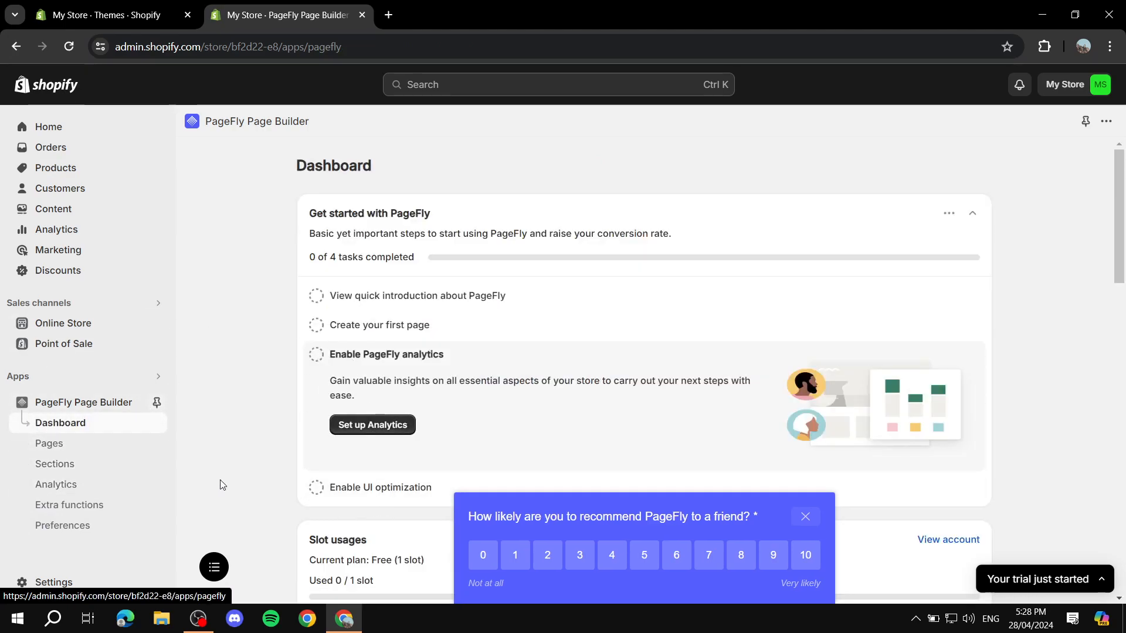
Check the empty Pages list, then expand the 'Create your first page' task on the Dashboard
{"action": "left_click", "coordinate": [61, 445]}
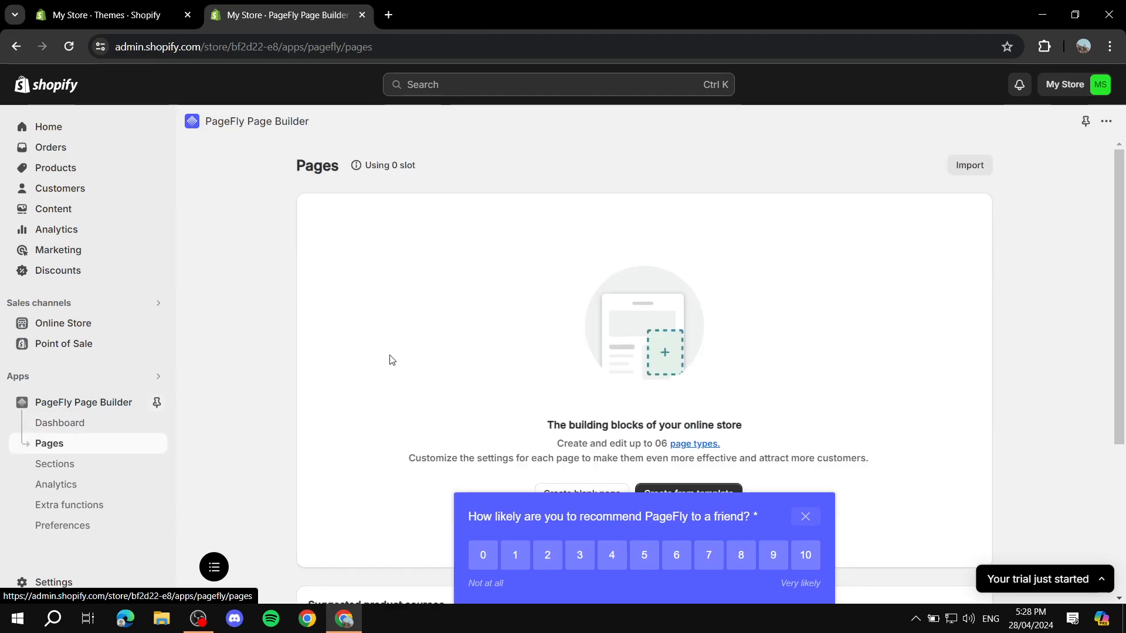
{"action": "left_click", "coordinate": [805, 517]}
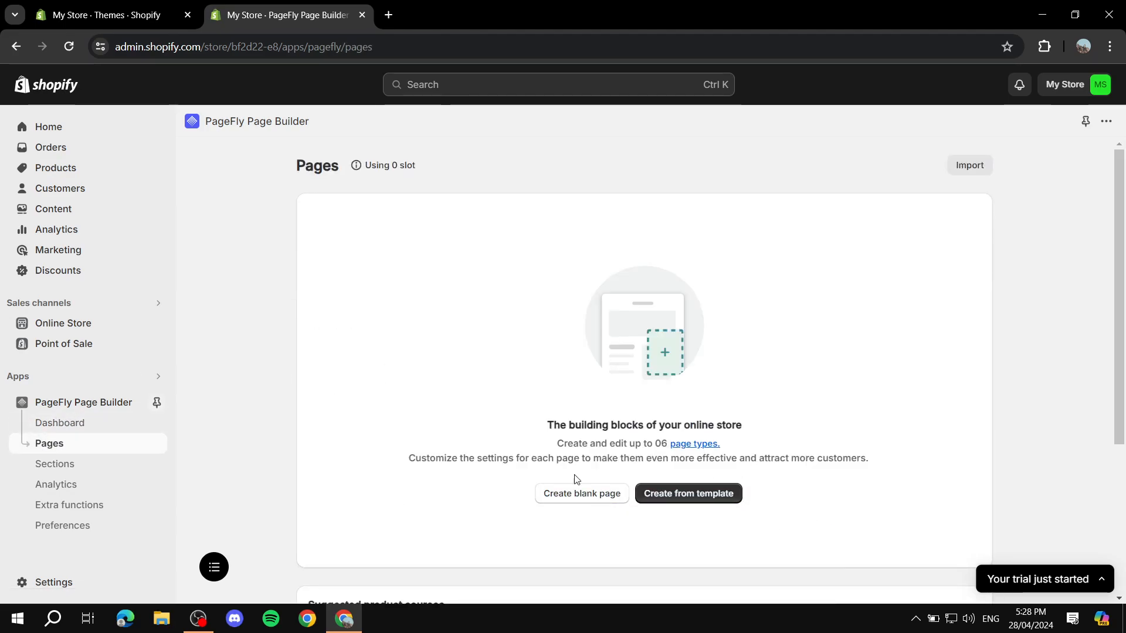
{"action": "left_click", "coordinate": [70, 425]}
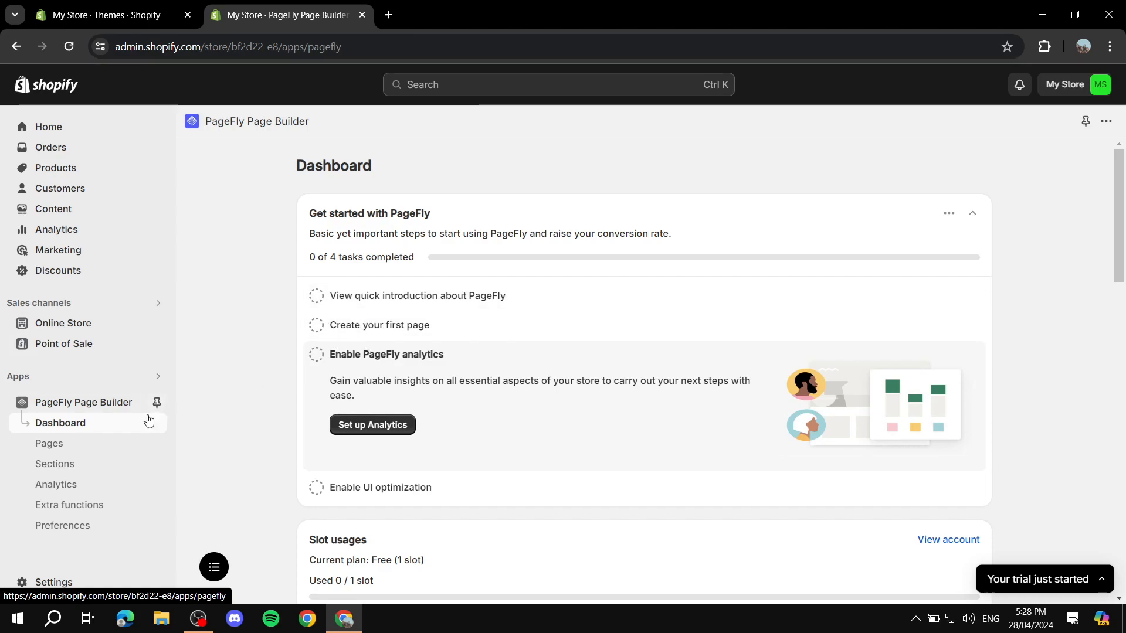
{"action": "left_click", "coordinate": [355, 326]}
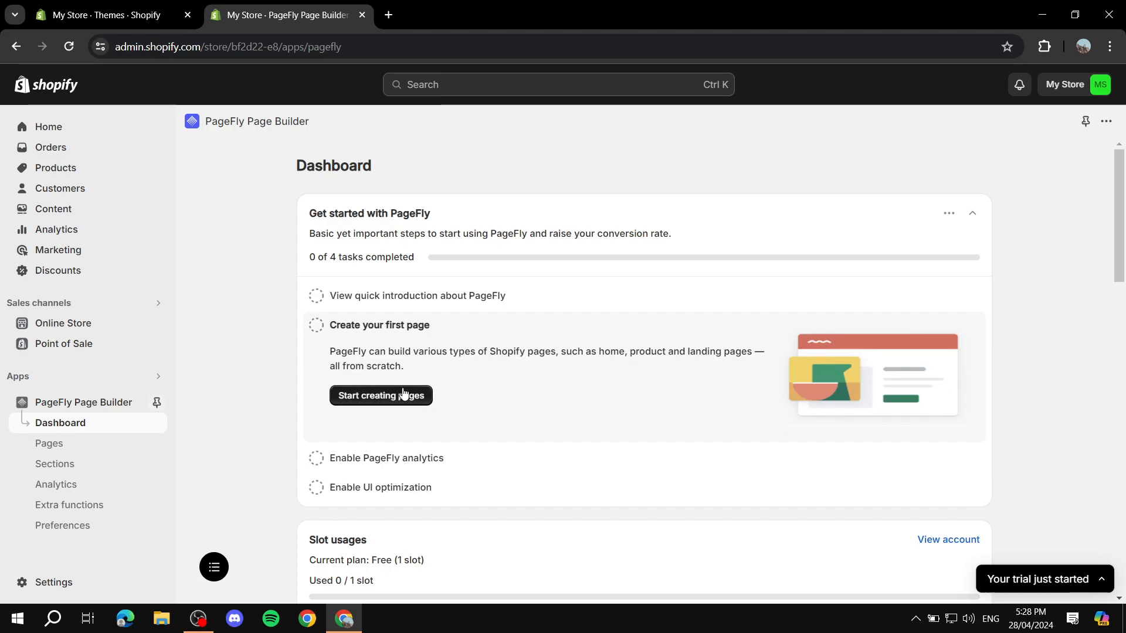
Revisit Pages and its Create from template option, ending on the empty Sections page
{"action": "left_click", "coordinate": [45, 449]}
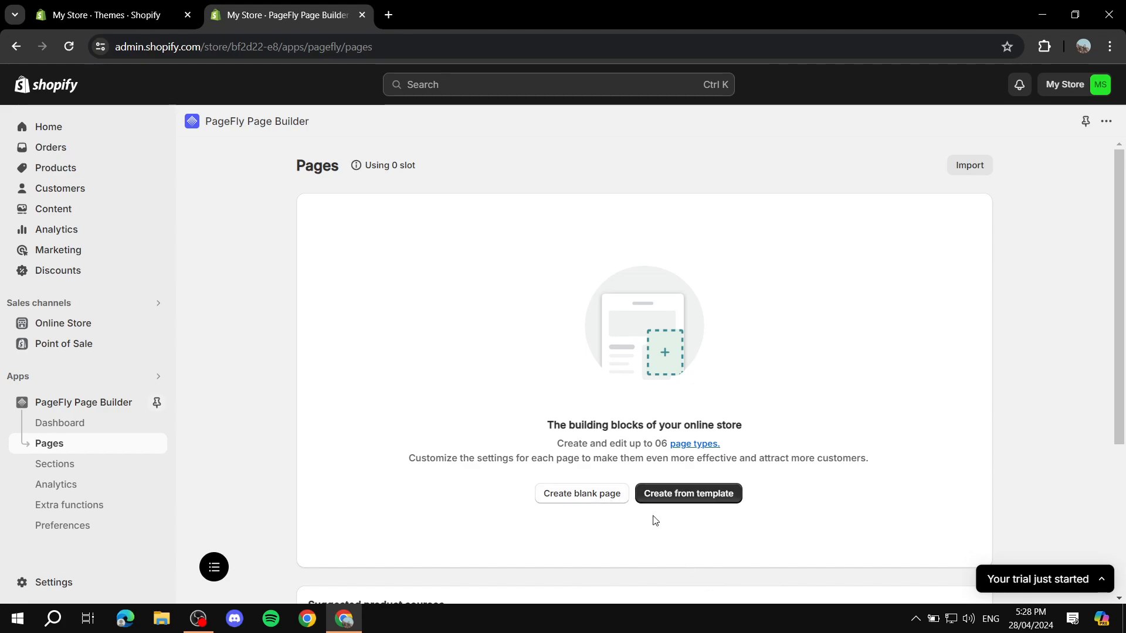
{"action": "left_click", "coordinate": [671, 498]}
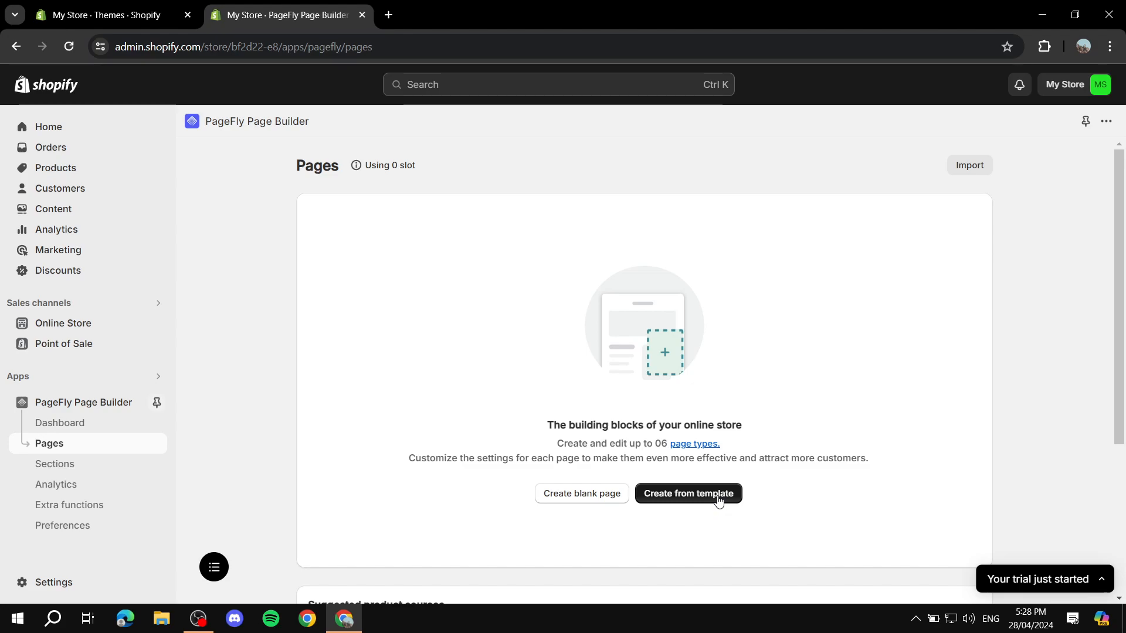
{"action": "left_click", "coordinate": [50, 463]}
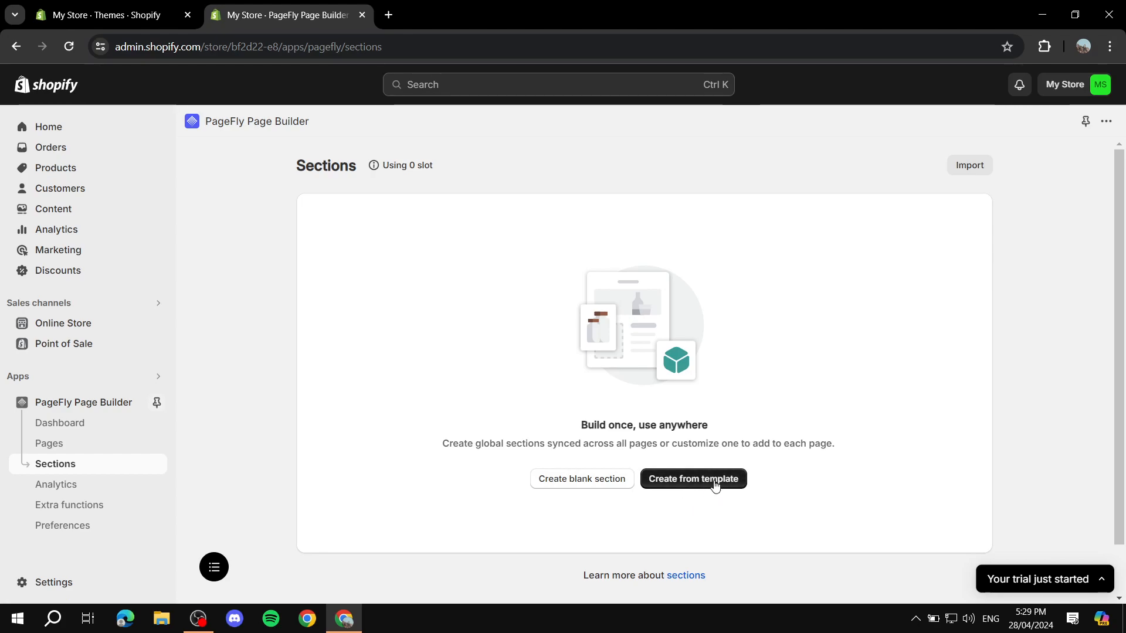
Show the template page types on Pages: Regular, Home, Product, Collection, Blog post, Password
{"action": "left_click", "coordinate": [49, 443]}
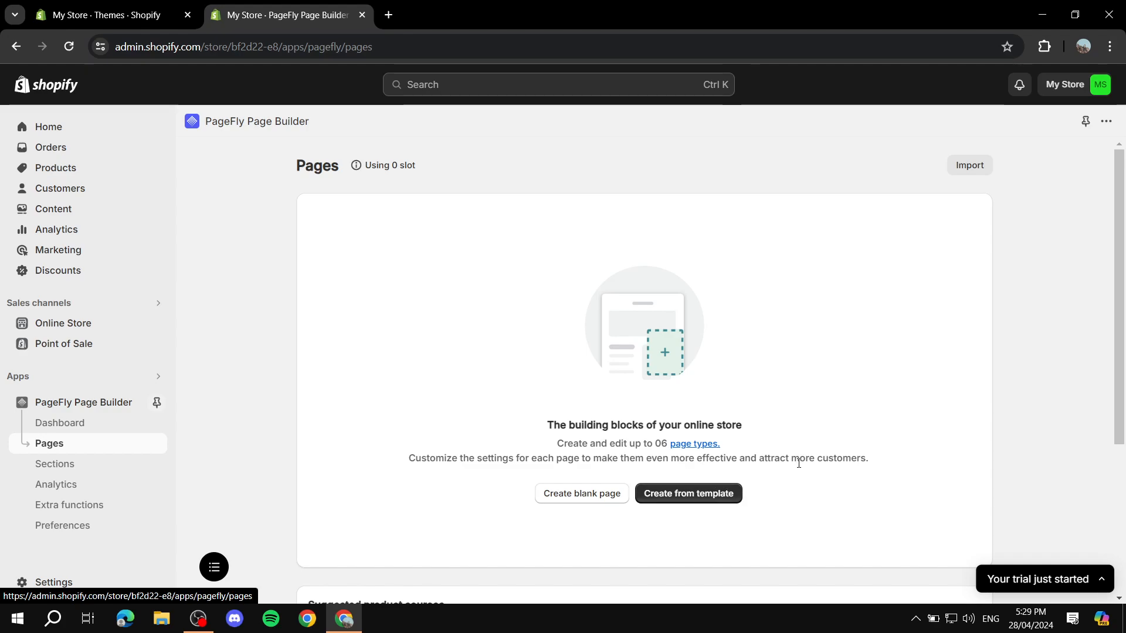
{"action": "left_click", "coordinate": [708, 498]}
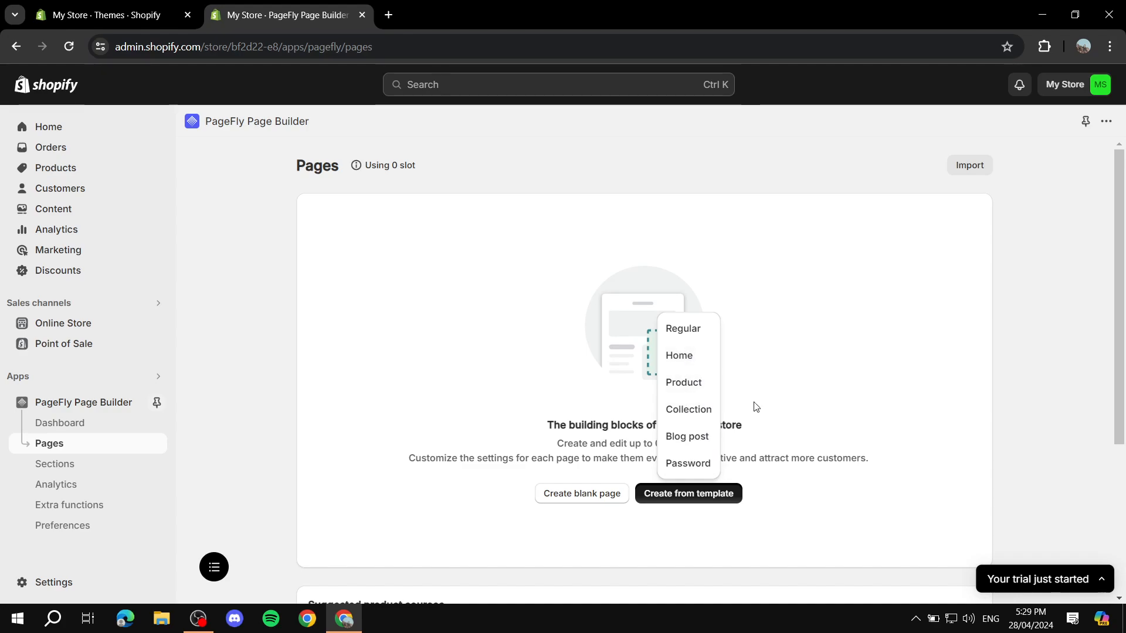
Preview the Choco home page template and select it for a new page
{"action": "left_click", "coordinate": [681, 358]}
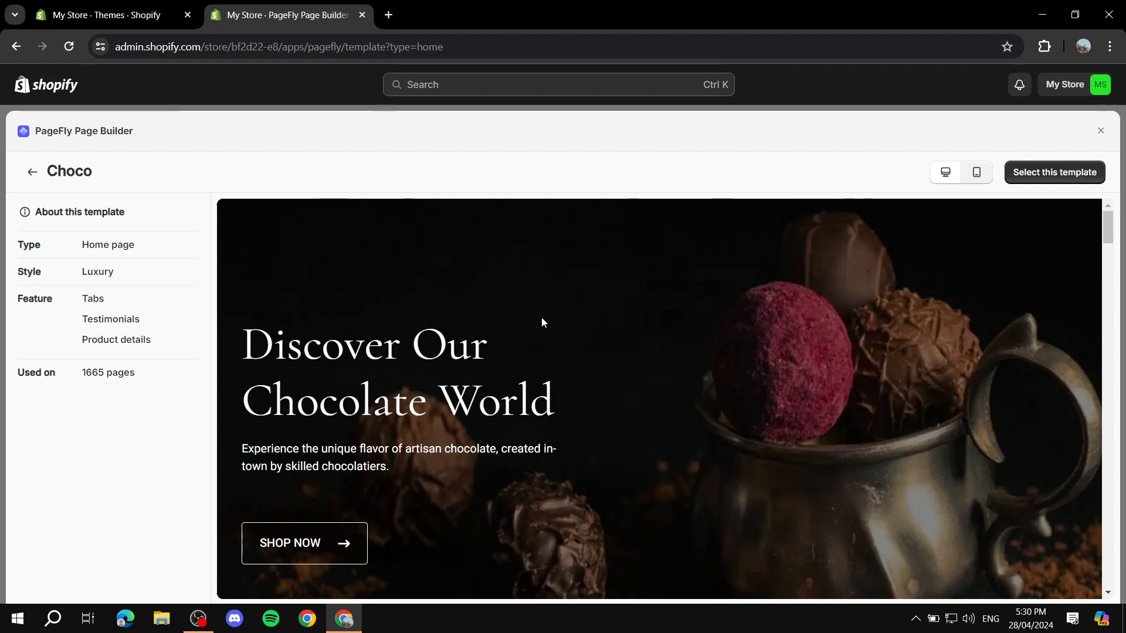
{"action": "scroll", "coordinate": [632, 319], "scroll_direction": "down", "scroll_amount": 2}
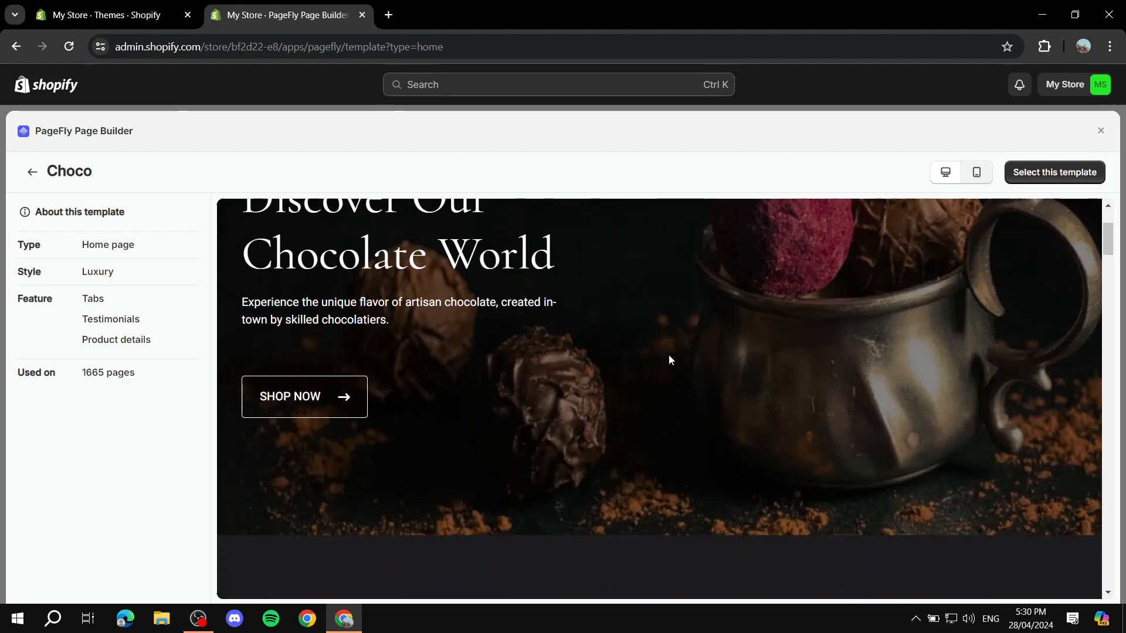
{"action": "scroll", "coordinate": [670, 359], "scroll_direction": "down", "scroll_amount": 5}
{"action": "scroll", "coordinate": [794, 377], "scroll_direction": "down", "scroll_amount": 3}
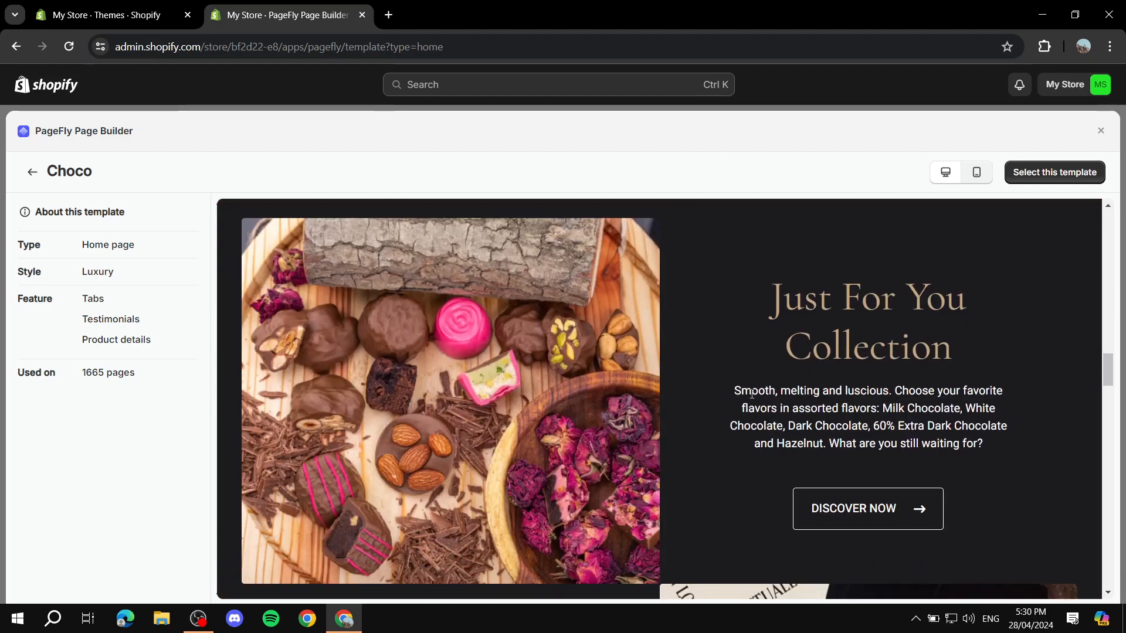
{"action": "scroll", "coordinate": [698, 315], "scroll_direction": "up", "scroll_amount": 8}
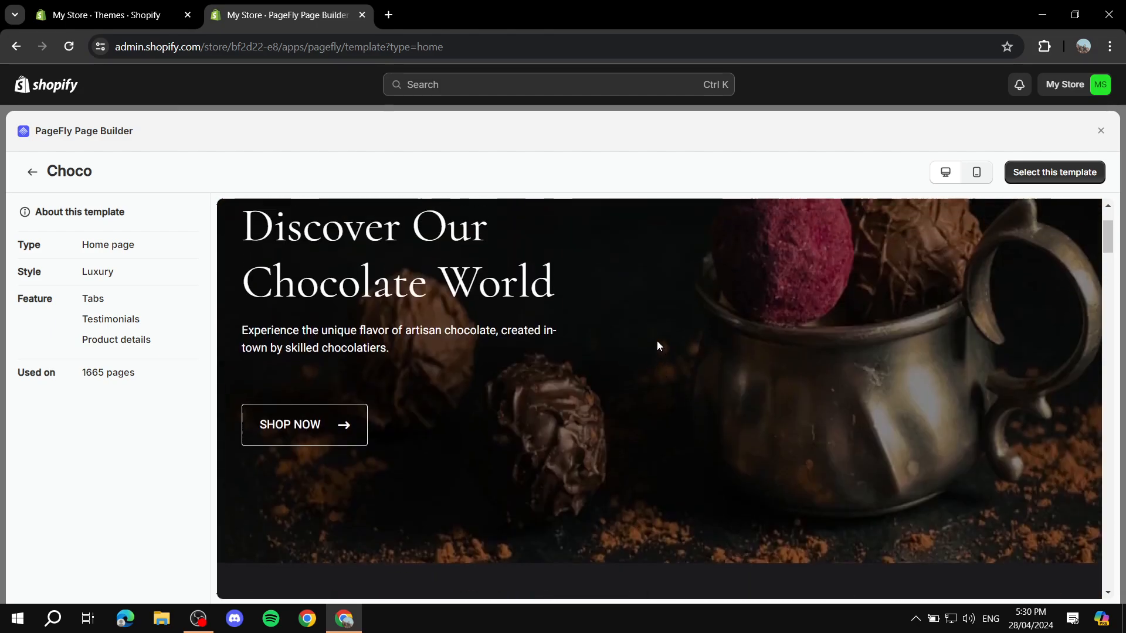
{"action": "scroll", "coordinate": [657, 346], "scroll_direction": "up", "scroll_amount": 2}
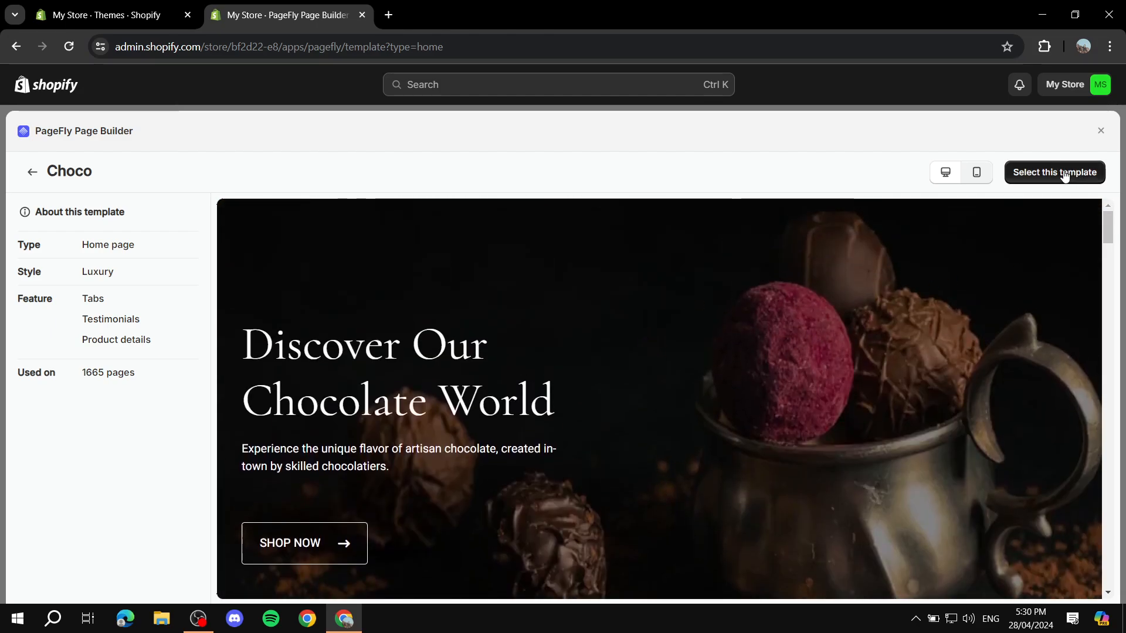
{"action": "left_click", "coordinate": [1065, 173]}
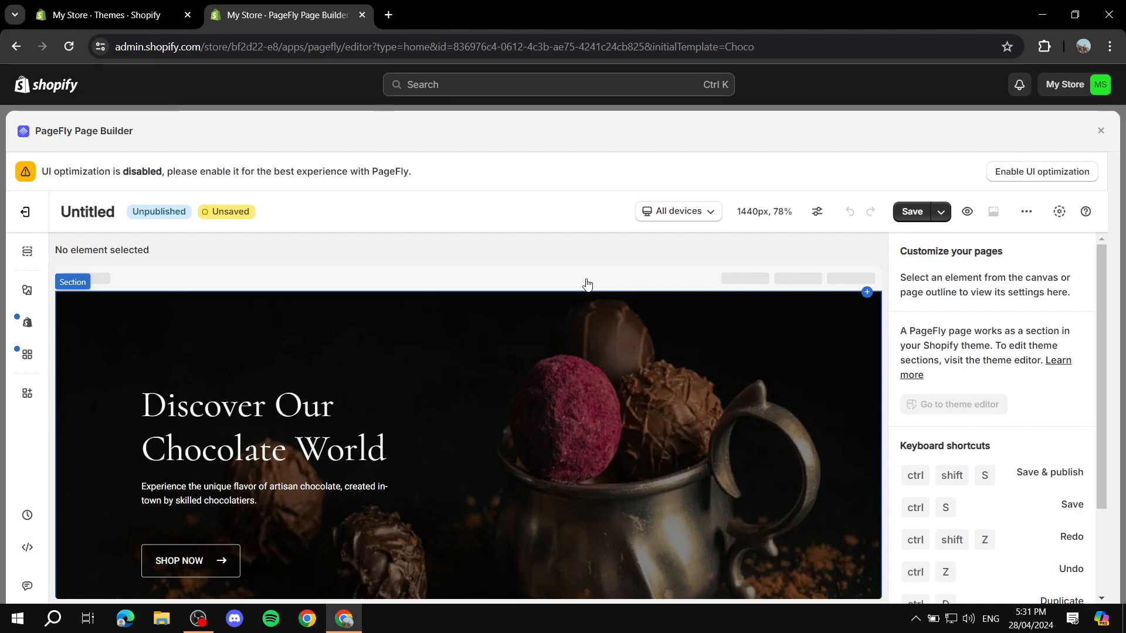
{"action": "scroll", "coordinate": [527, 406], "scroll_direction": "down", "scroll_amount": 2}
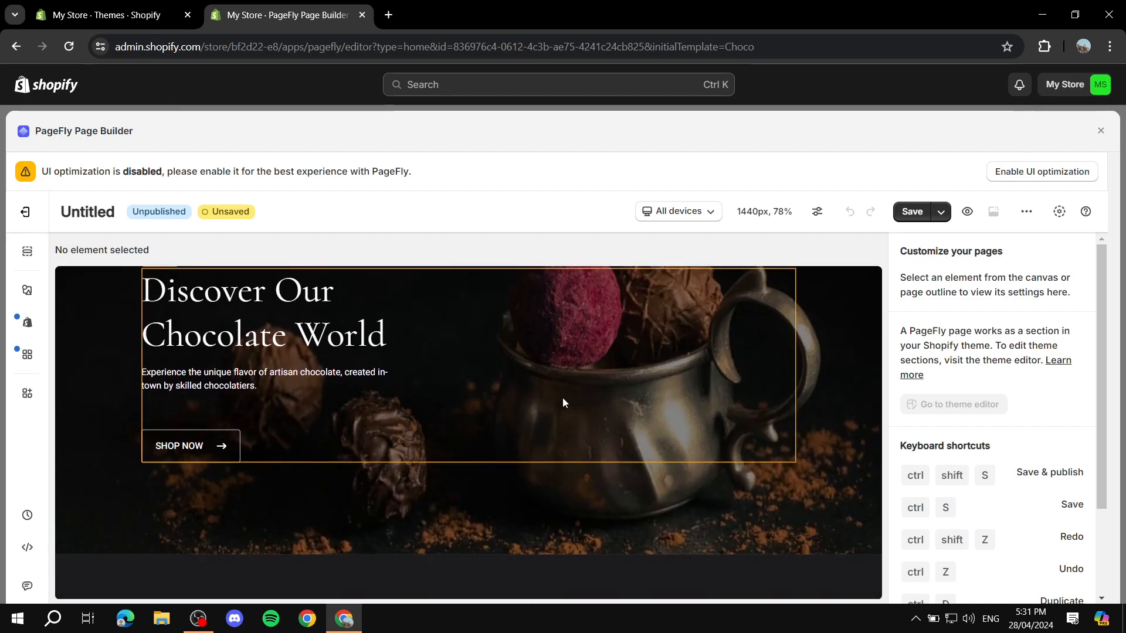
{"action": "scroll", "coordinate": [1021, 431], "scroll_direction": "down", "scroll_amount": 2}
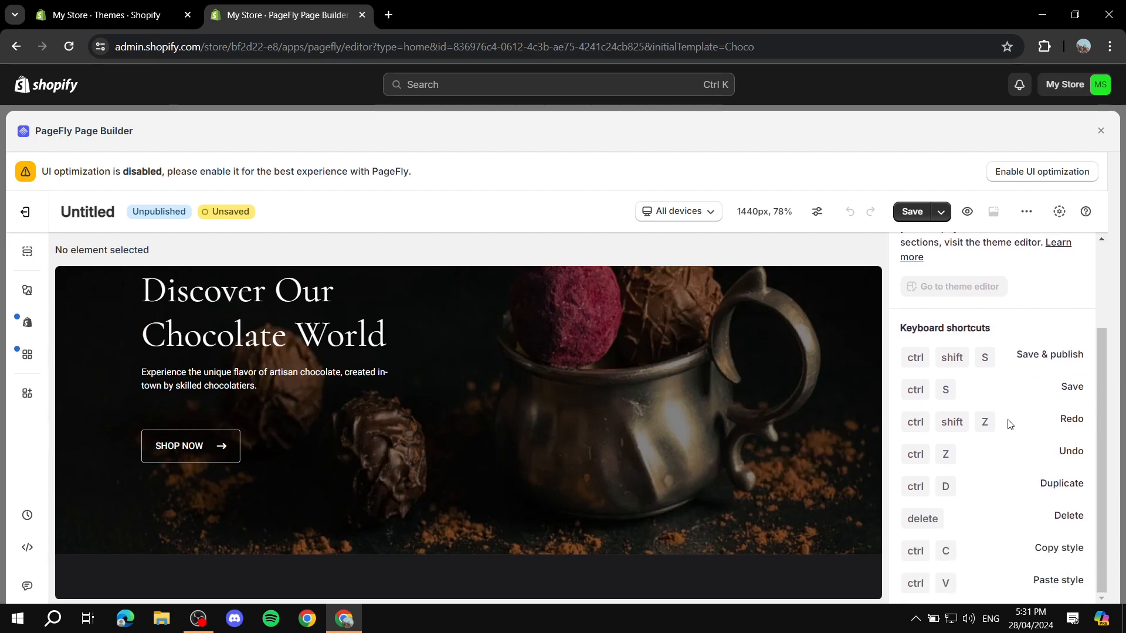
{"action": "left_click_drag", "start_coordinate": [902, 324], "coordinate": [1095, 353]}
{"action": "left_click", "coordinate": [1023, 319]}
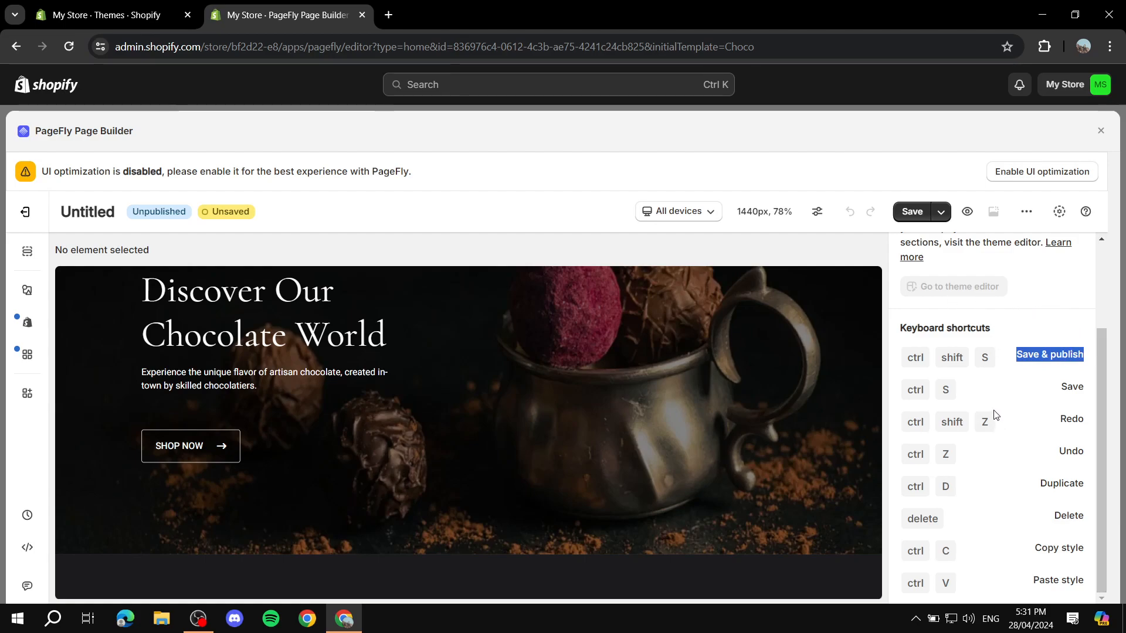
{"action": "scroll", "coordinate": [1011, 331], "scroll_direction": "up", "scroll_amount": 2}
{"action": "left_click", "coordinate": [1033, 308]}
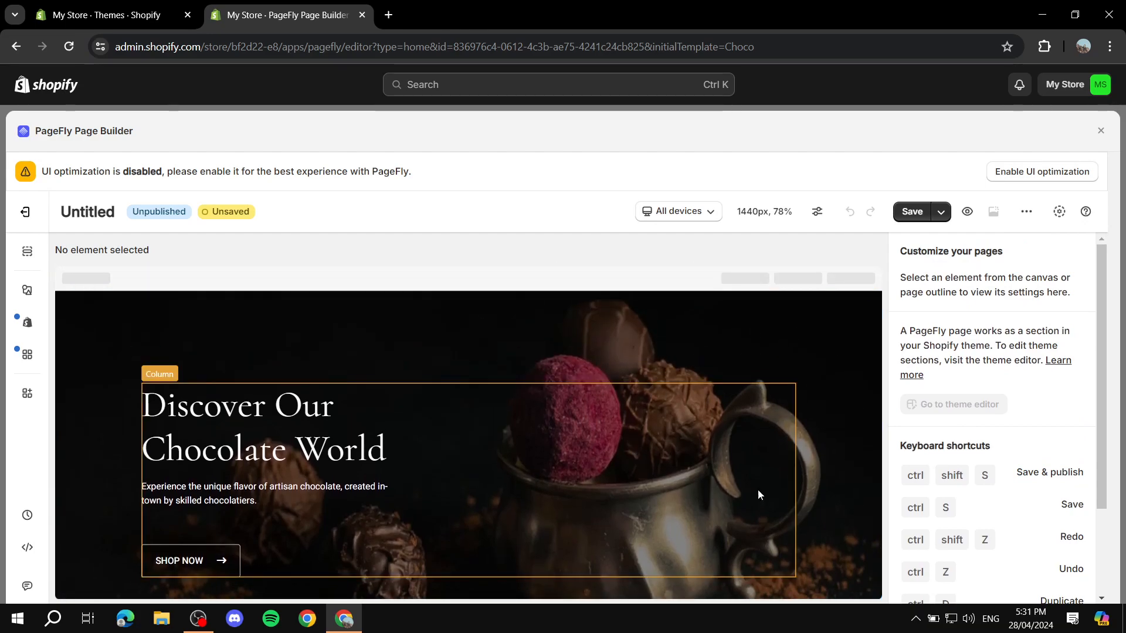
{"action": "scroll", "coordinate": [833, 493], "scroll_direction": "down", "scroll_amount": 2}
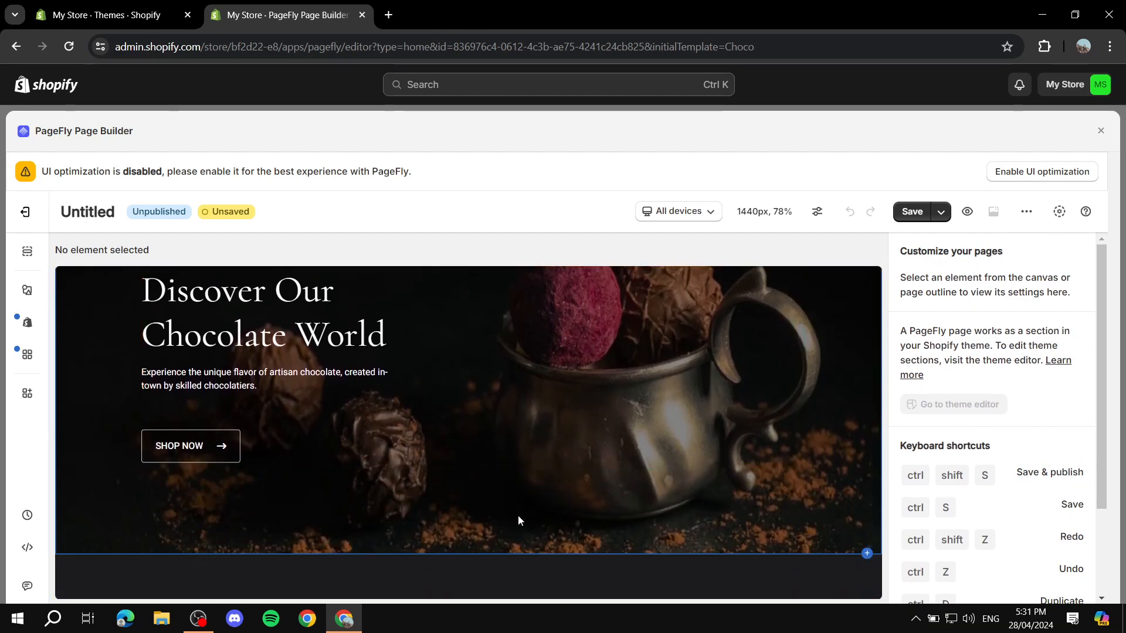
{"action": "scroll", "coordinate": [518, 515], "scroll_direction": "up", "scroll_amount": 2}
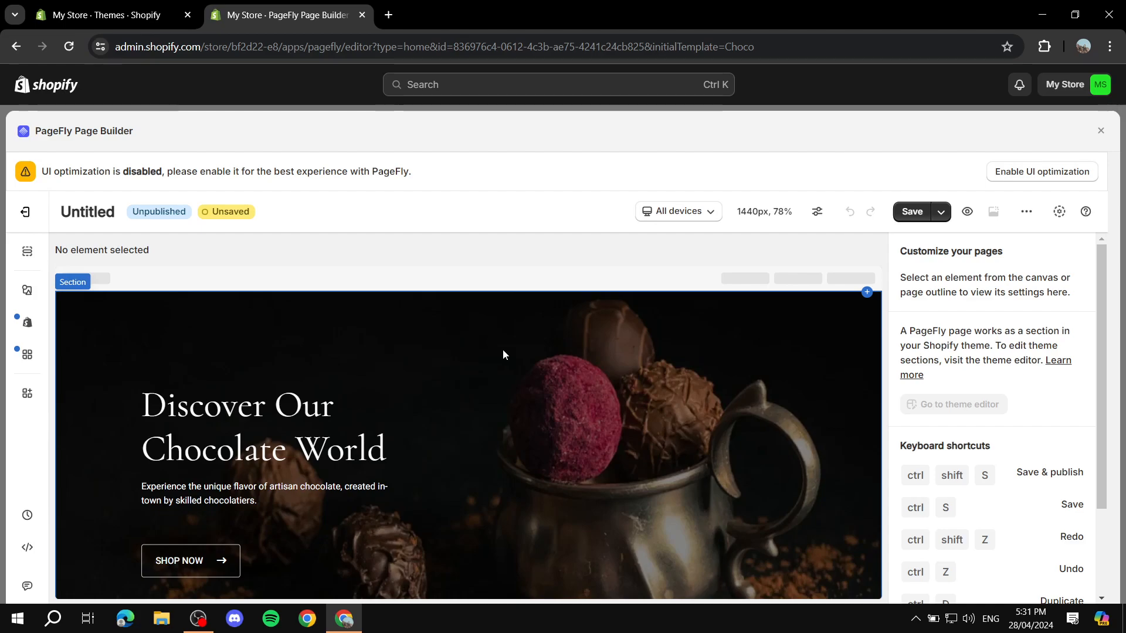
{"action": "scroll", "coordinate": [751, 434], "scroll_direction": "down", "scroll_amount": 2}
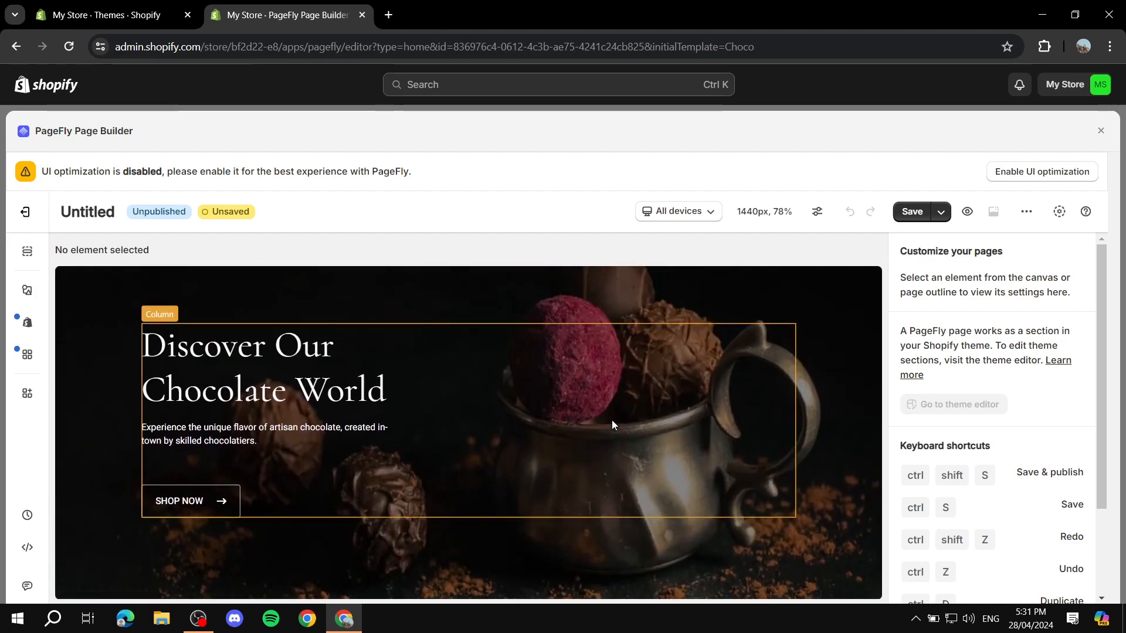
{"action": "scroll", "coordinate": [614, 420], "scroll_direction": "up", "scroll_amount": 2}
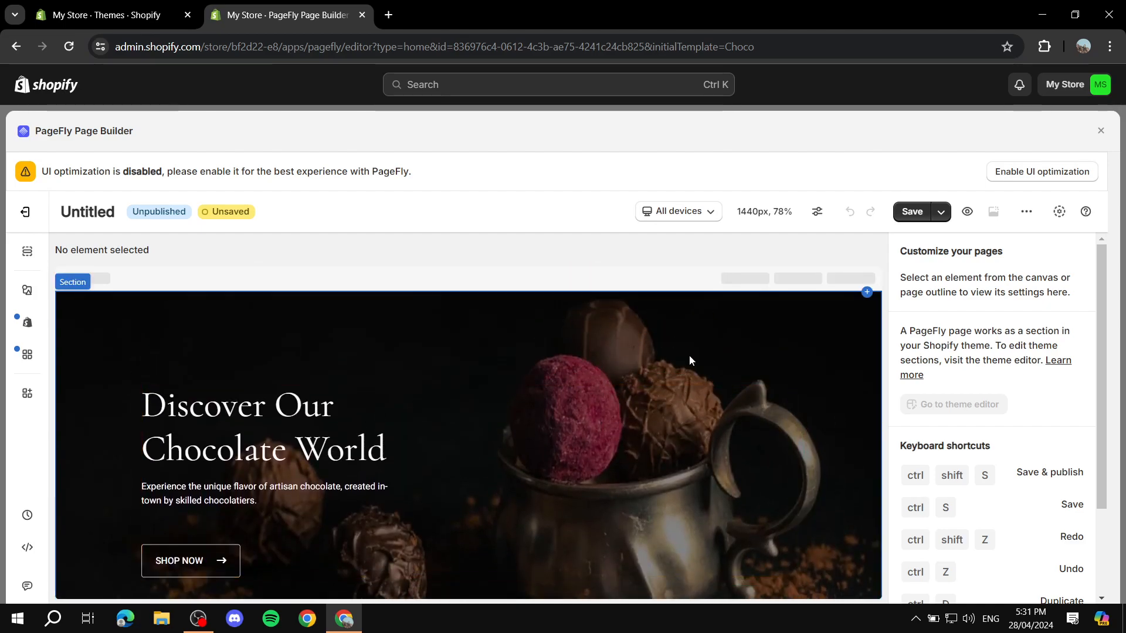
{"action": "scroll", "coordinate": [554, 357], "scroll_direction": "down", "scroll_amount": 2}
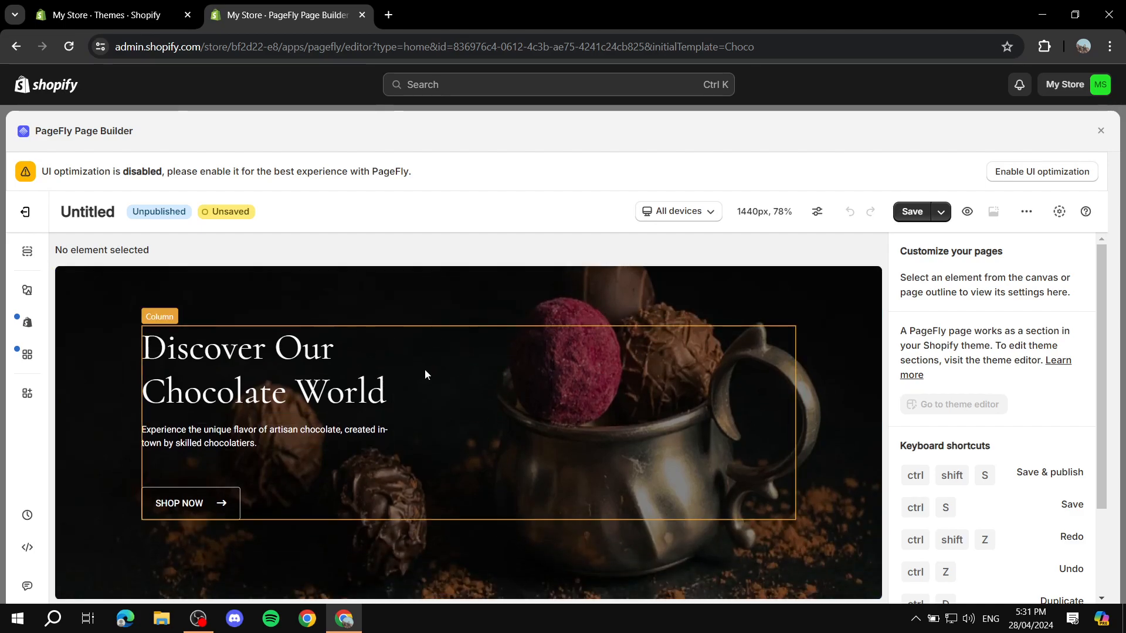
{"action": "scroll", "coordinate": [425, 369], "scroll_direction": "down", "scroll_amount": 5}
{"action": "scroll", "coordinate": [426, 381], "scroll_direction": "down", "scroll_amount": 2}
{"action": "scroll", "coordinate": [528, 407], "scroll_direction": "down", "scroll_amount": 3}
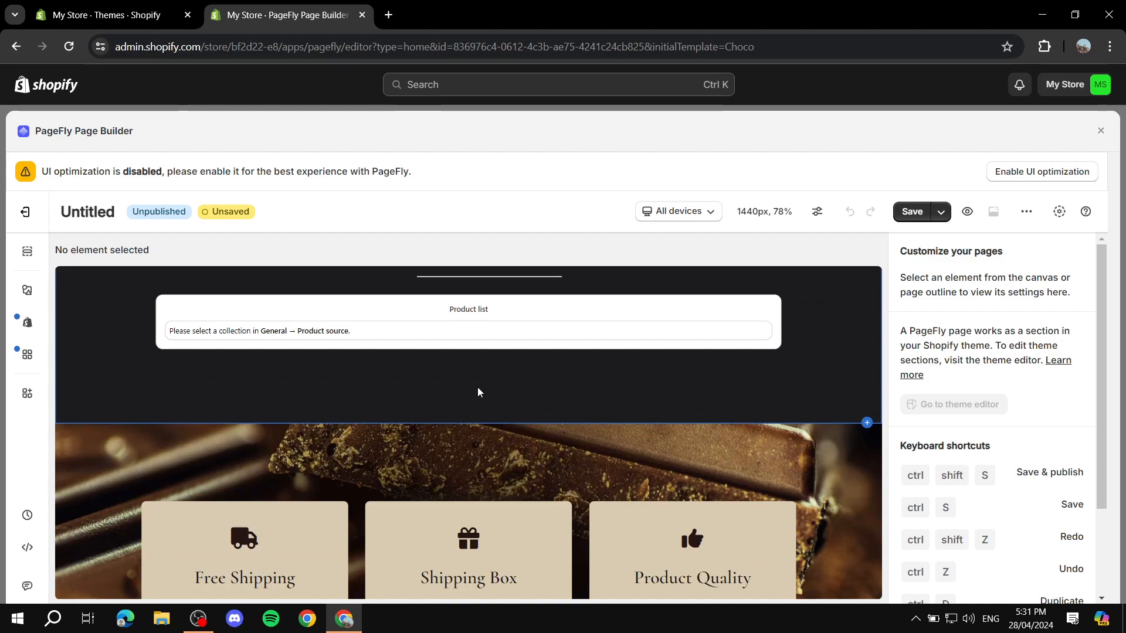
{"action": "scroll", "coordinate": [516, 428], "scroll_direction": "down", "scroll_amount": 4}
{"action": "scroll", "coordinate": [546, 398], "scroll_direction": "up", "scroll_amount": 10}
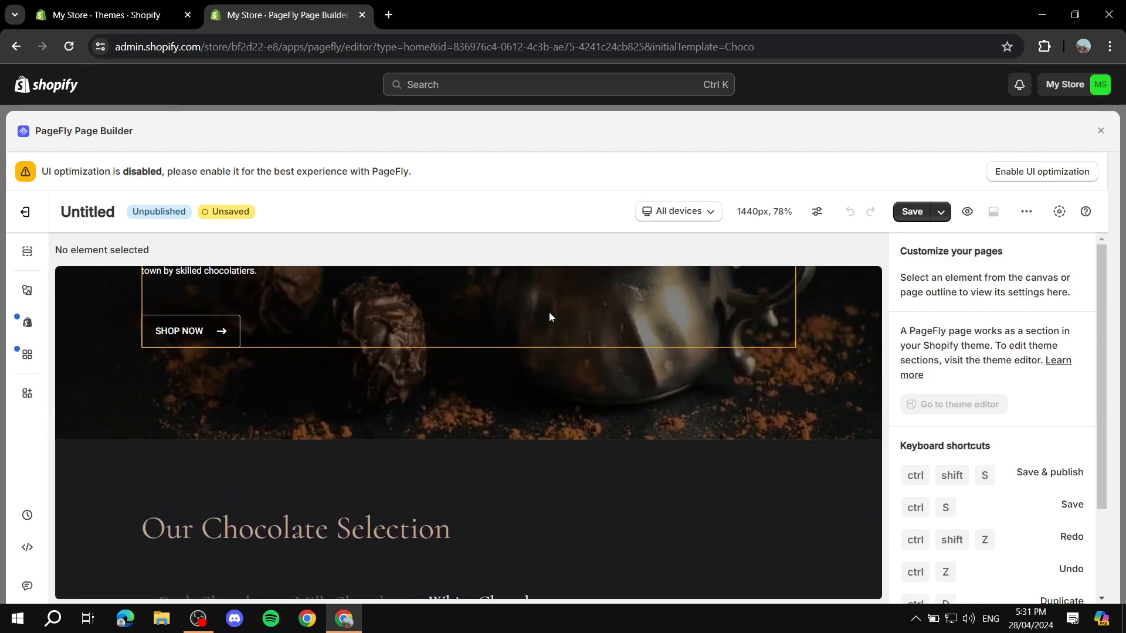
{"action": "scroll", "coordinate": [561, 367], "scroll_direction": "up", "scroll_amount": 4}
{"action": "scroll", "coordinate": [645, 352], "scroll_direction": "down", "scroll_amount": 2}
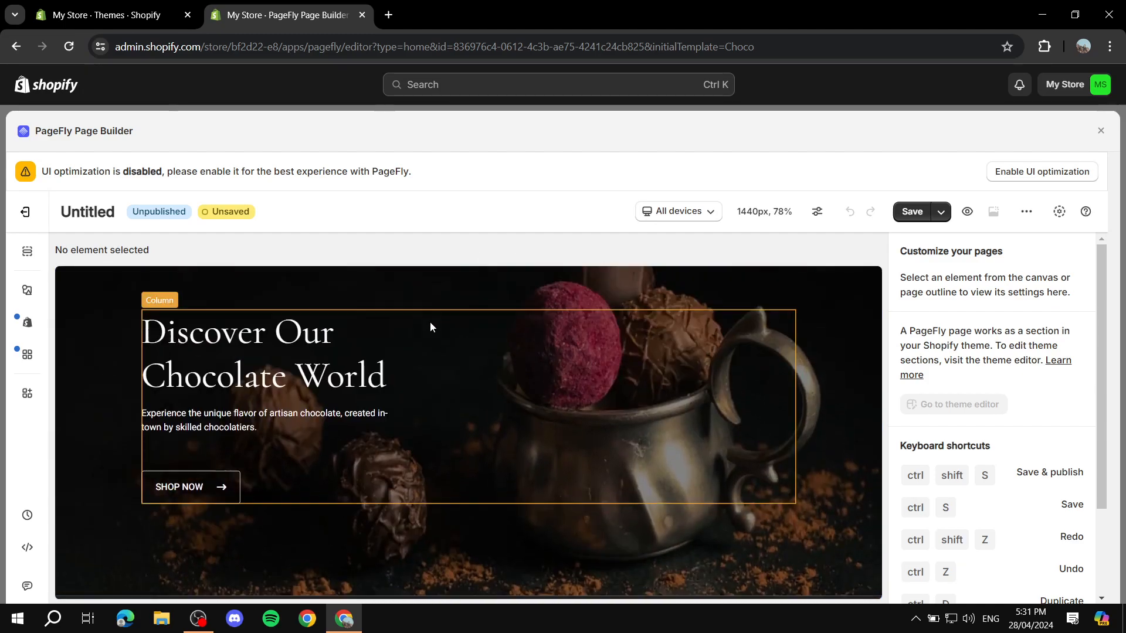
{"action": "scroll", "coordinate": [528, 317], "scroll_direction": "up", "scroll_amount": 3}
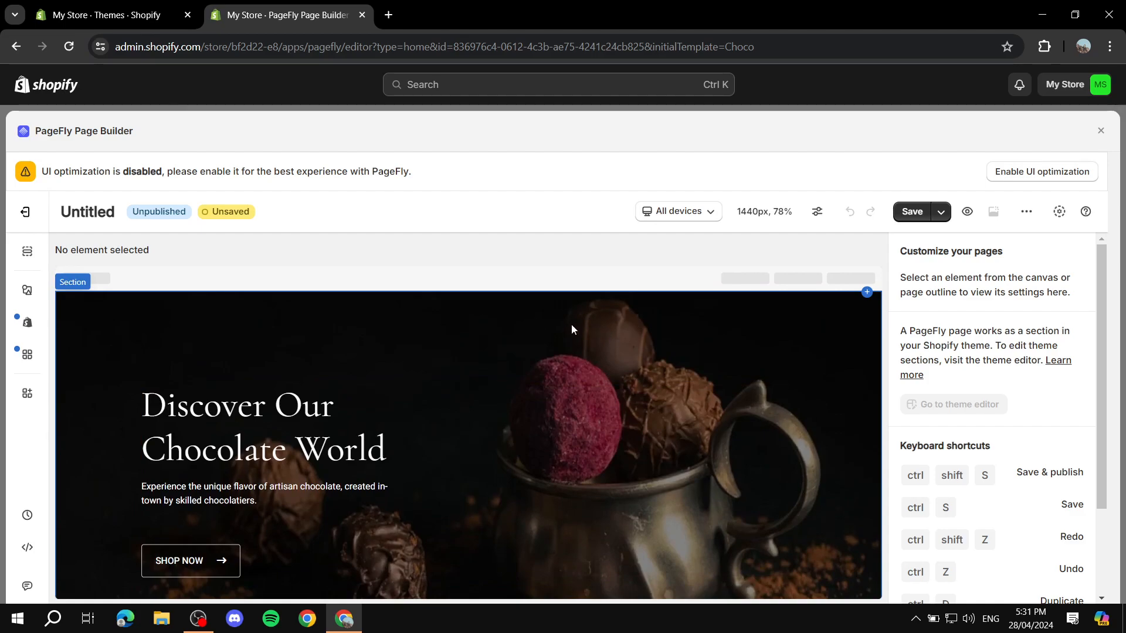
Open the hero section's Styling settings and choose Select under Background image
{"action": "left_click", "coordinate": [444, 322]}
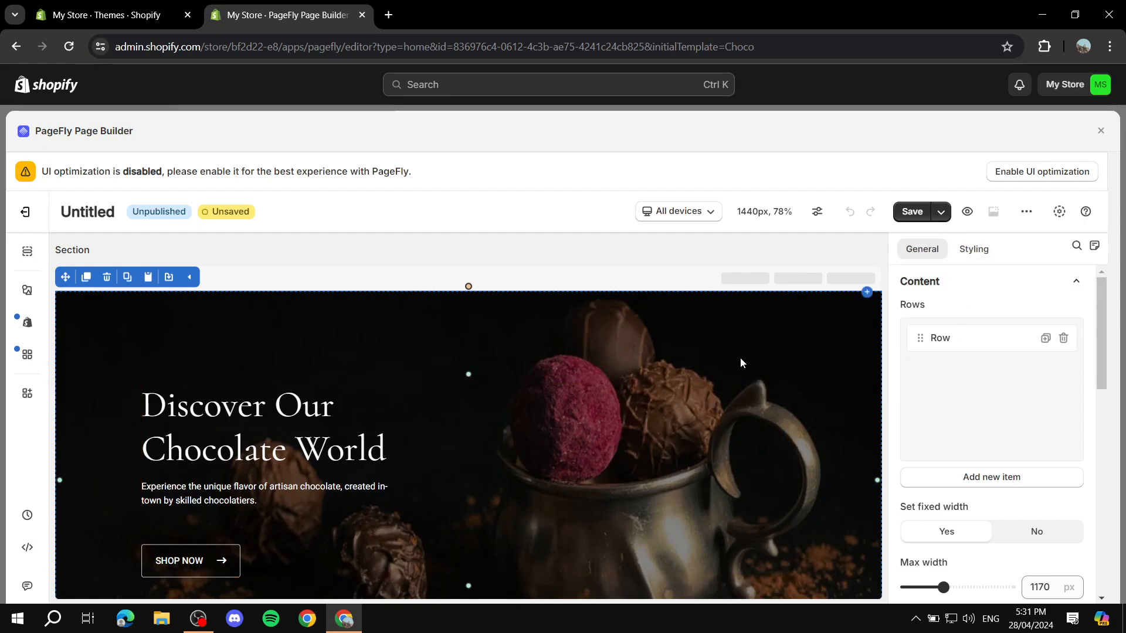
{"action": "left_click", "coordinate": [976, 252]}
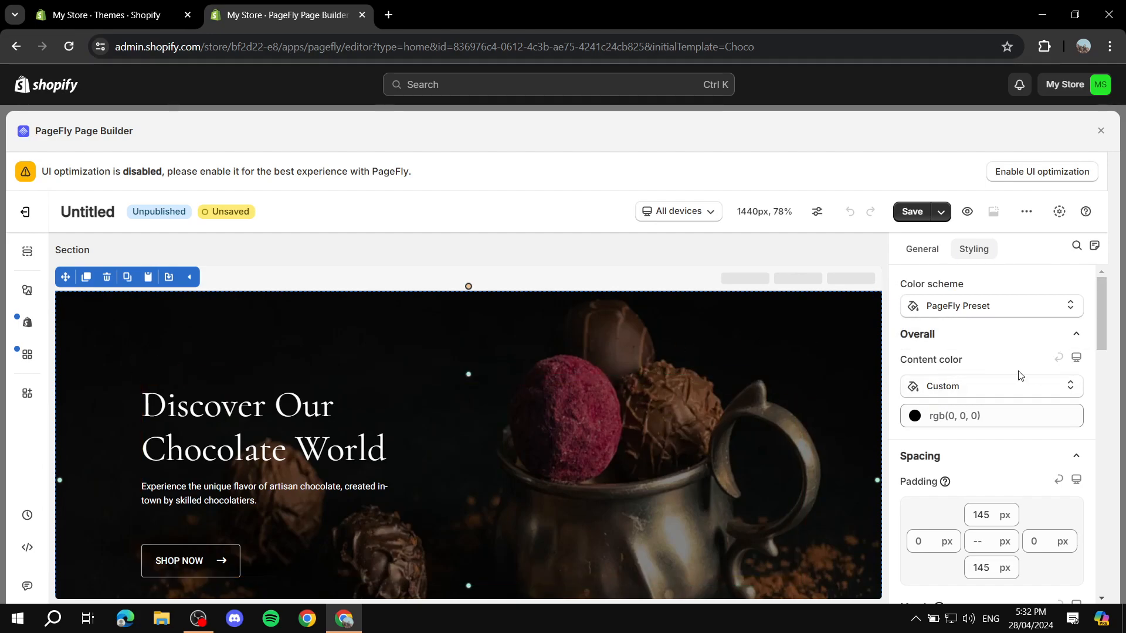
{"action": "scroll", "coordinate": [997, 364], "scroll_direction": "down", "scroll_amount": 8}
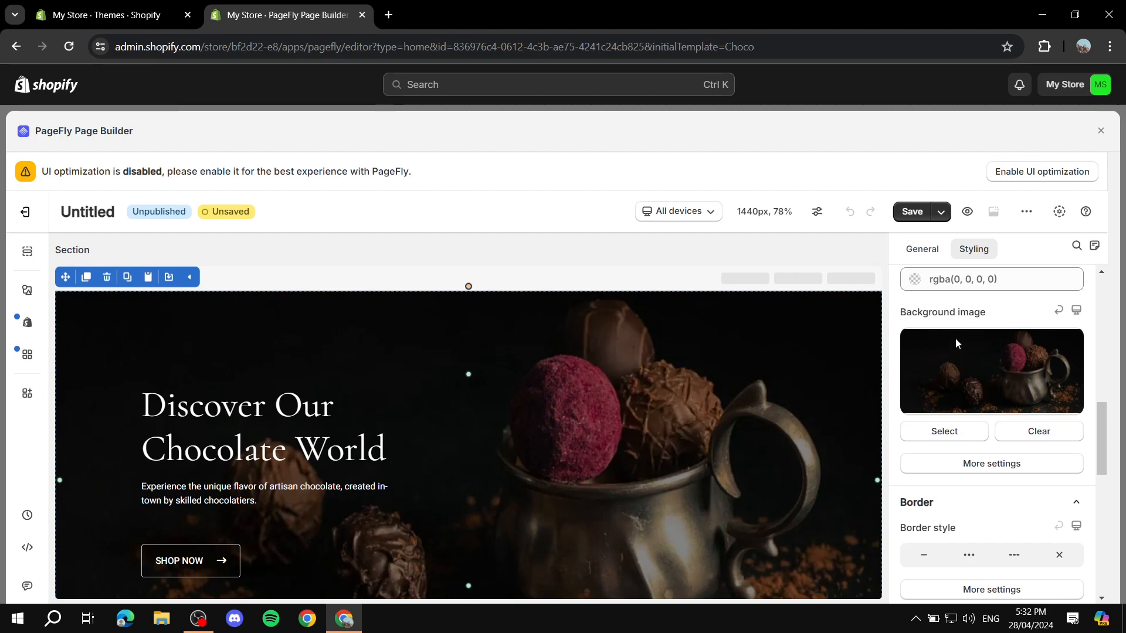
{"action": "triple_click", "coordinate": [1013, 314]}
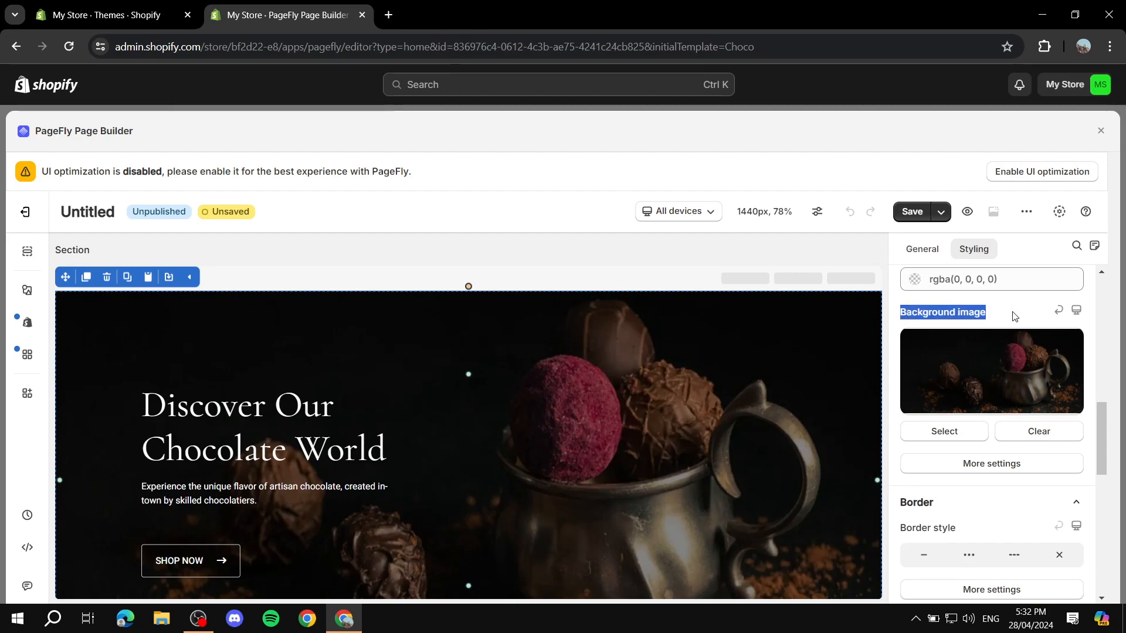
{"action": "left_click", "coordinate": [1017, 317]}
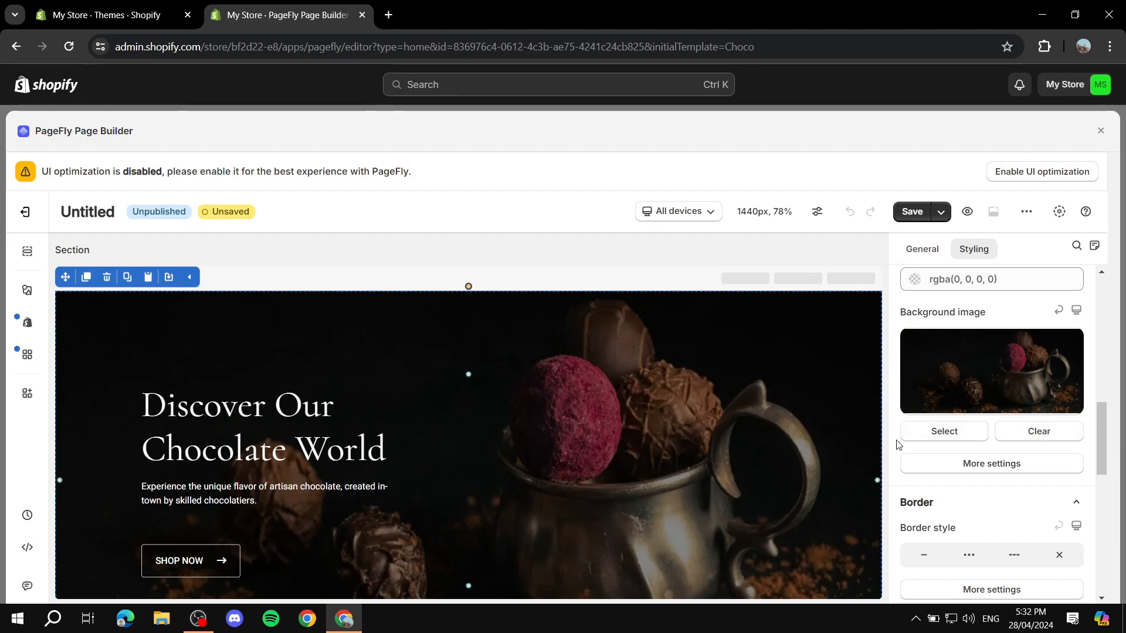
Upload the 2024 sparkler JPG and apply it as the hero background
{"action": "left_click", "coordinate": [962, 432]}
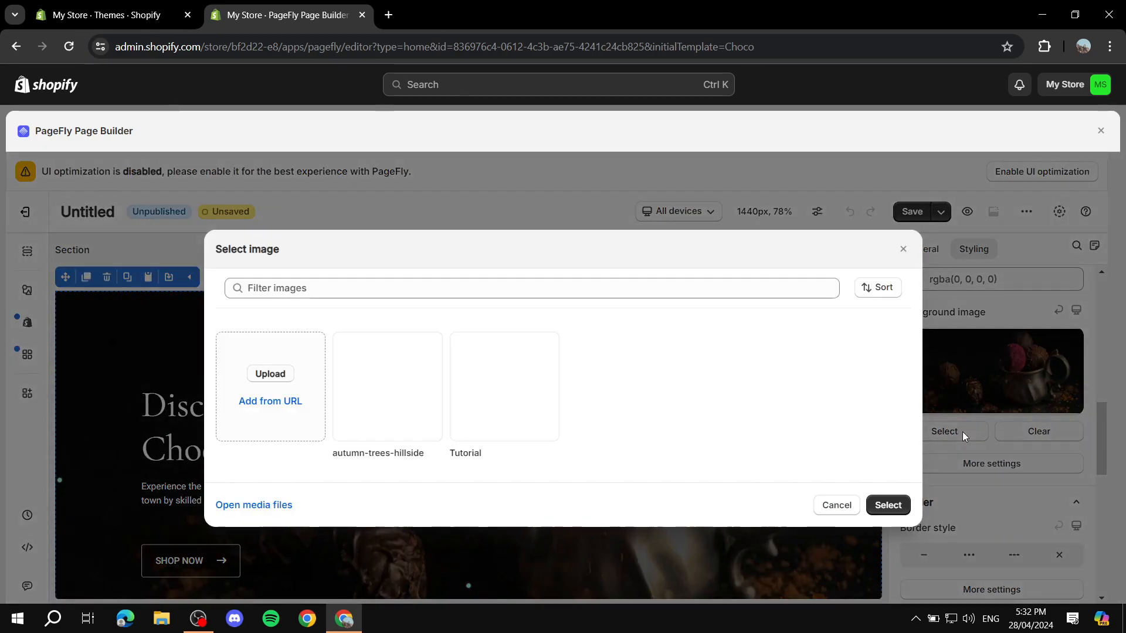
{"action": "left_click", "coordinate": [269, 374]}
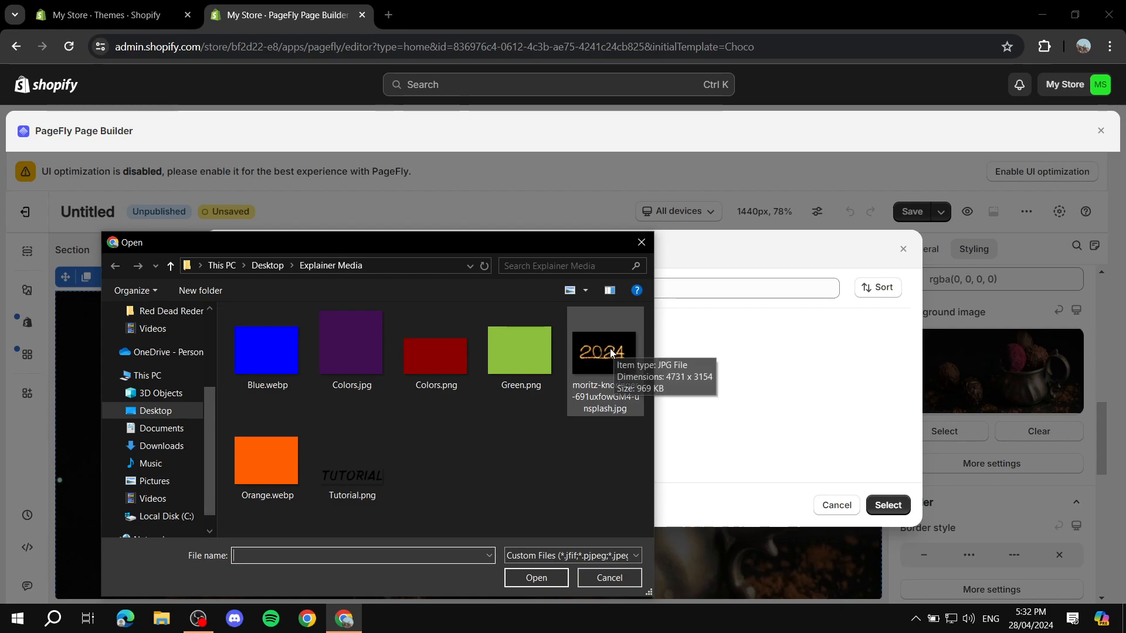
{"action": "double_click", "coordinate": [614, 381]}
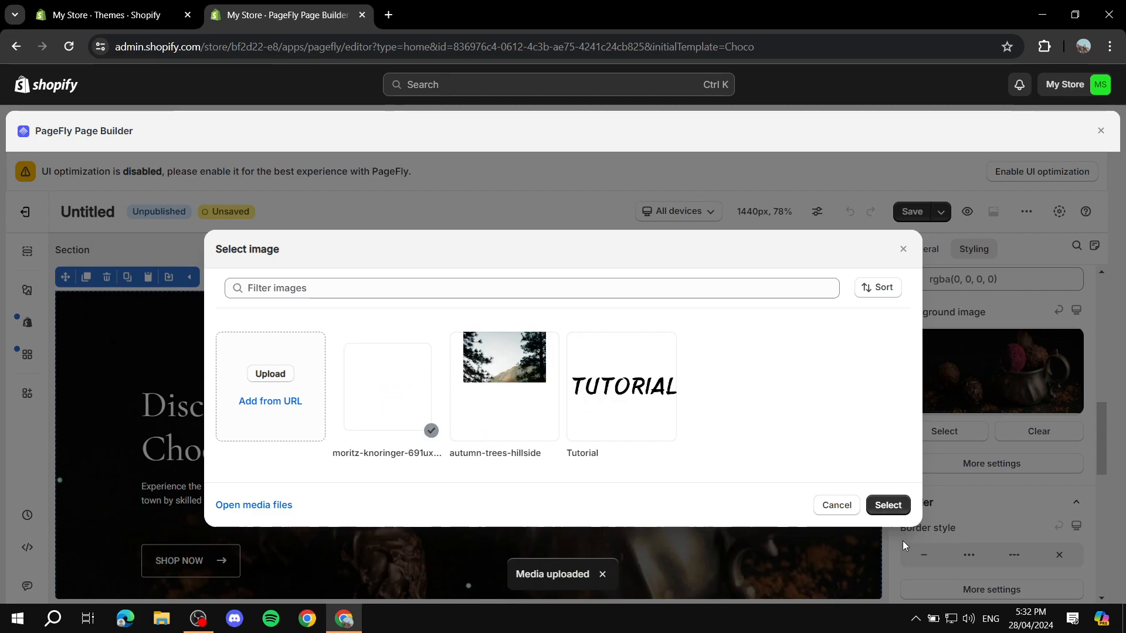
{"action": "left_click", "coordinate": [887, 505]}
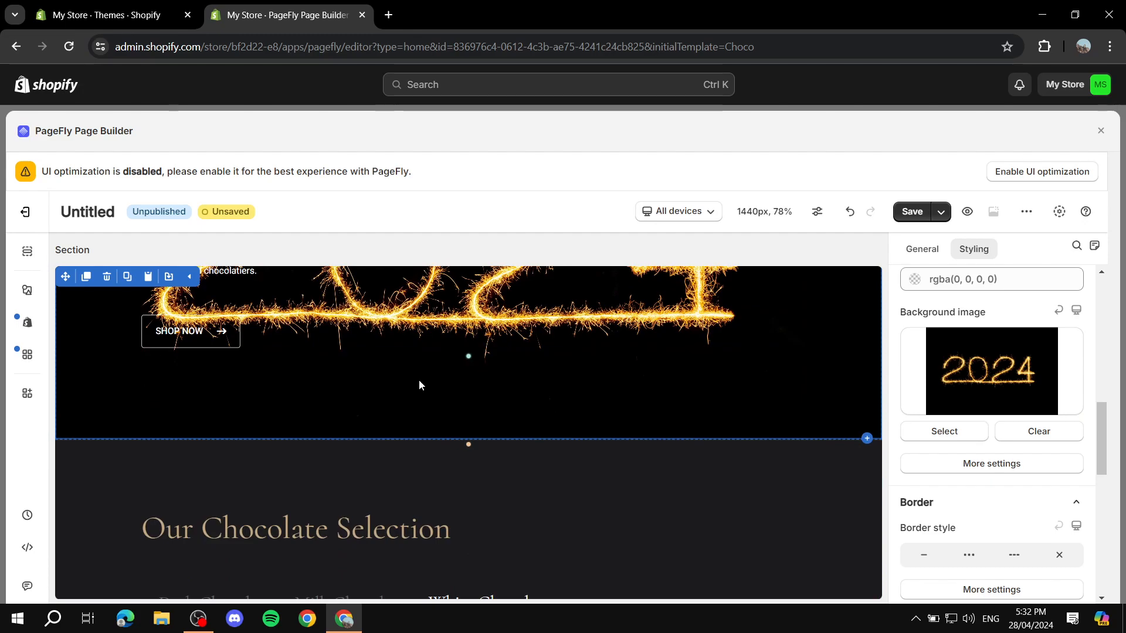
Keep the hero's colour scheme on PageFly Preset and review the Styling options
{"action": "scroll", "coordinate": [1021, 393], "scroll_direction": "down", "scroll_amount": 5}
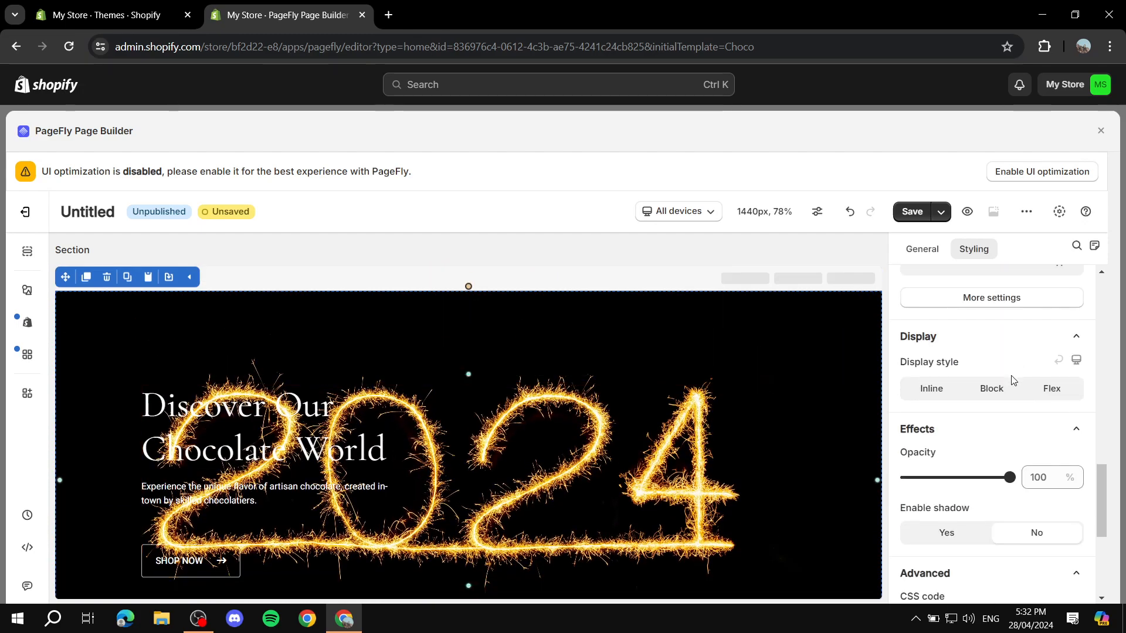
{"action": "scroll", "coordinate": [938, 373], "scroll_direction": "up", "scroll_amount": 10}
{"action": "scroll", "coordinate": [939, 373], "scroll_direction": "up", "scroll_amount": 2}
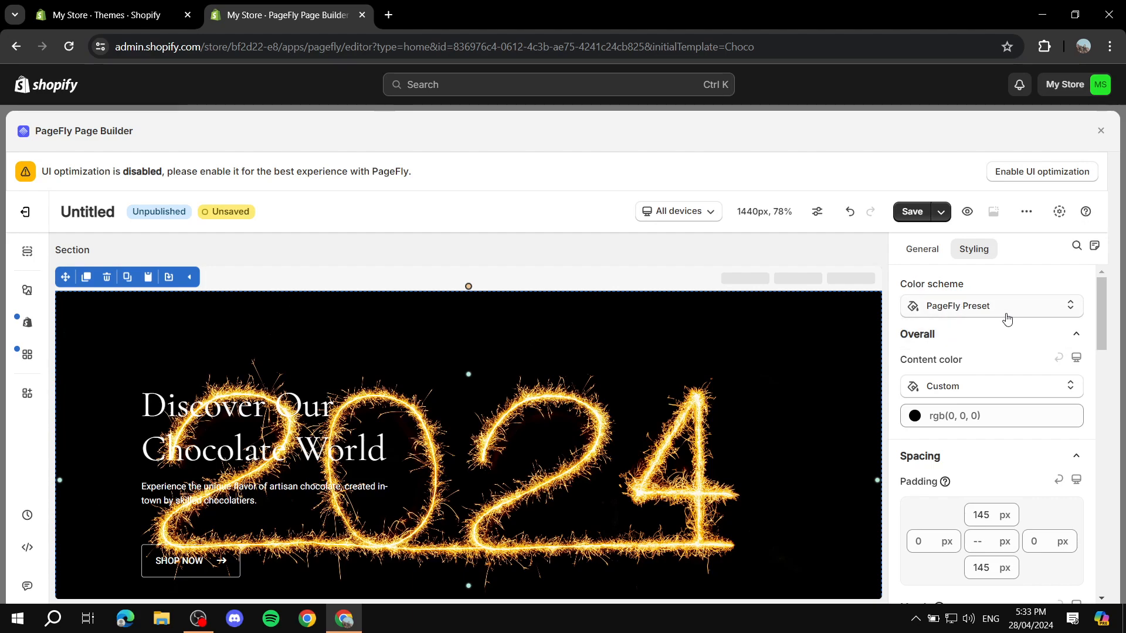
{"action": "left_click", "coordinate": [957, 312]}
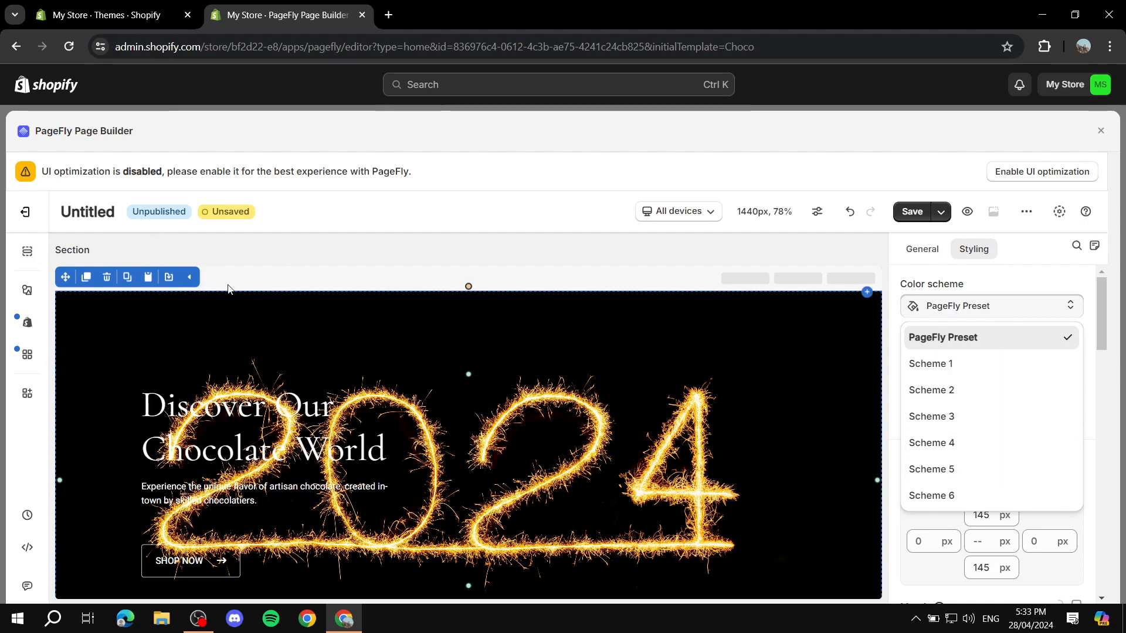
{"action": "left_click", "coordinate": [988, 301]}
{"action": "scroll", "coordinate": [980, 340], "scroll_direction": "down", "scroll_amount": 1}
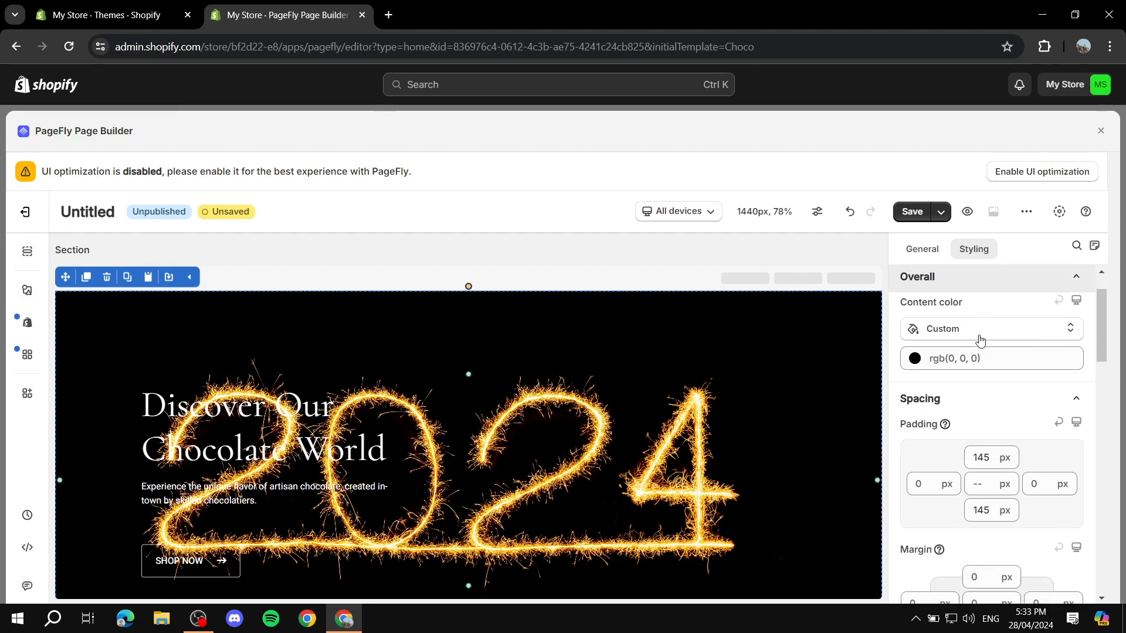
{"action": "scroll", "coordinate": [981, 340], "scroll_direction": "down", "scroll_amount": 1}
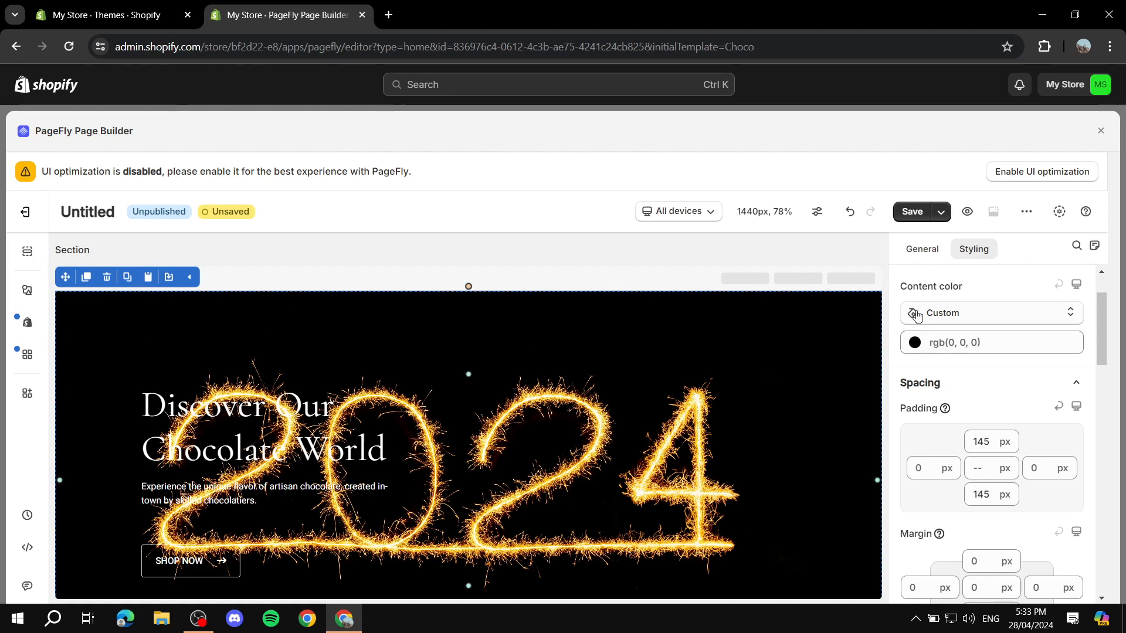
{"action": "scroll", "coordinate": [1002, 337], "scroll_direction": "down", "scroll_amount": 3}
{"action": "scroll", "coordinate": [987, 327], "scroll_direction": "up", "scroll_amount": 2}
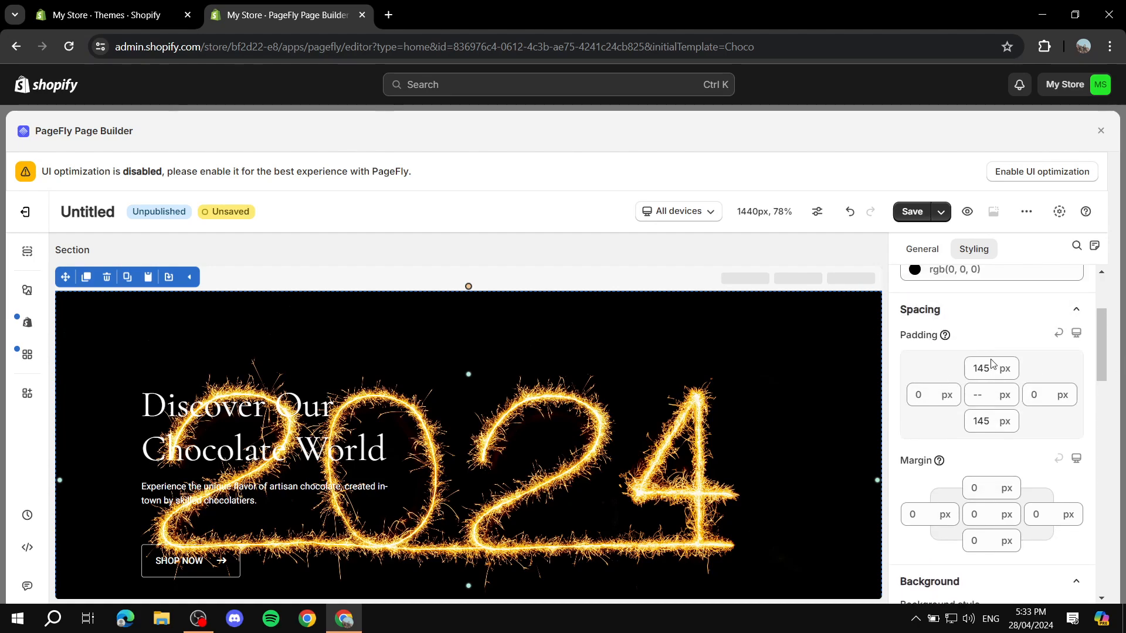
{"action": "scroll", "coordinate": [996, 363], "scroll_direction": "down", "scroll_amount": 3}
{"action": "scroll", "coordinate": [1012, 369], "scroll_direction": "down", "scroll_amount": 1}
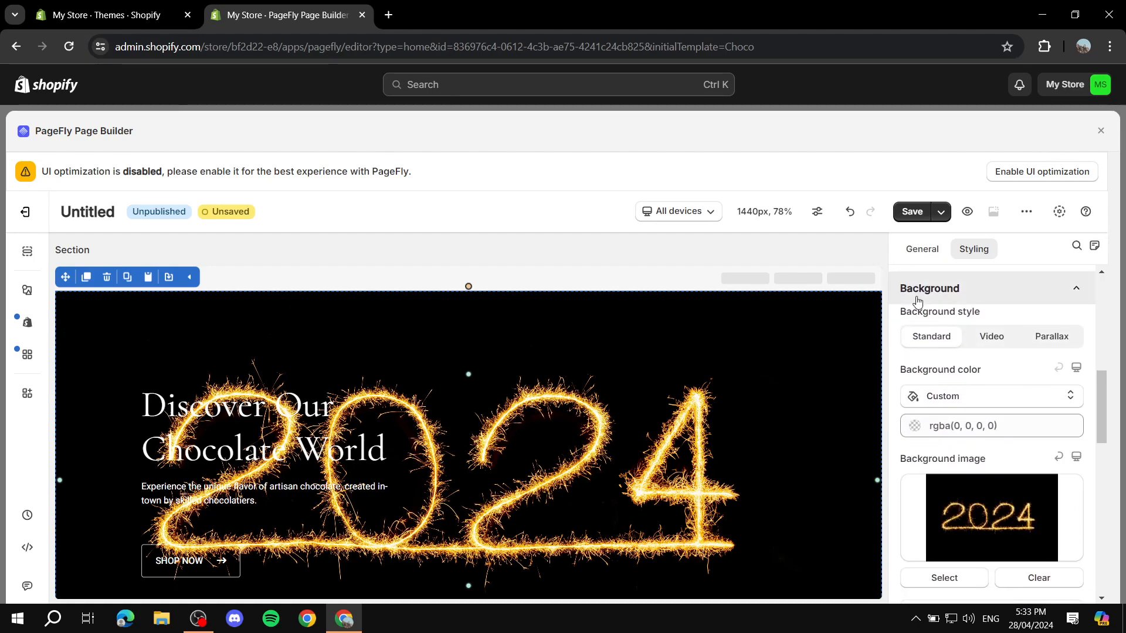
{"action": "scroll", "coordinate": [1081, 340], "scroll_direction": "down", "scroll_amount": 3}
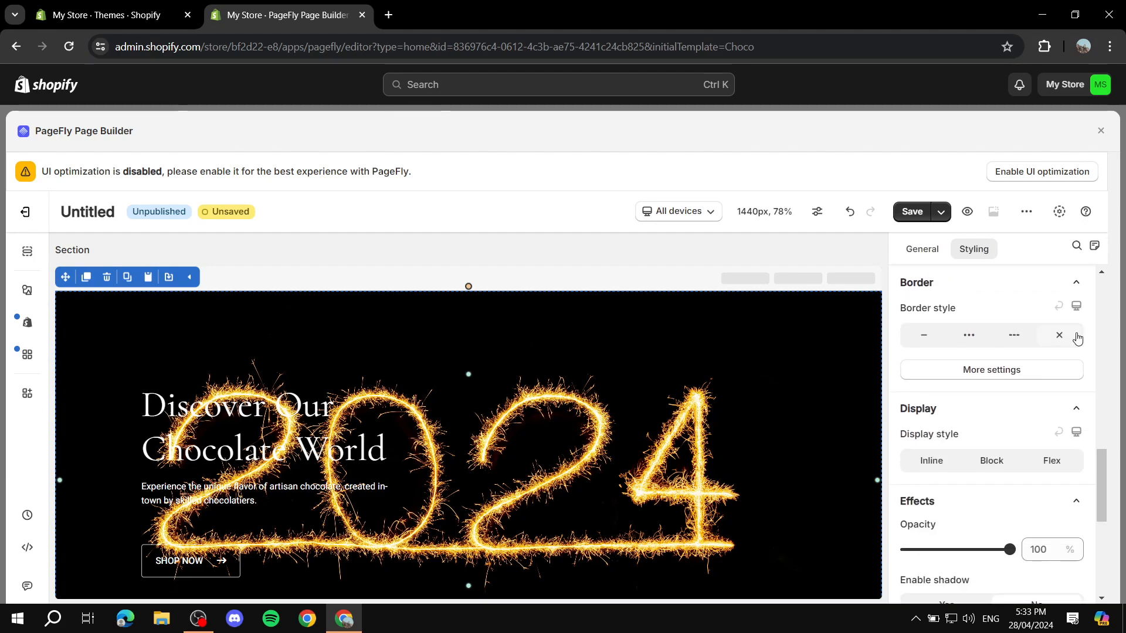
{"action": "scroll", "coordinate": [999, 295], "scroll_direction": "up", "scroll_amount": 7}
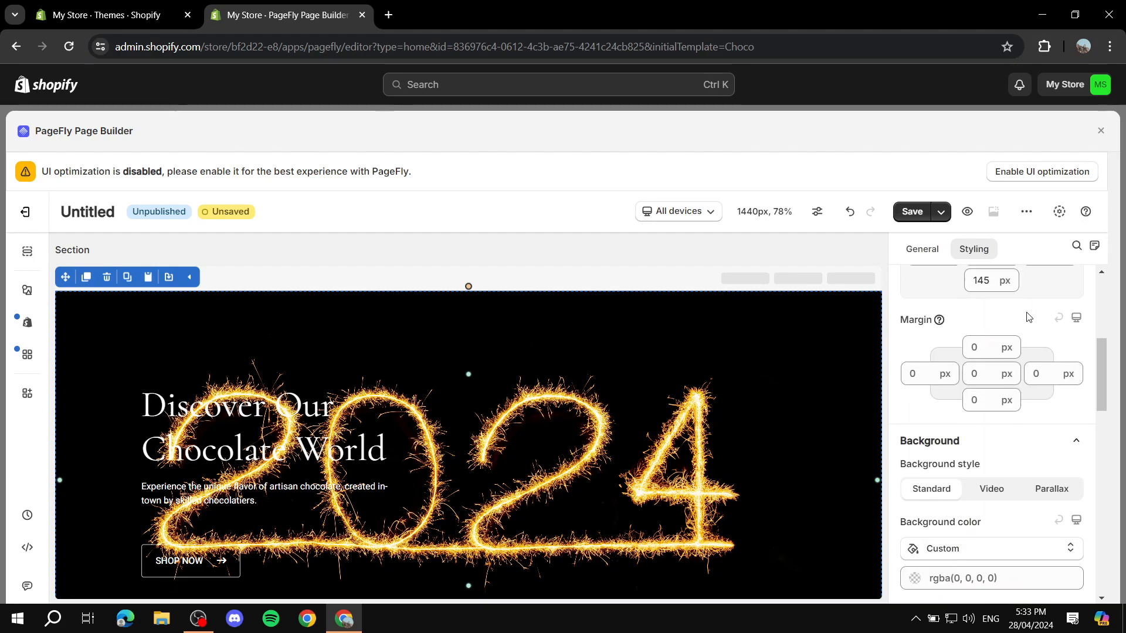
Return to the hero section's General content settings
{"action": "left_click", "coordinate": [923, 250]}
{"action": "scroll", "coordinate": [1015, 370], "scroll_direction": "down", "scroll_amount": 8}
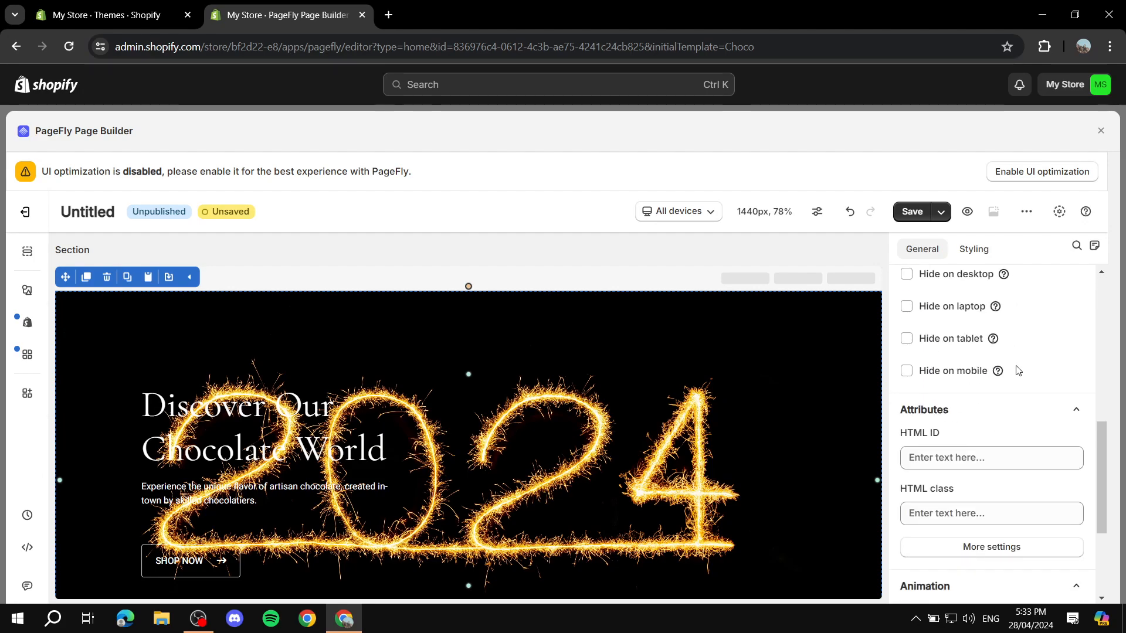
{"action": "scroll", "coordinate": [989, 322], "scroll_direction": "up", "scroll_amount": 10}
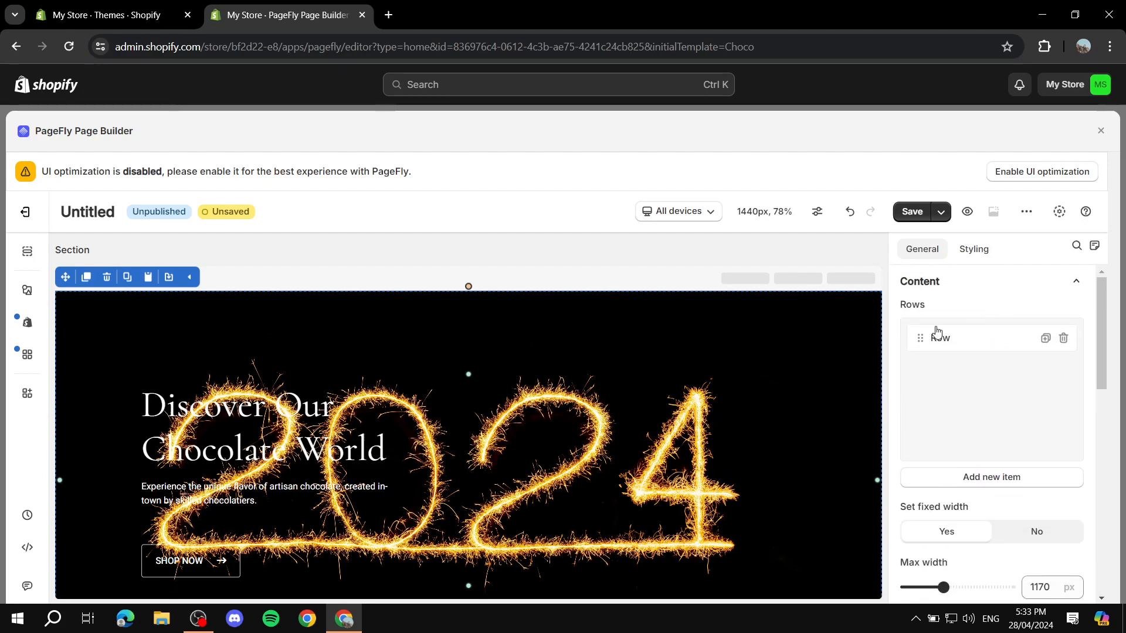
{"action": "scroll", "coordinate": [351, 375], "scroll_direction": "down", "scroll_amount": 2}
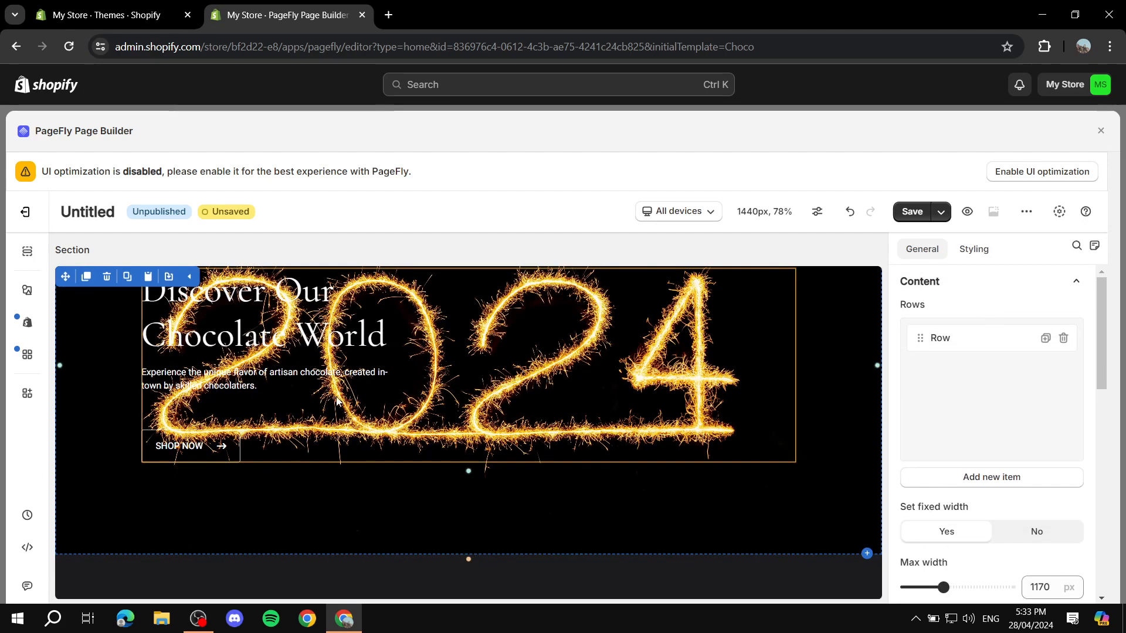
{"action": "scroll", "coordinate": [422, 384], "scroll_direction": "up", "scroll_amount": 1}
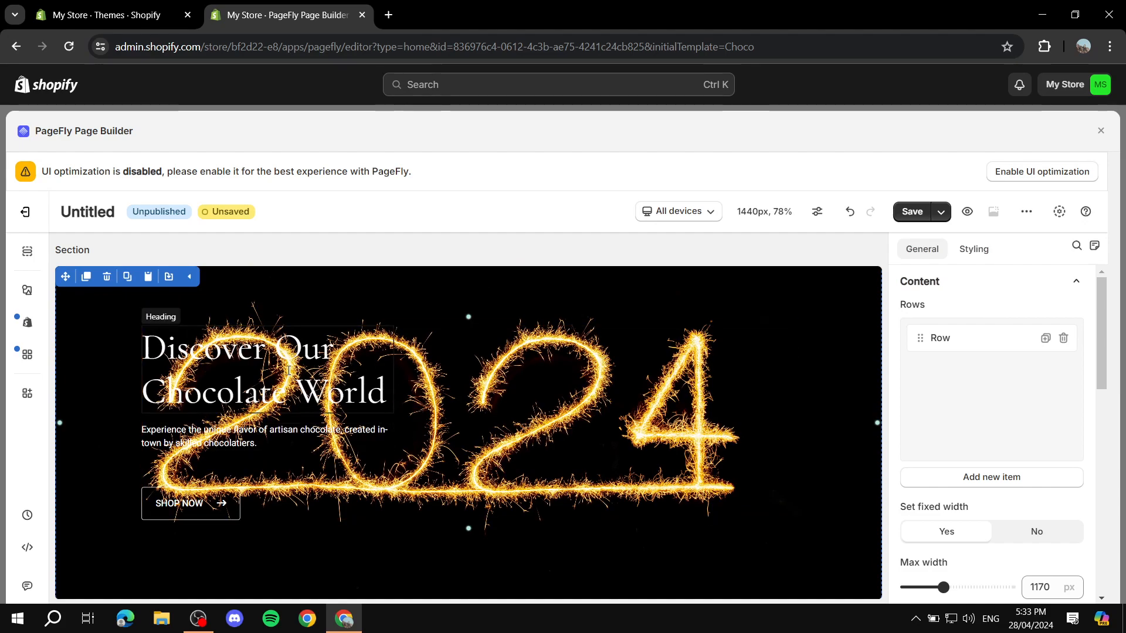
{"action": "left_click", "coordinate": [274, 384]}
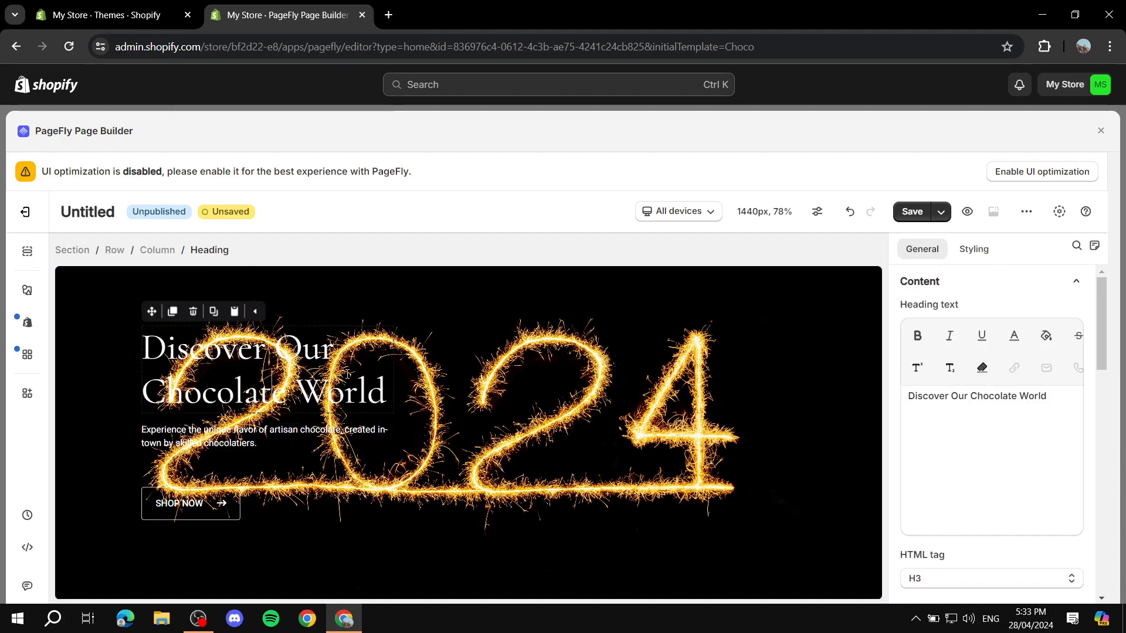
{"action": "left_click", "coordinate": [378, 390]}
{"action": "key", "text": "BackSpace"}
{"action": "key", "text": "BackSpace"}
{"action": "key", "text": "BackSpace"}
{"action": "key", "text": "BackSpace"}
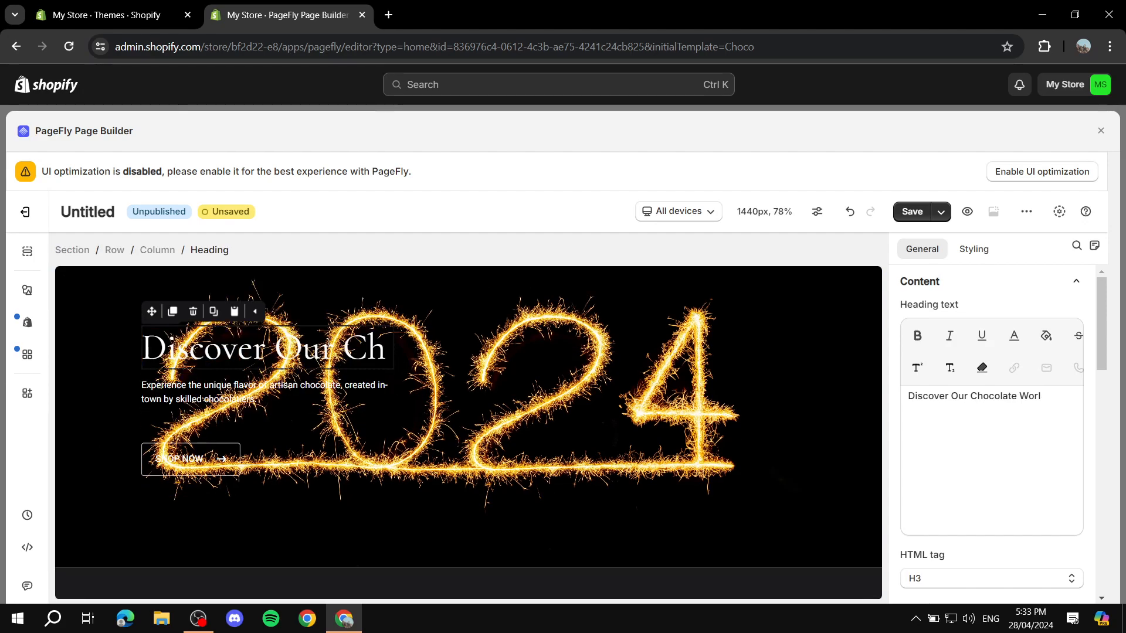
{"action": "key", "text": "BackSpace"}
{"action": "key", "text": "BackSpace"}
{"action": "key", "text": "BackSpace"}
{"action": "key", "text": "BackSpace"}
{"action": "key", "text": "BackSpace"}
{"action": "key", "text": "BackSpace"}
{"action": "key", "text": "BackSpace"}
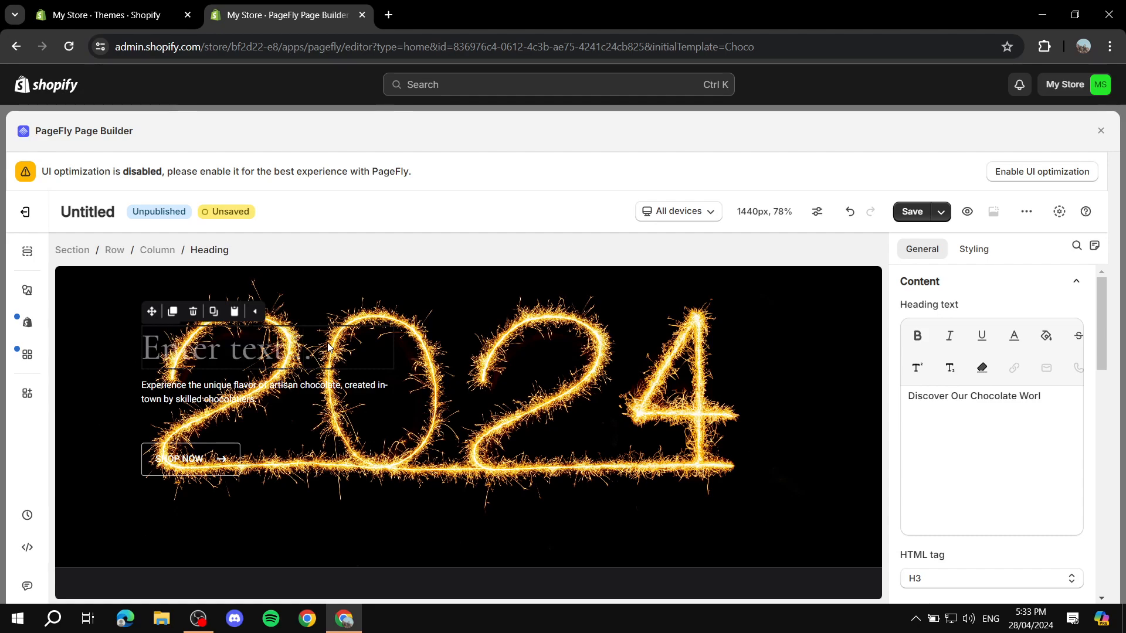
{"action": "type", "text": "Type whatever we want in here"}
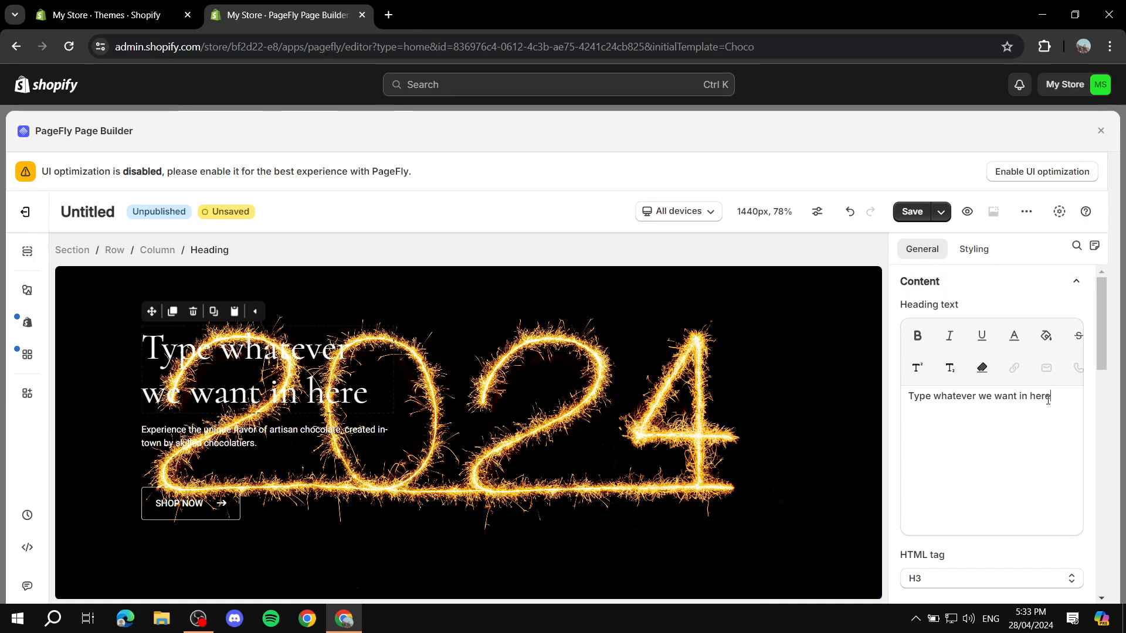
{"action": "left_click_drag", "start_coordinate": [1050, 396], "coordinate": [918, 396]}
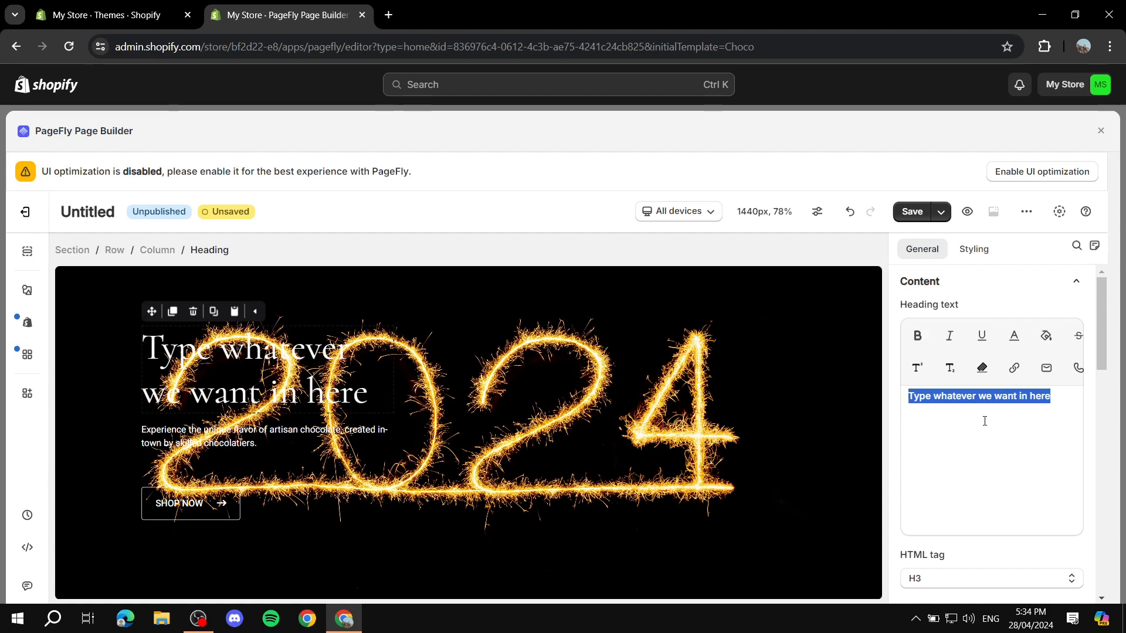
{"action": "left_click", "coordinate": [918, 340]}
{"action": "scroll", "coordinate": [1035, 413], "scroll_direction": "down", "scroll_amount": 4}
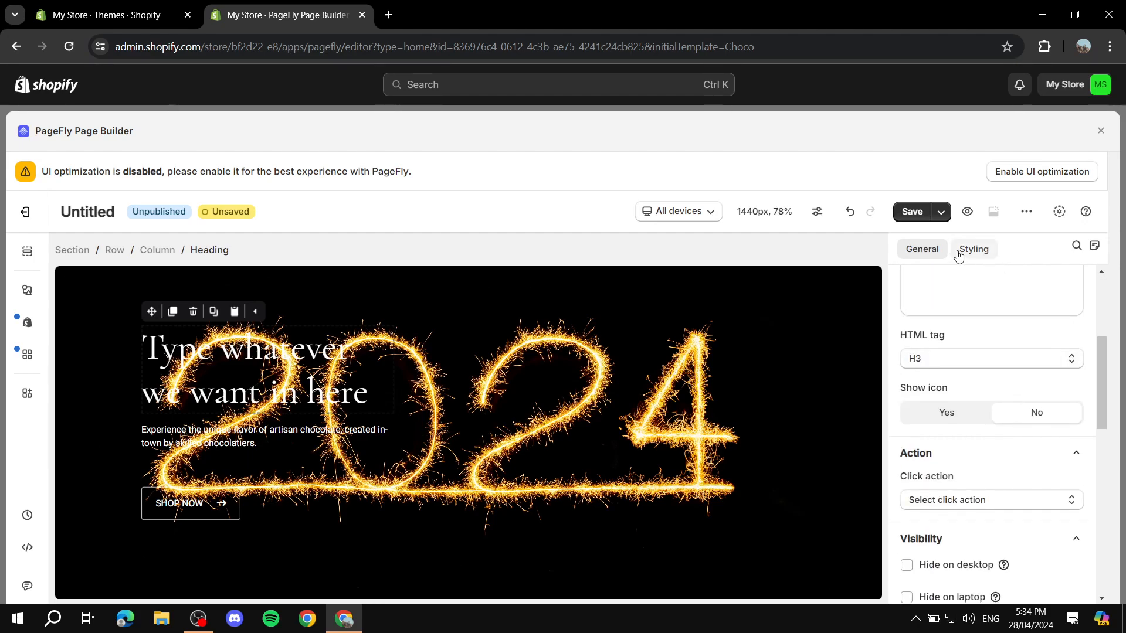
{"action": "scroll", "coordinate": [1035, 377], "scroll_direction": "down", "scroll_amount": 3}
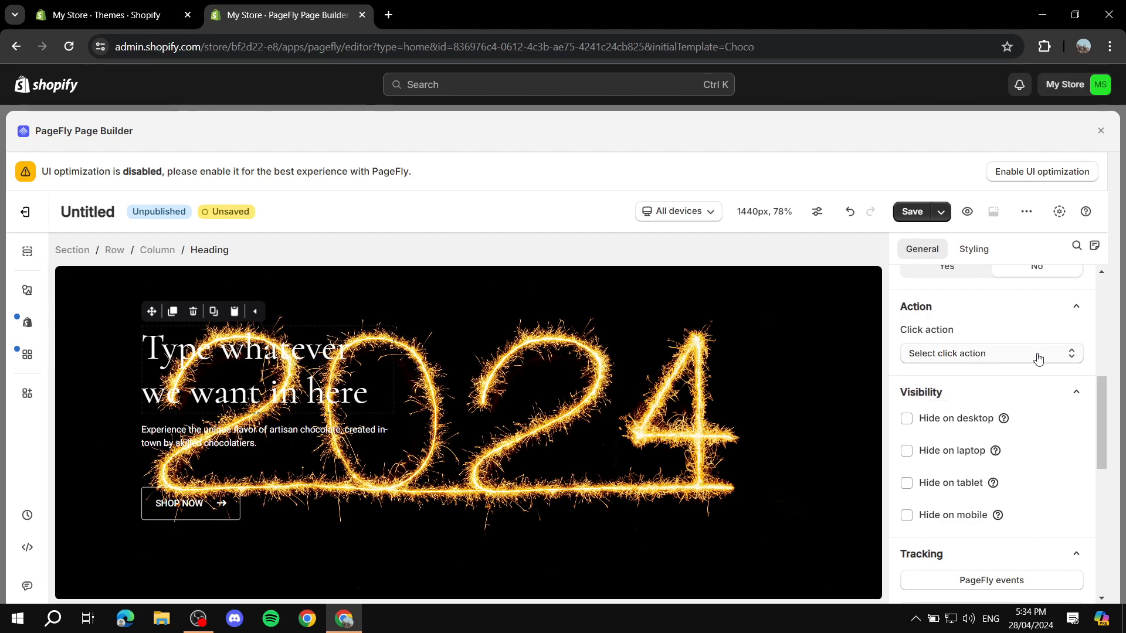
{"action": "scroll", "coordinate": [1037, 371], "scroll_direction": "down", "scroll_amount": 5}
{"action": "scroll", "coordinate": [985, 387], "scroll_direction": "down", "scroll_amount": 3}
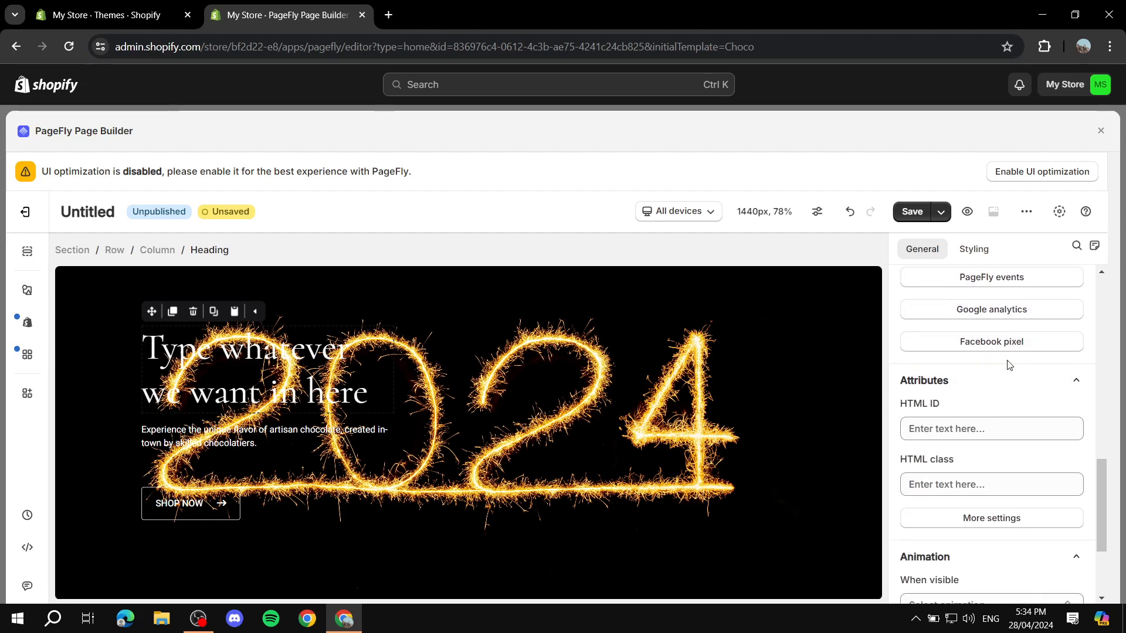
{"action": "scroll", "coordinate": [979, 382], "scroll_direction": "up", "scroll_amount": 5}
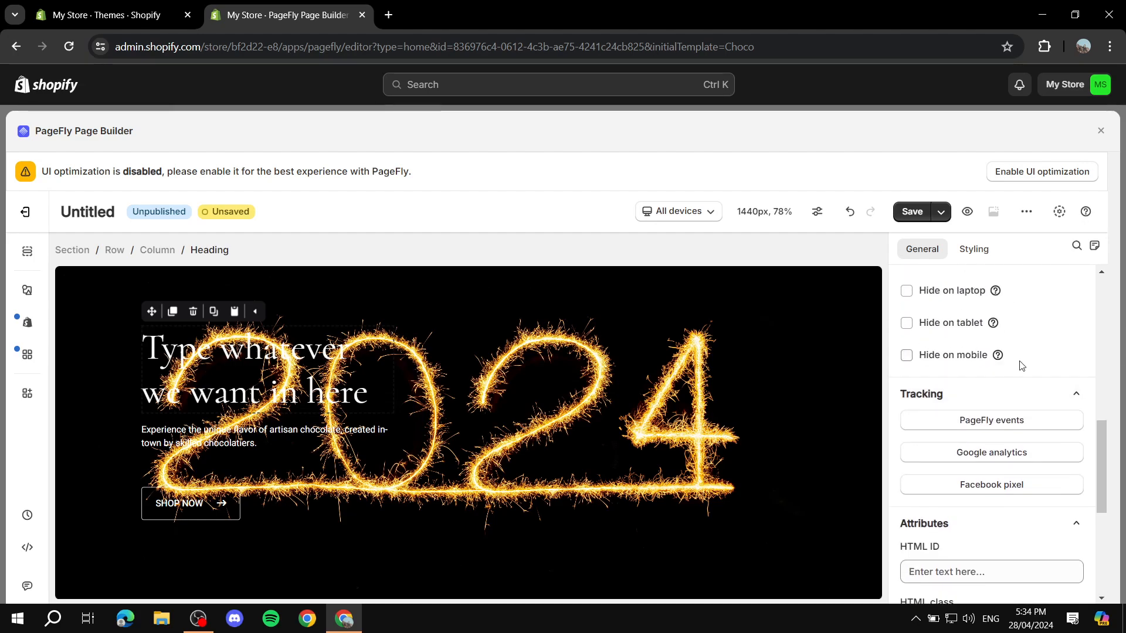
{"action": "scroll", "coordinate": [997, 375], "scroll_direction": "up", "scroll_amount": 4}
{"action": "scroll", "coordinate": [981, 403], "scroll_direction": "up", "scroll_amount": 5}
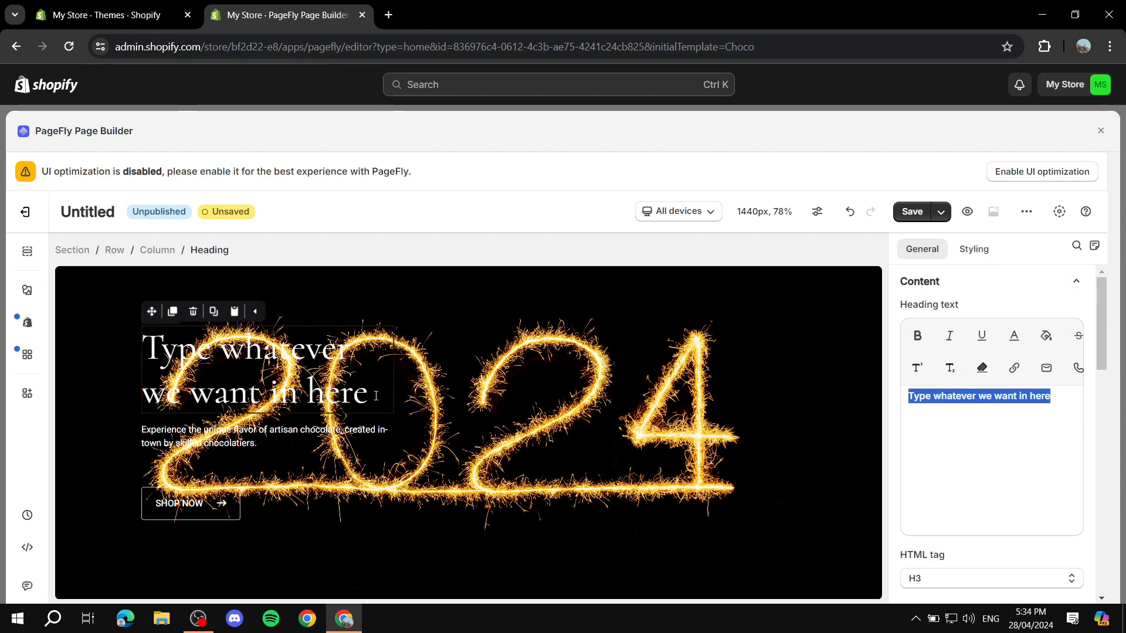
Show the heading's Styling settings and check the font family list, keeping Cormorant
{"action": "left_click", "coordinate": [975, 252]}
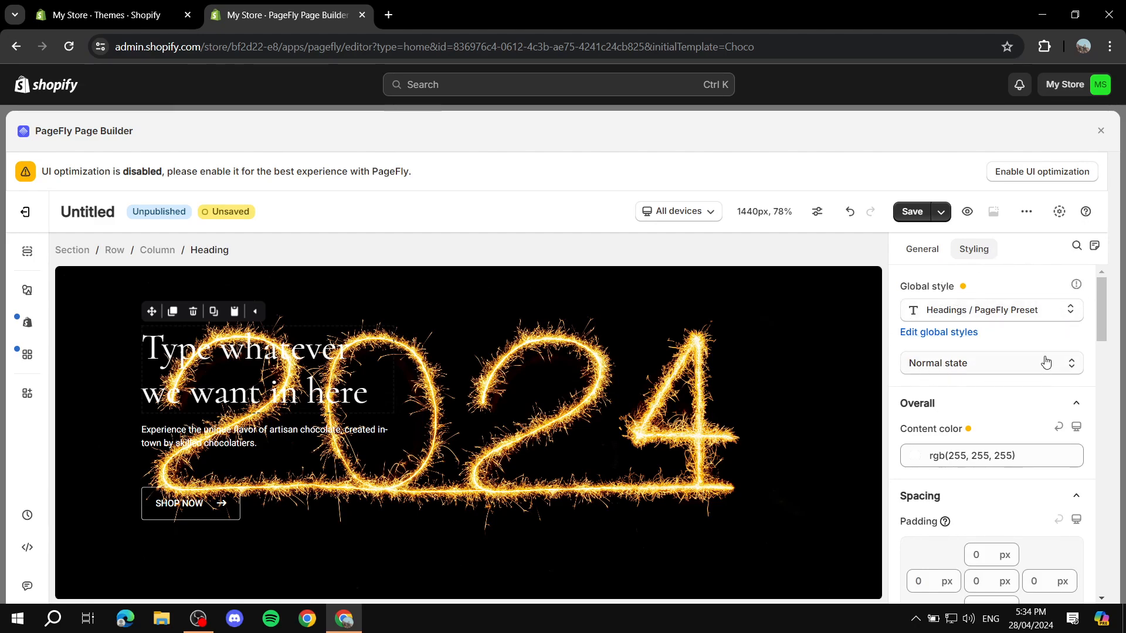
{"action": "scroll", "coordinate": [1041, 360], "scroll_direction": "down", "scroll_amount": 5}
{"action": "scroll", "coordinate": [1013, 354], "scroll_direction": "down", "scroll_amount": 3}
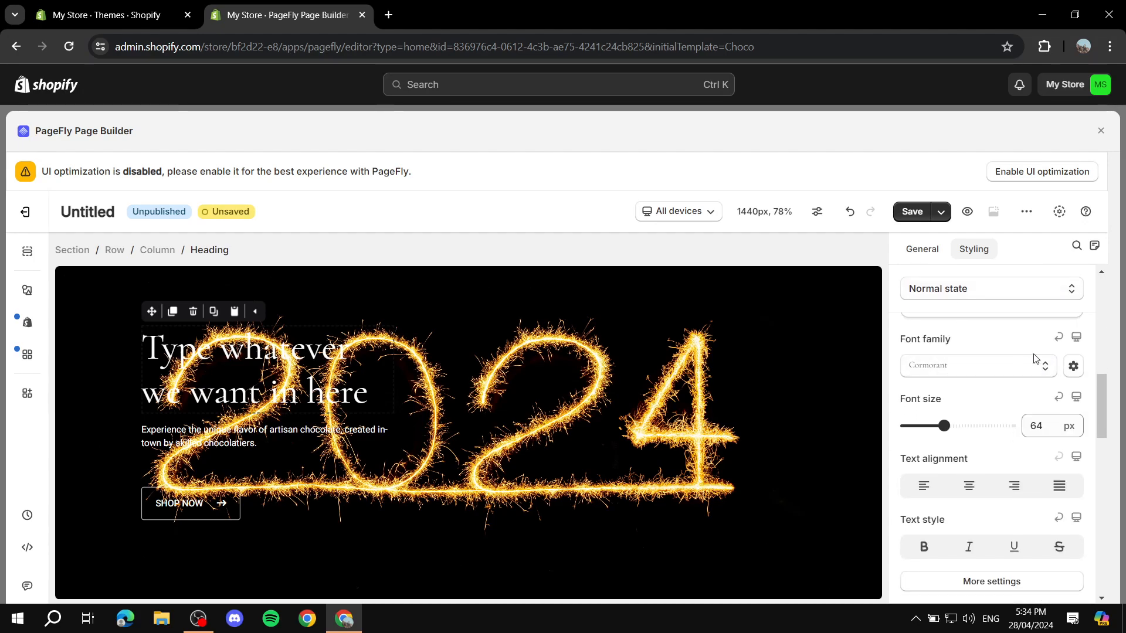
{"action": "left_click", "coordinate": [1016, 375]}
{"action": "left_click", "coordinate": [1006, 371]}
Browse the Google fonts in the Font manager and cancel without adding any
{"action": "left_click", "coordinate": [1072, 367]}
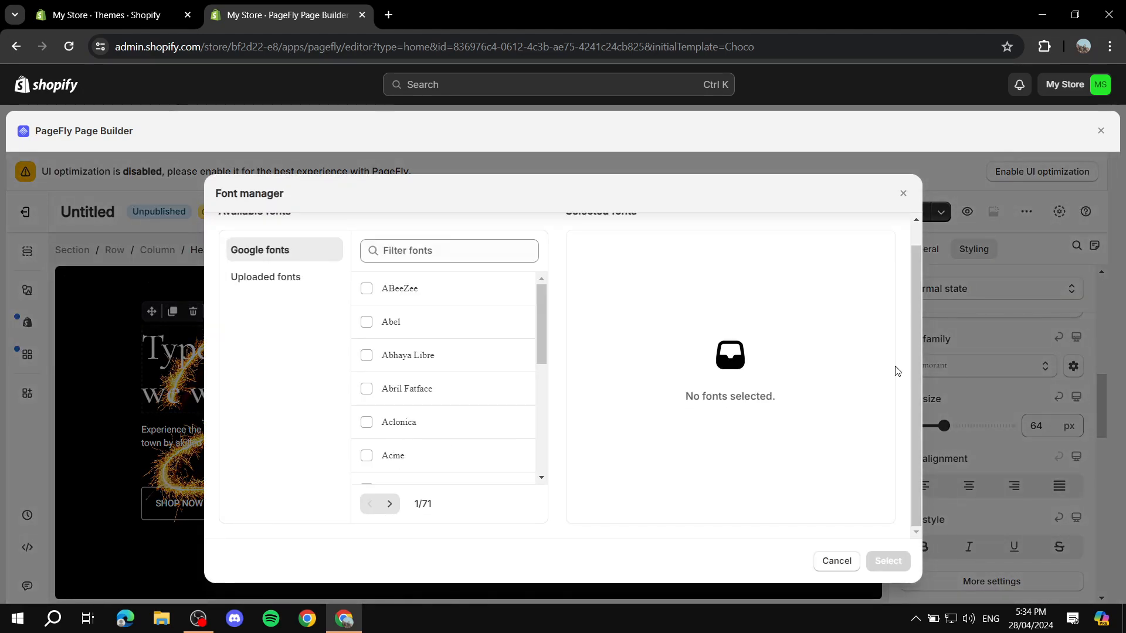
{"action": "scroll", "coordinate": [374, 395], "scroll_direction": "down", "scroll_amount": 3}
{"action": "scroll", "coordinate": [374, 394], "scroll_direction": "down", "scroll_amount": 5}
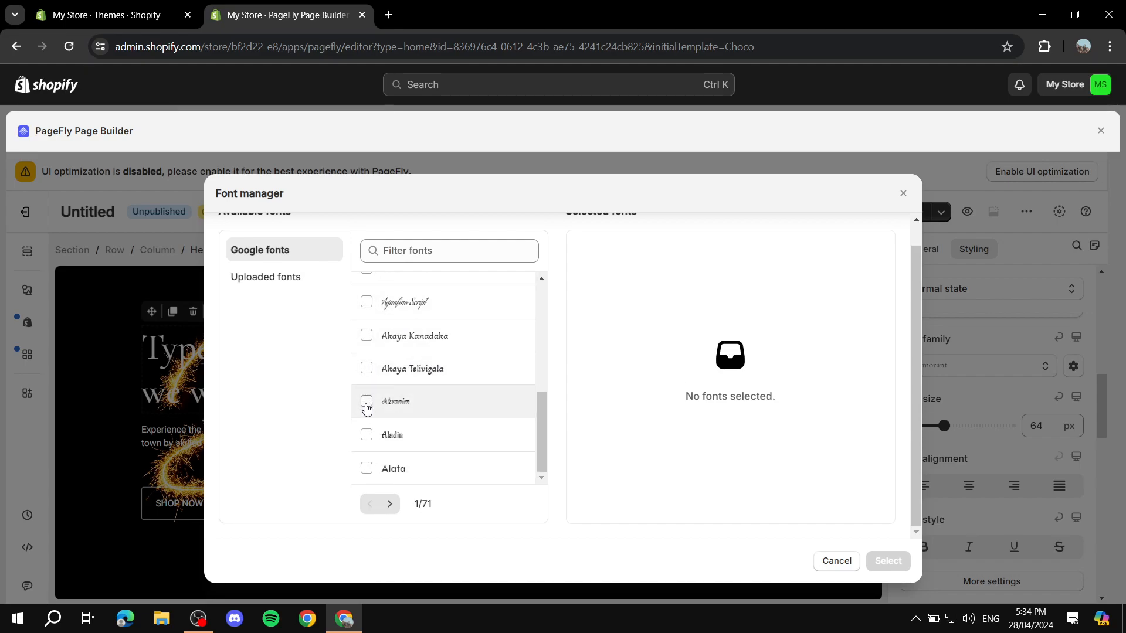
{"action": "scroll", "coordinate": [378, 420], "scroll_direction": "up", "scroll_amount": 8}
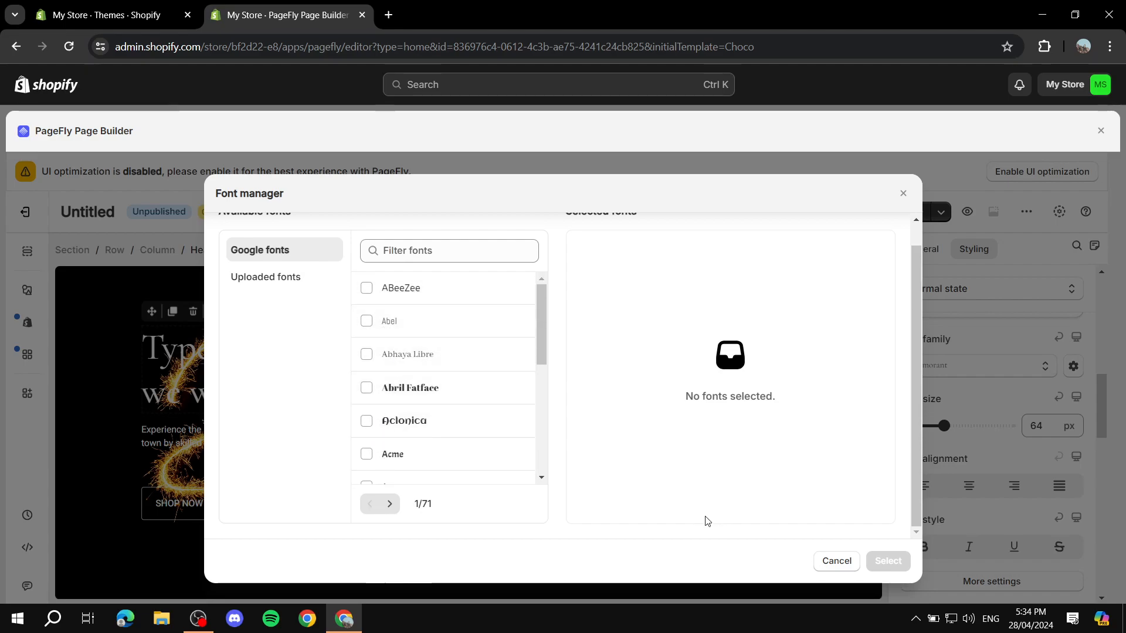
{"action": "left_click", "coordinate": [837, 563]}
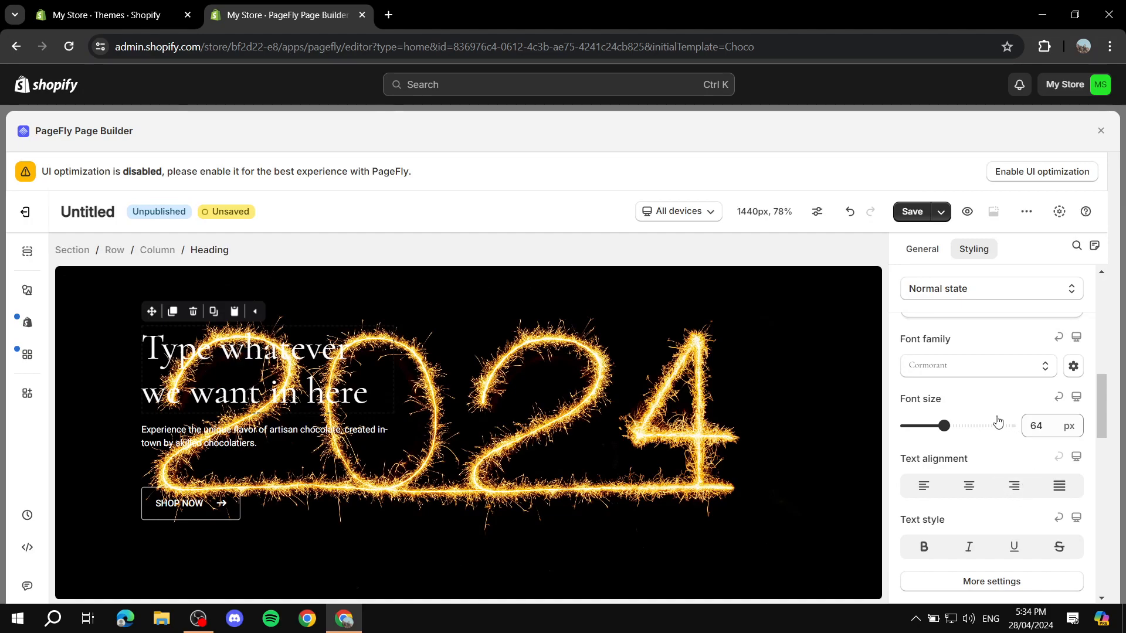
Make the hero heading bold, leaving its font size at 64 px
{"action": "left_click_drag", "start_coordinate": [944, 426], "coordinate": [944, 426]}
{"action": "scroll", "coordinate": [980, 437], "scroll_direction": "down", "scroll_amount": 1}
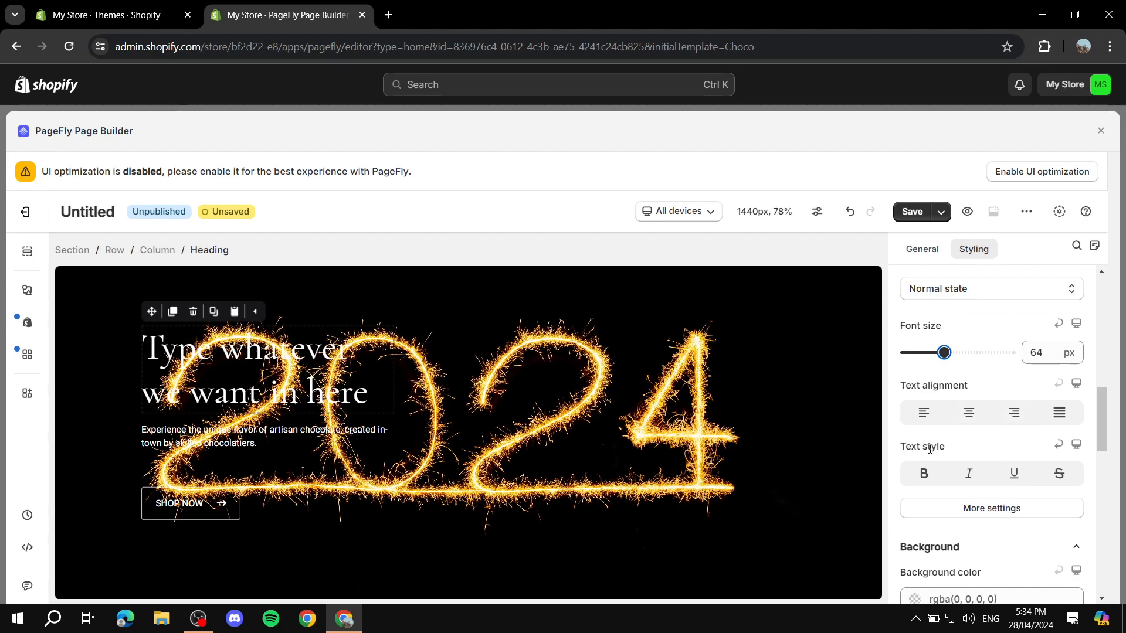
{"action": "left_click", "coordinate": [923, 476]}
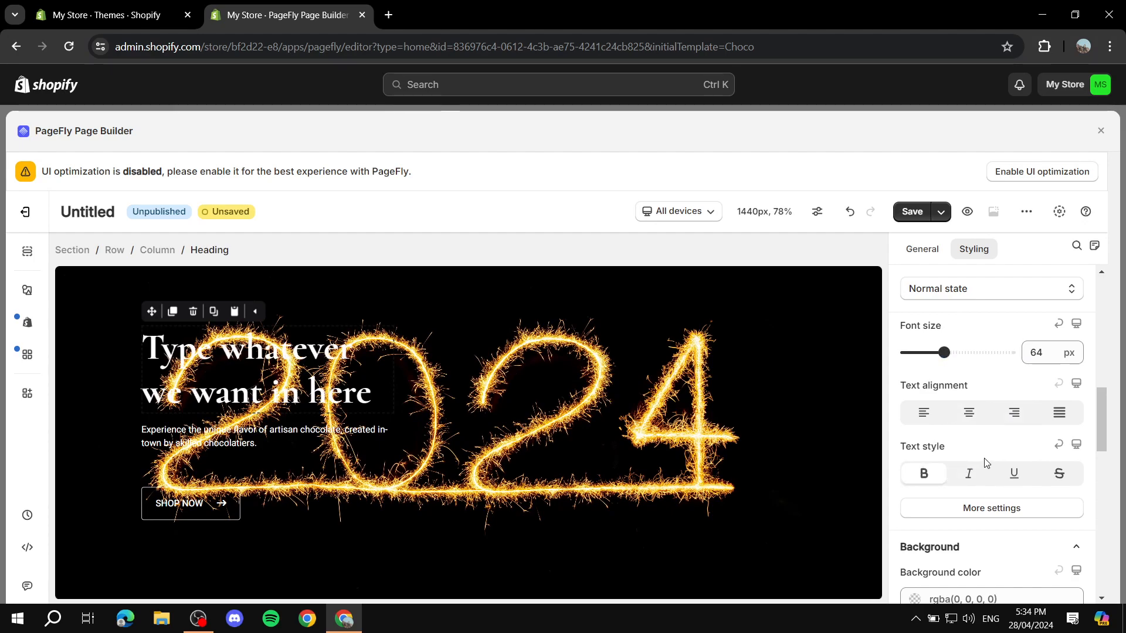
{"action": "scroll", "coordinate": [985, 462], "scroll_direction": "down", "scroll_amount": 2}
{"action": "scroll", "coordinate": [979, 443], "scroll_direction": "down", "scroll_amount": 1}
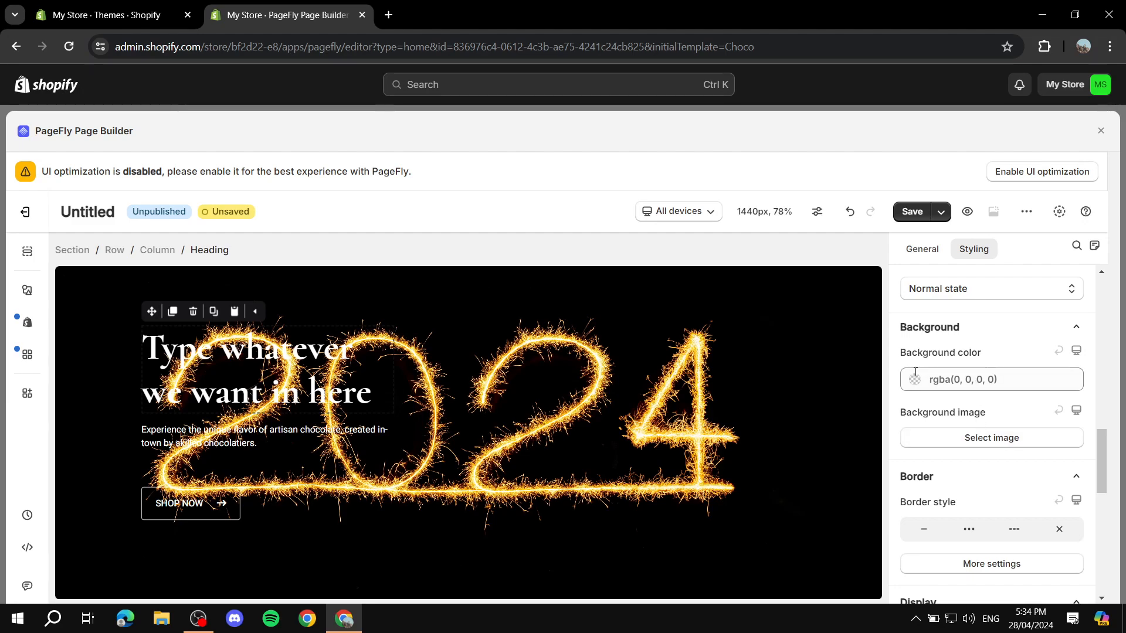
{"action": "scroll", "coordinate": [1006, 408], "scroll_direction": "down", "scroll_amount": 1}
{"action": "scroll", "coordinate": [995, 375], "scroll_direction": "down", "scroll_amount": 2}
{"action": "scroll", "coordinate": [961, 410], "scroll_direction": "up", "scroll_amount": 2}
{"action": "scroll", "coordinate": [957, 390], "scroll_direction": "down", "scroll_amount": 3}
{"action": "scroll", "coordinate": [993, 371], "scroll_direction": "up", "scroll_amount": 1}
{"action": "scroll", "coordinate": [986, 376], "scroll_direction": "down", "scroll_amount": 4}
{"action": "scroll", "coordinate": [992, 367], "scroll_direction": "up", "scroll_amount": 10}
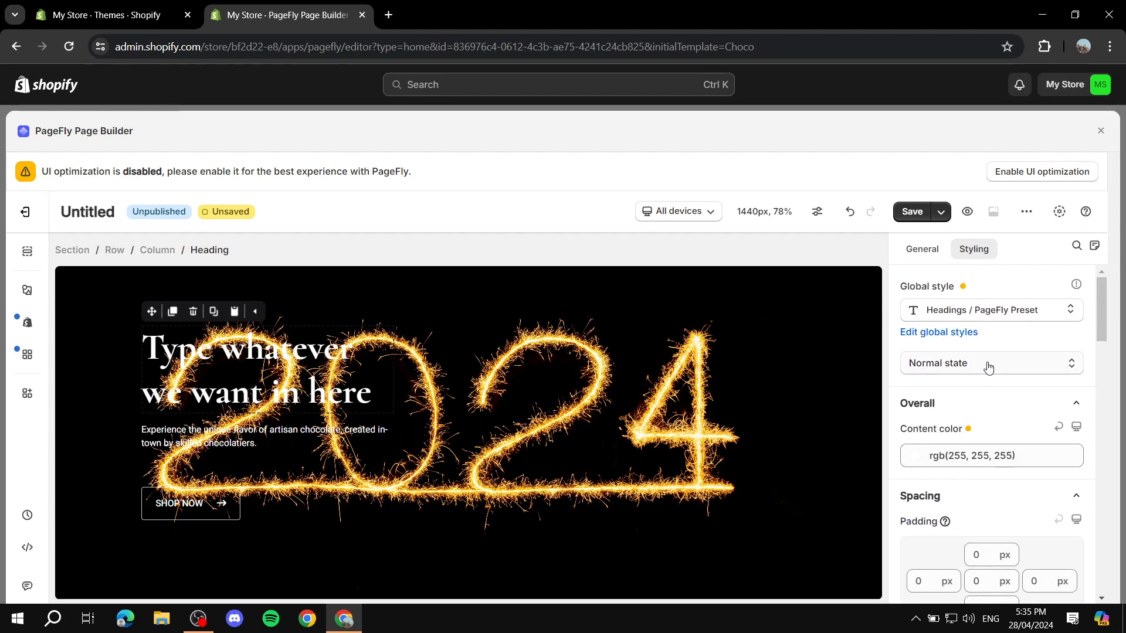
{"action": "scroll", "coordinate": [961, 387], "scroll_direction": "down", "scroll_amount": 3}
{"action": "scroll", "coordinate": [962, 387], "scroll_direction": "down", "scroll_amount": 3}
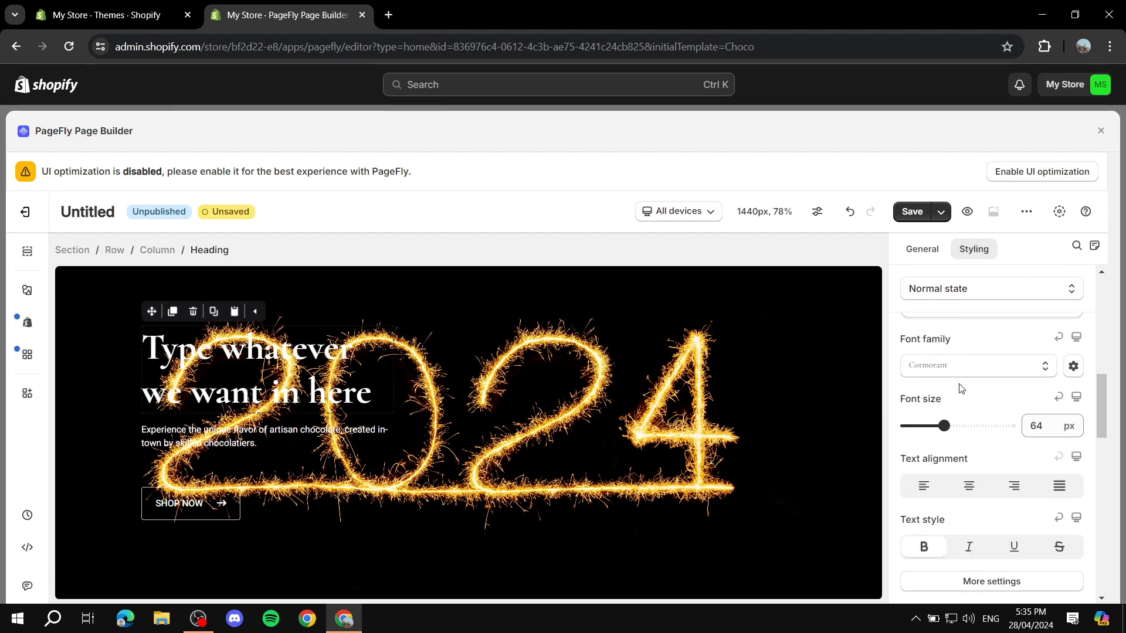
{"action": "scroll", "coordinate": [1032, 404], "scroll_direction": "down", "scroll_amount": 3}
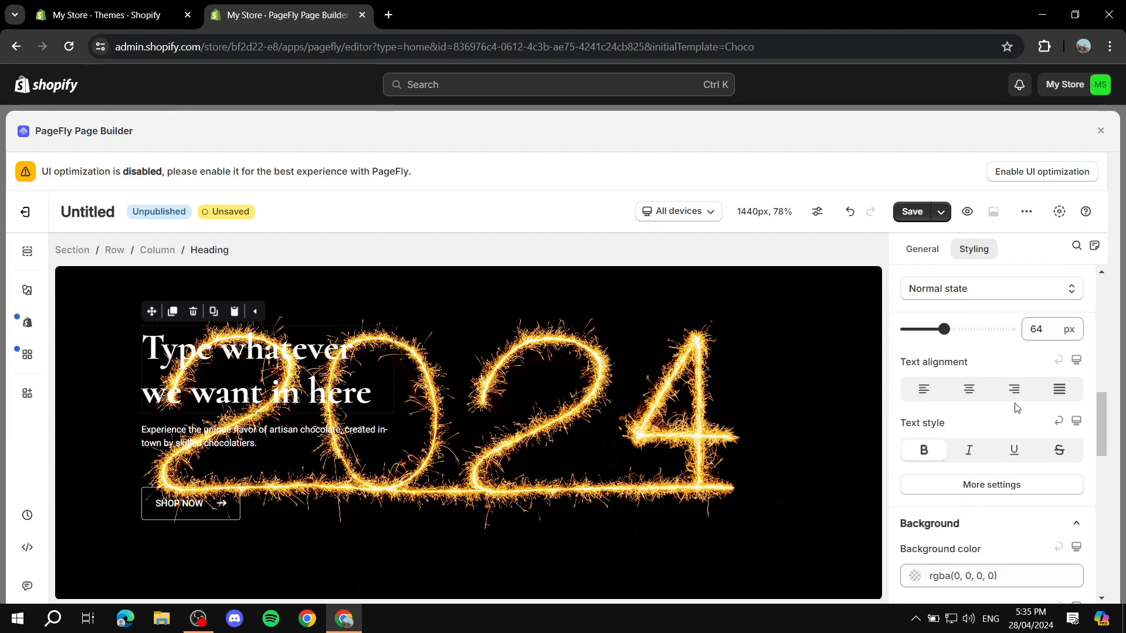
{"action": "scroll", "coordinate": [1000, 402], "scroll_direction": "up", "scroll_amount": 10}
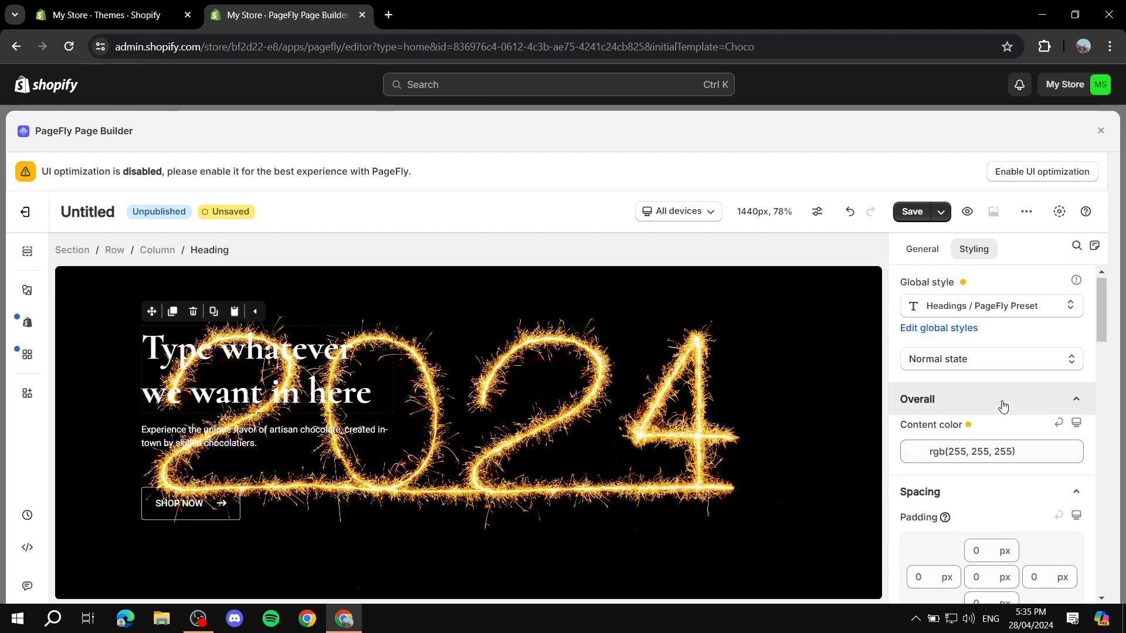
Return to the heading's General settings with its H3 text
{"action": "left_click", "coordinate": [940, 253]}
{"action": "scroll", "coordinate": [1026, 322], "scroll_direction": "down", "scroll_amount": 4}
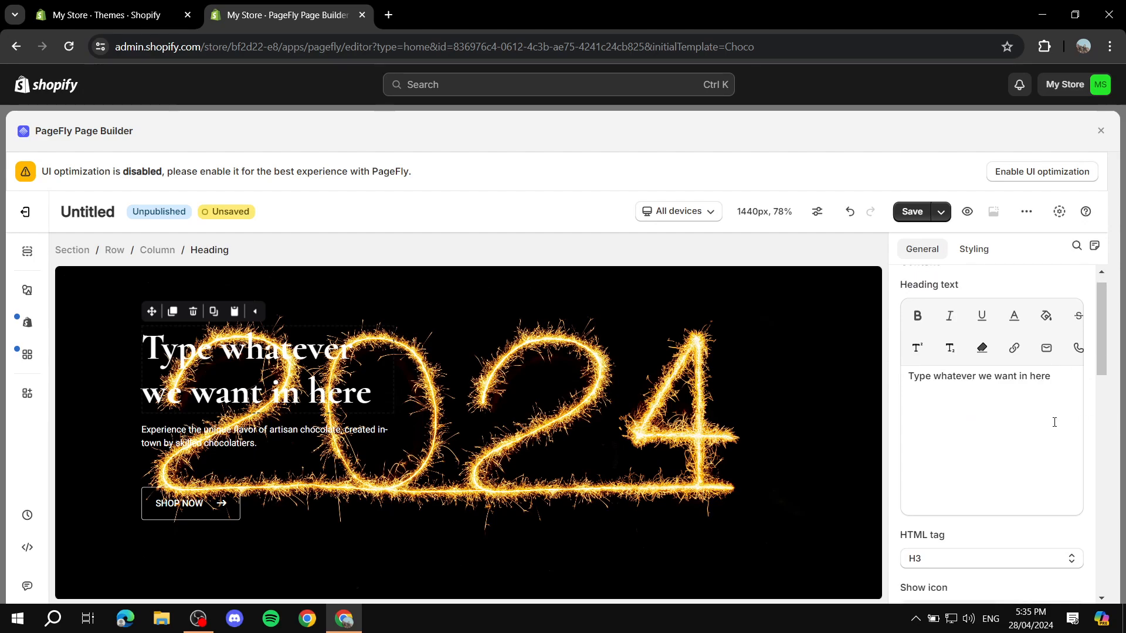
{"action": "scroll", "coordinate": [1034, 376], "scroll_direction": "down", "scroll_amount": 10}
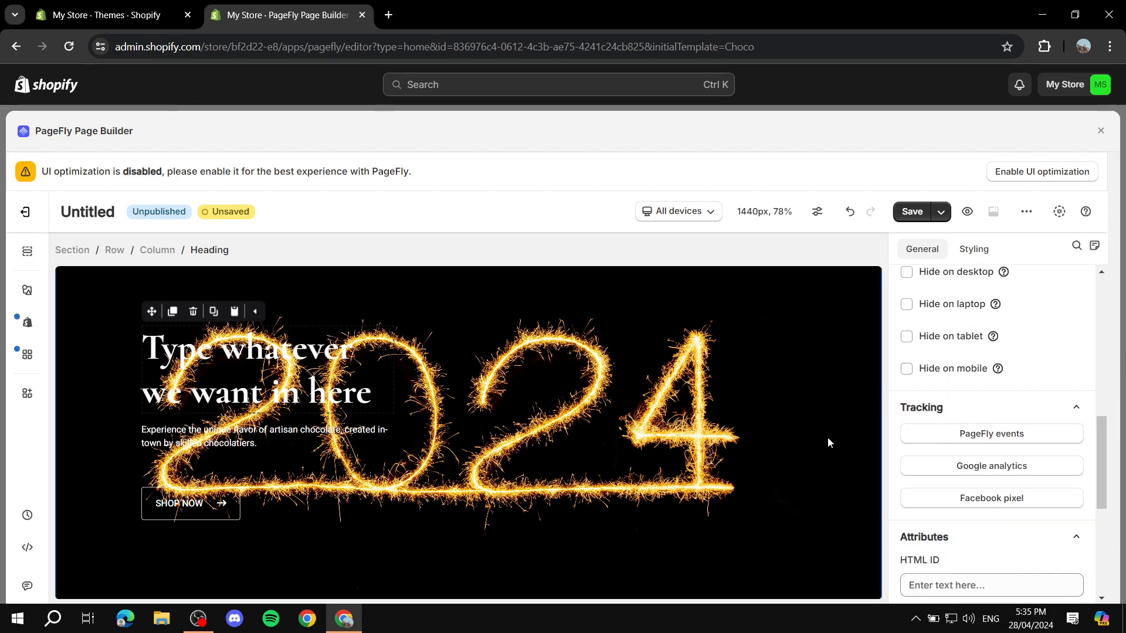
{"action": "scroll", "coordinate": [1002, 397], "scroll_direction": "up", "scroll_amount": 12}
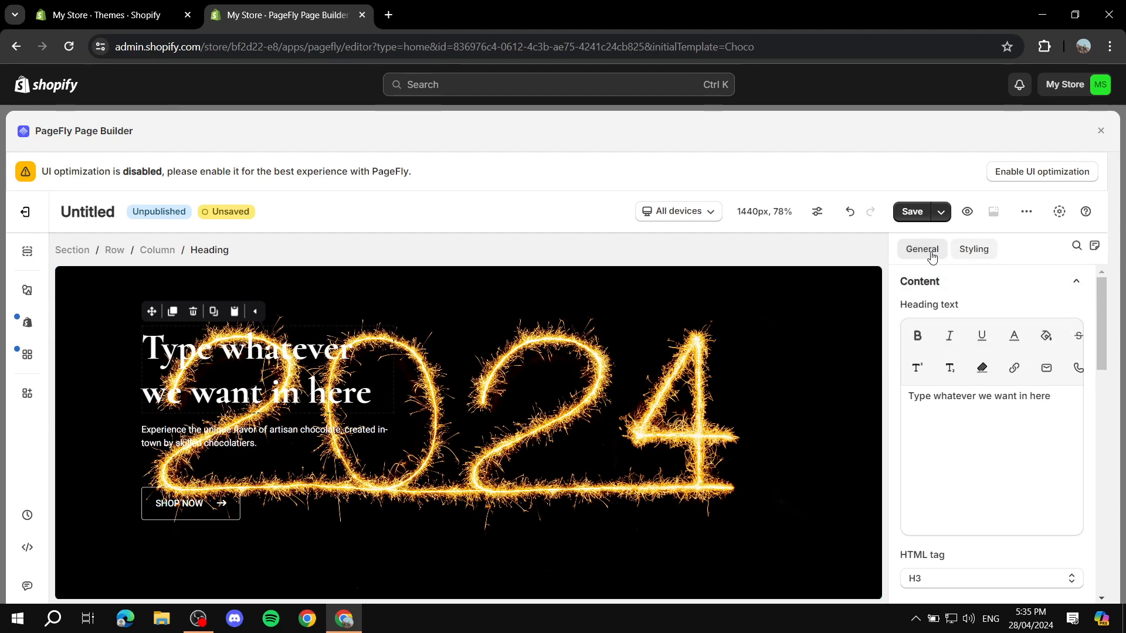
Set the hero heading's Content color to near-white rgb(234, 234, 234)
{"action": "left_click", "coordinate": [974, 249]}
{"action": "scroll", "coordinate": [1020, 302], "scroll_direction": "down", "scroll_amount": 3}
{"action": "scroll", "coordinate": [1021, 302], "scroll_direction": "up", "scroll_amount": 3}
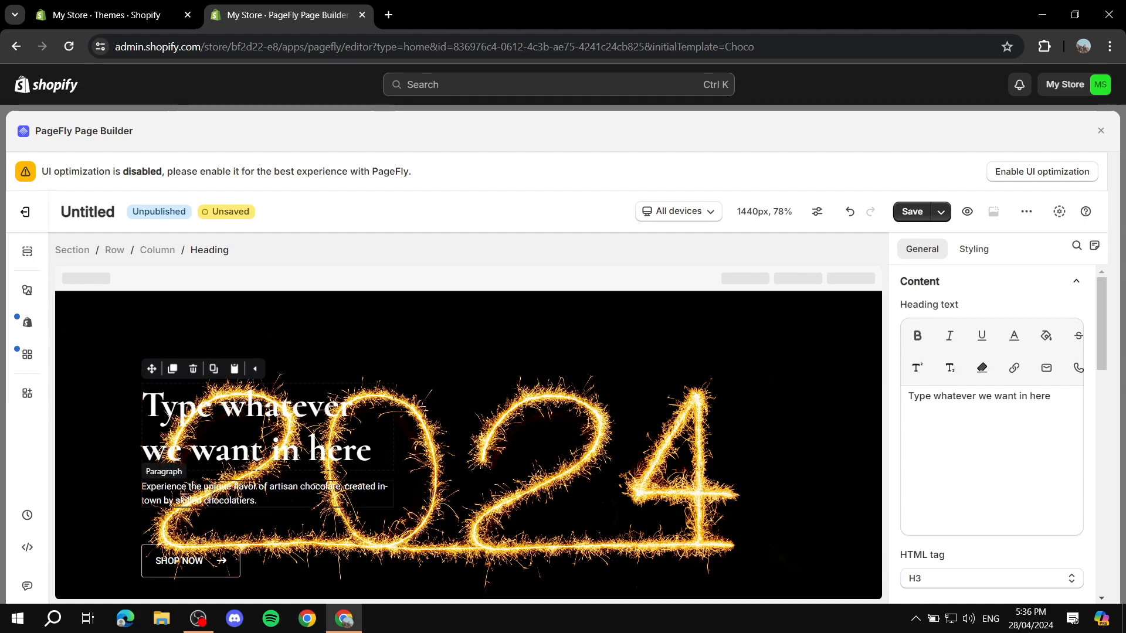
{"action": "left_click", "coordinate": [975, 252]}
{"action": "scroll", "coordinate": [961, 387], "scroll_direction": "down", "scroll_amount": 1}
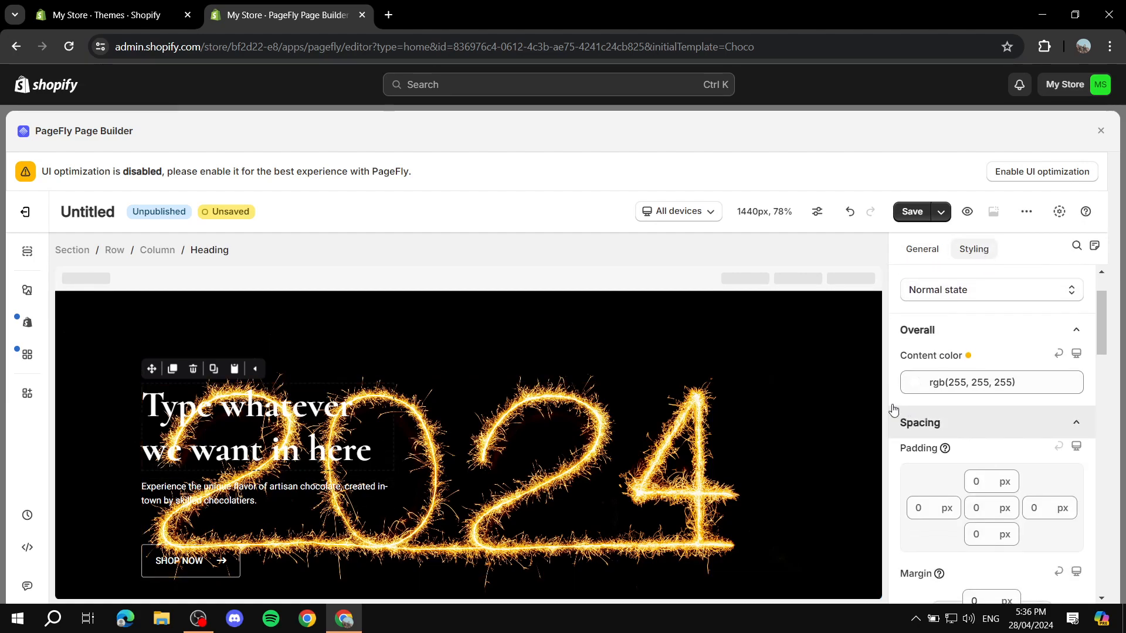
{"action": "left_click", "coordinate": [910, 388]}
{"action": "left_click_drag", "start_coordinate": [996, 214], "coordinate": [987, 238]}
{"action": "left_click_drag", "start_coordinate": [1073, 187], "coordinate": [1067, 256]}
{"action": "left_click_drag", "start_coordinate": [990, 238], "coordinate": [782, 186]}
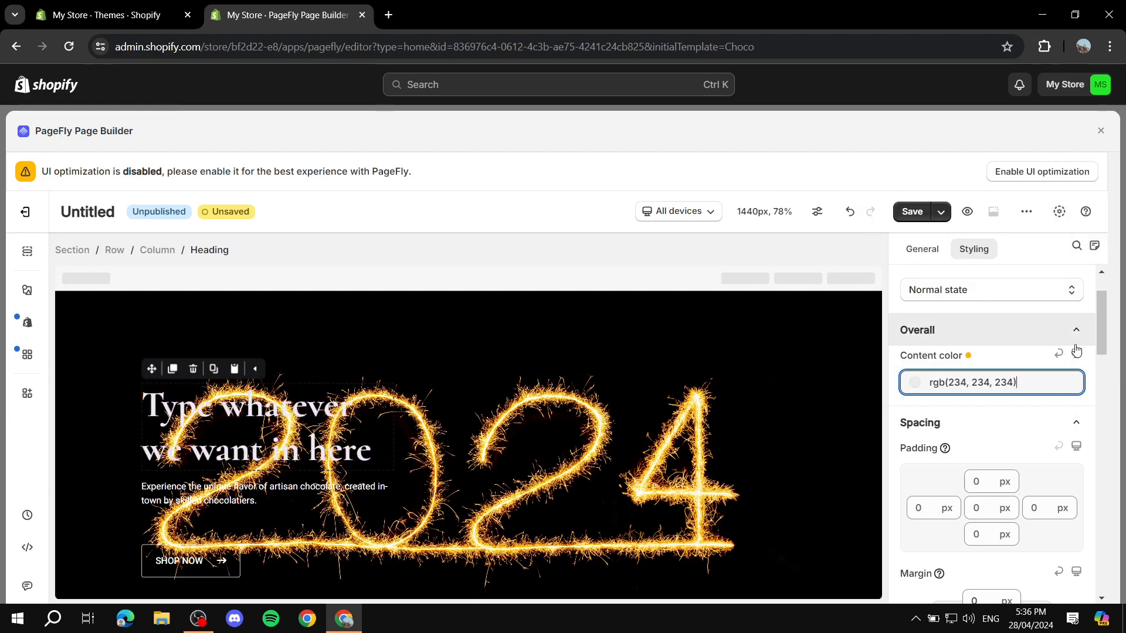
{"action": "scroll", "coordinate": [641, 460], "scroll_direction": "down", "scroll_amount": 2}
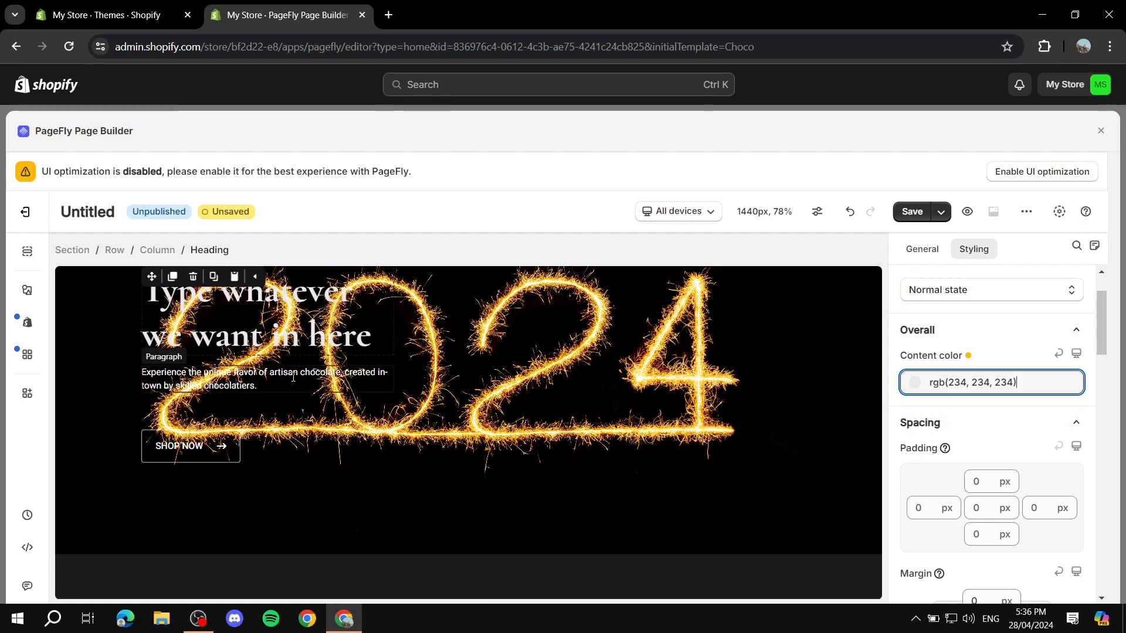
{"action": "left_click", "coordinate": [271, 377]}
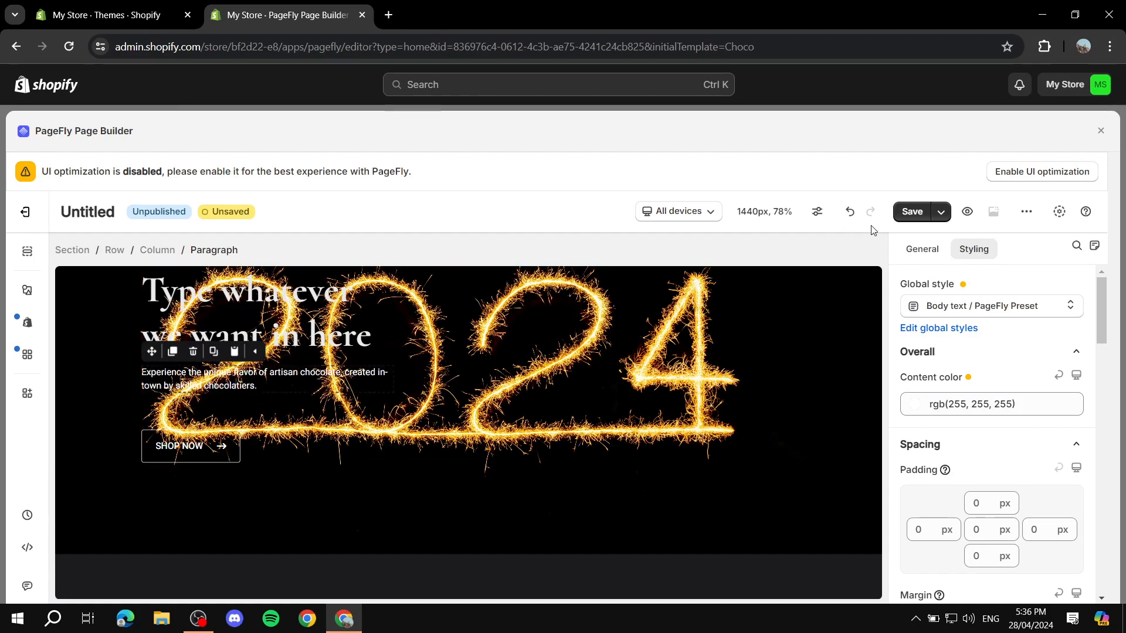
{"action": "scroll", "coordinate": [378, 451], "scroll_direction": "down", "scroll_amount": 5}
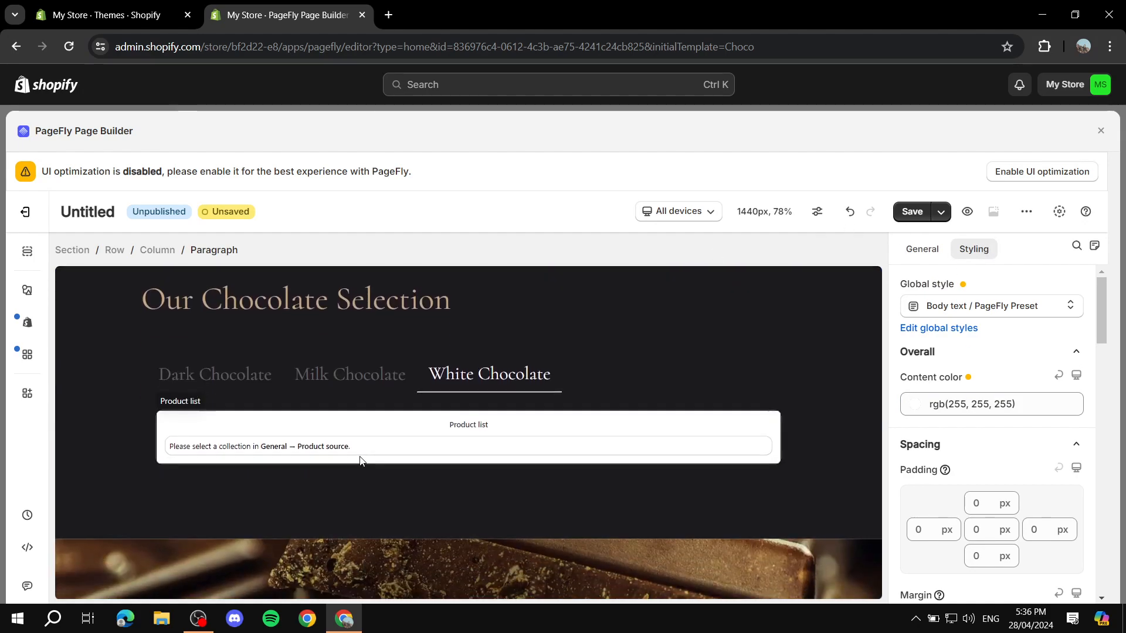
{"action": "left_click", "coordinate": [561, 353]}
{"action": "left_click", "coordinate": [604, 437]}
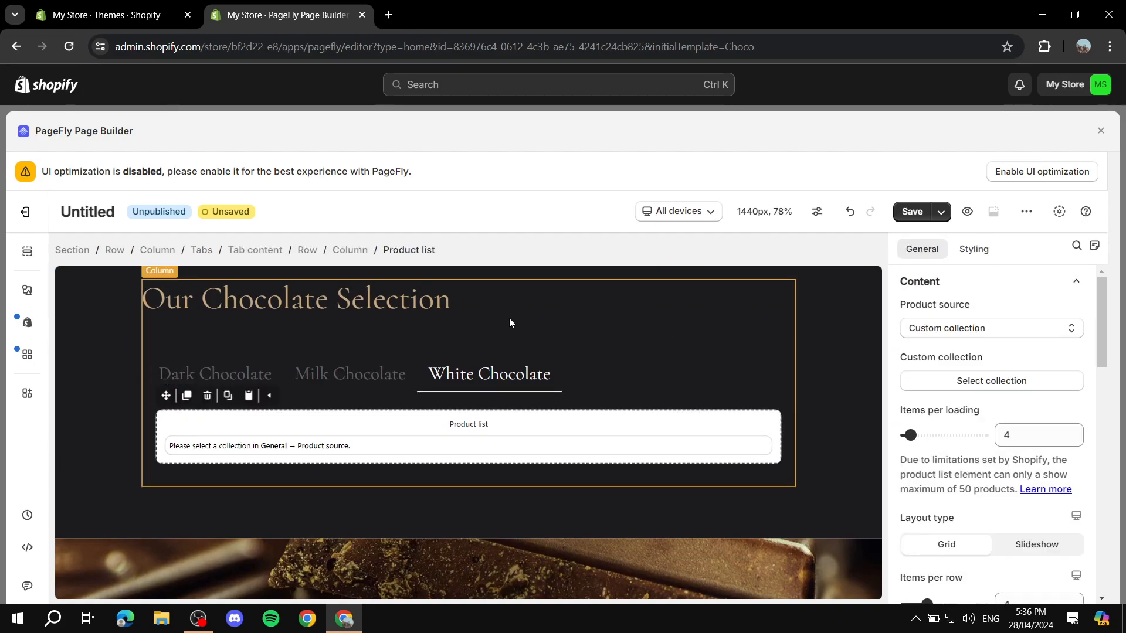
{"action": "left_click", "coordinate": [592, 323]}
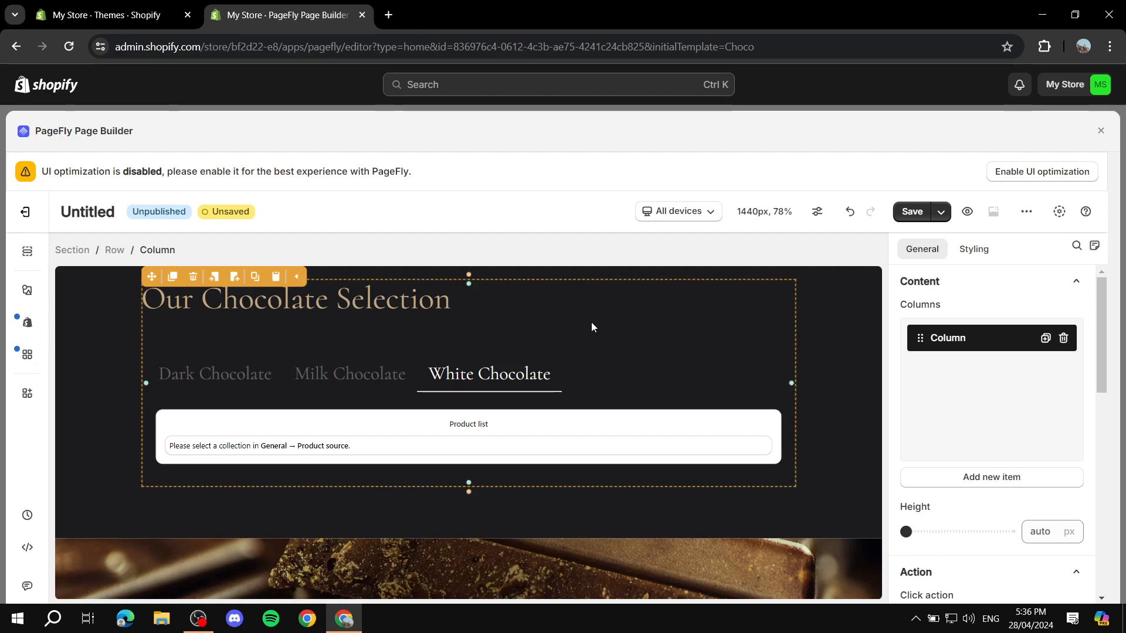
{"action": "left_click", "coordinate": [533, 530]}
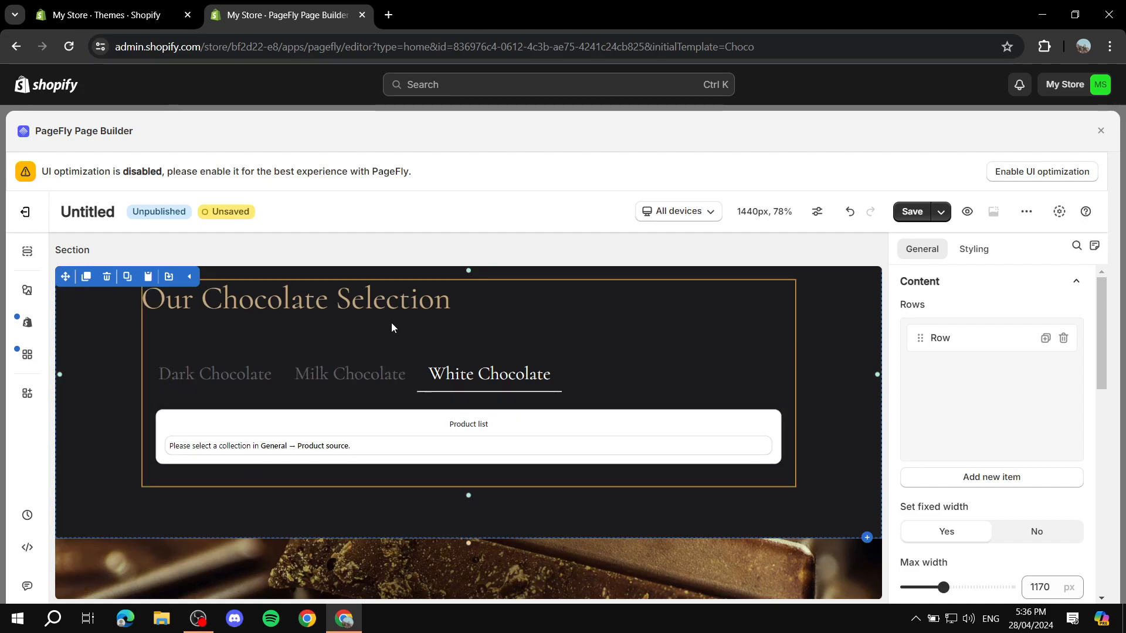
Add a 1/2 column layout row below the Product list in Our Chocolate Selection
{"action": "left_click", "coordinate": [25, 253]}
{"action": "scroll", "coordinate": [131, 352], "scroll_direction": "down", "scroll_amount": 3}
{"action": "scroll", "coordinate": [106, 521], "scroll_direction": "up", "scroll_amount": 10}
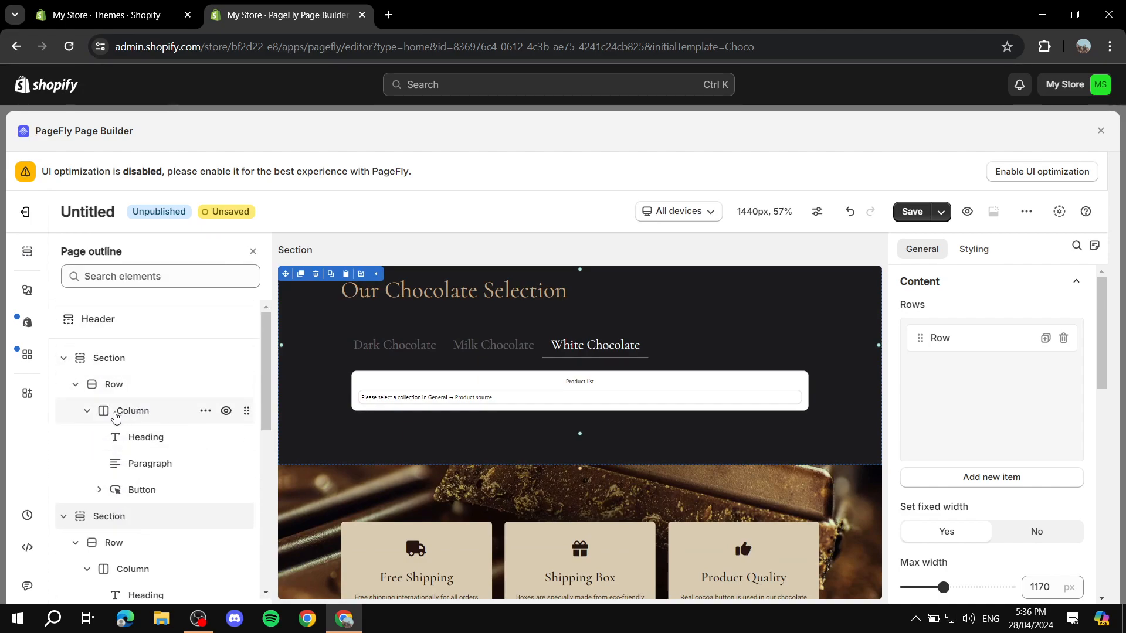
{"action": "left_click", "coordinate": [28, 291]}
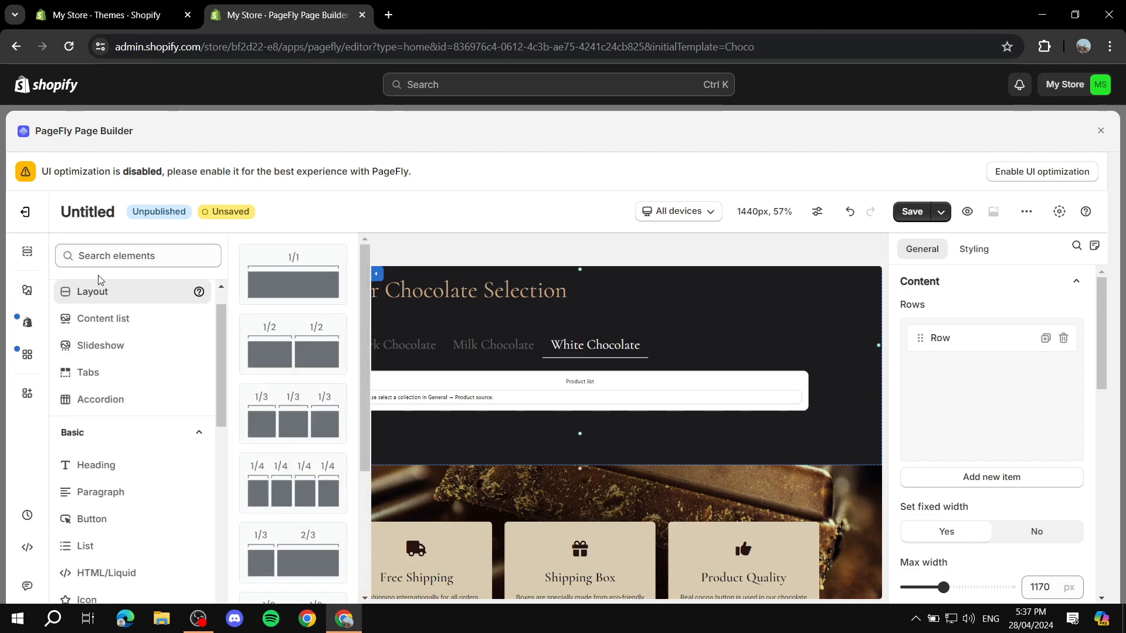
{"action": "left_click_drag", "start_coordinate": [289, 353], "coordinate": [498, 449]}
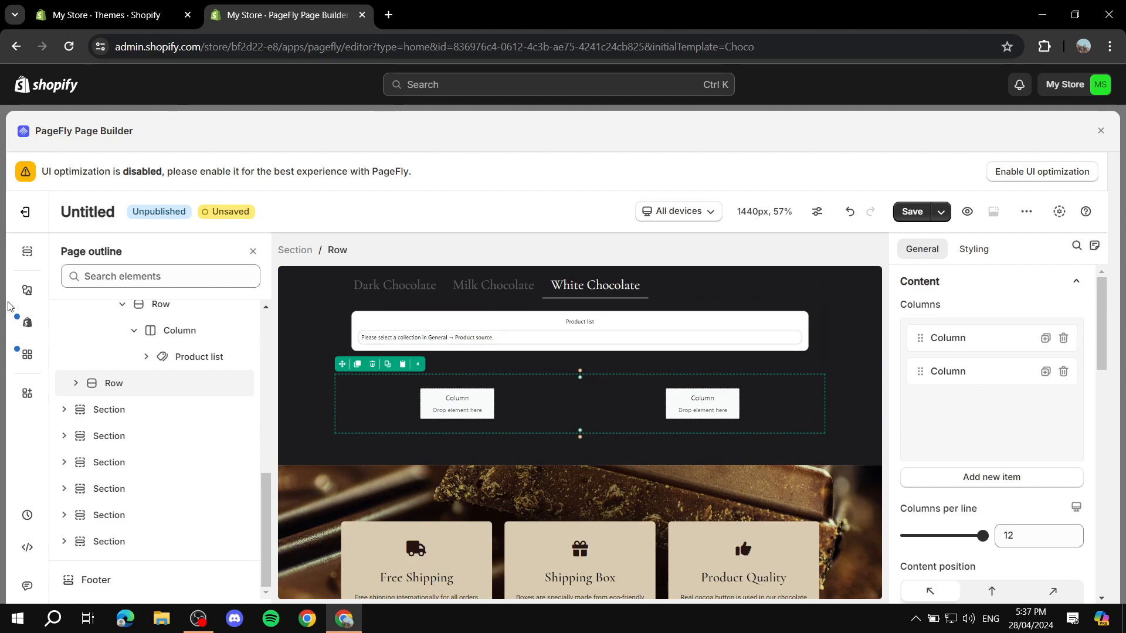
Place an Image element in the new row's left column
{"action": "left_click", "coordinate": [27, 290]}
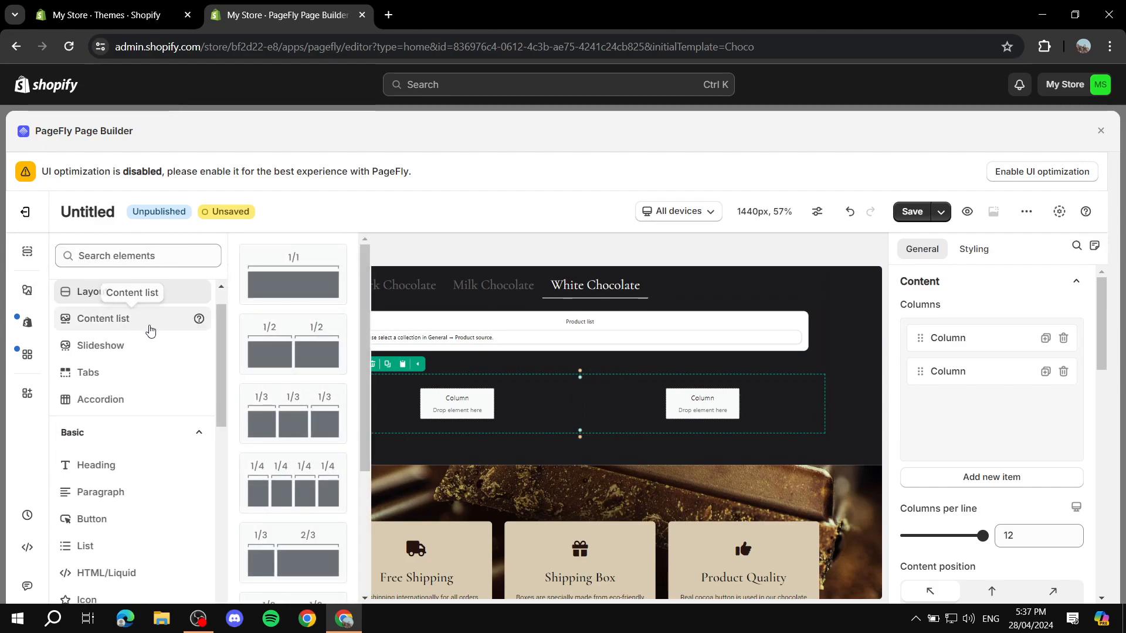
{"action": "scroll", "coordinate": [146, 344], "scroll_direction": "down", "scroll_amount": 5}
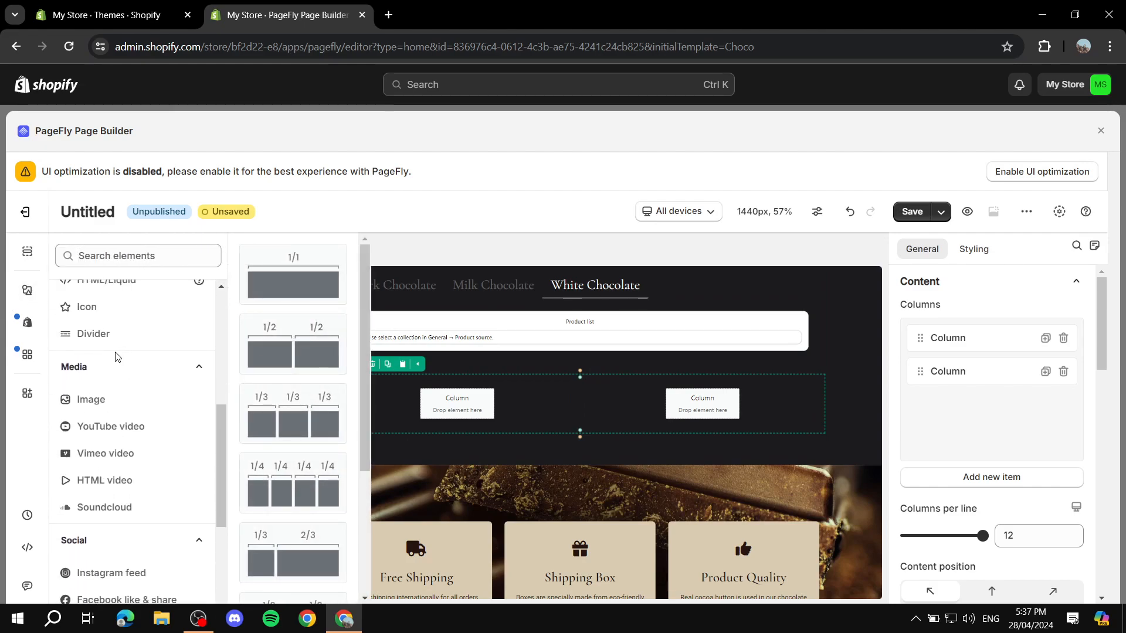
{"action": "left_click", "coordinate": [96, 399]}
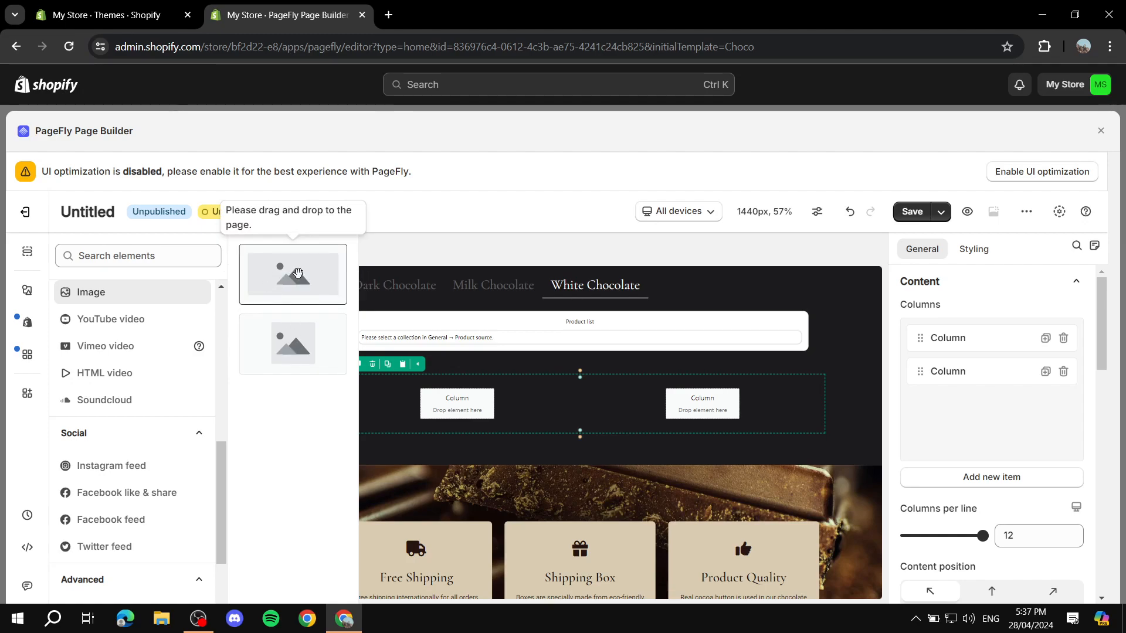
{"action": "left_click_drag", "start_coordinate": [292, 277], "coordinate": [416, 388]}
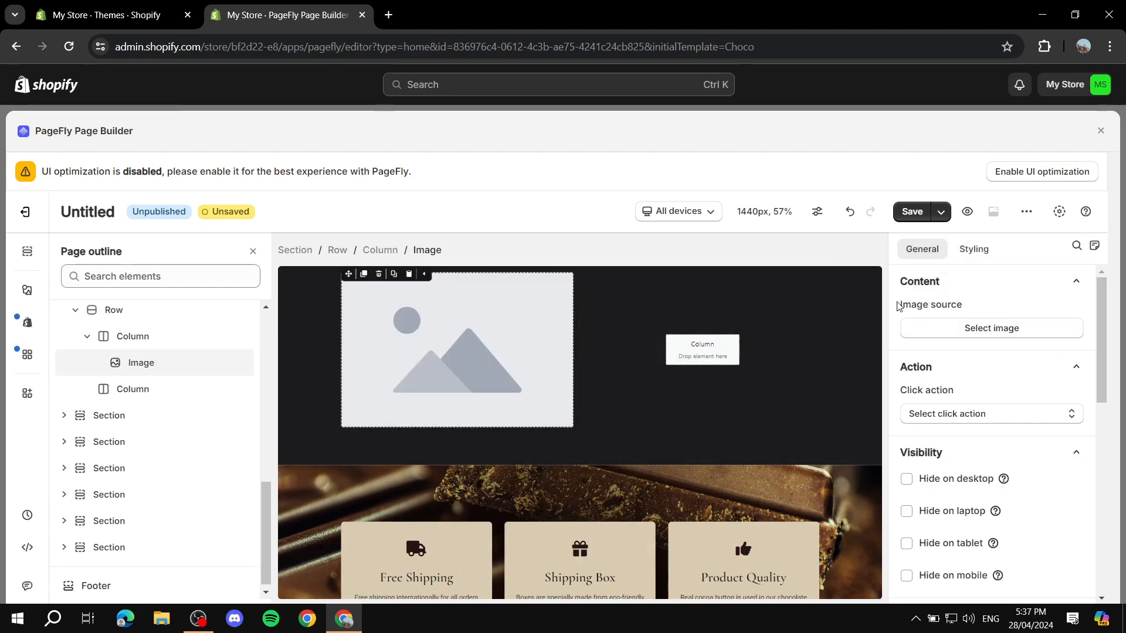
Set the image to the autumn-trees-hillside picture from the image library
{"action": "left_click", "coordinate": [1004, 328]}
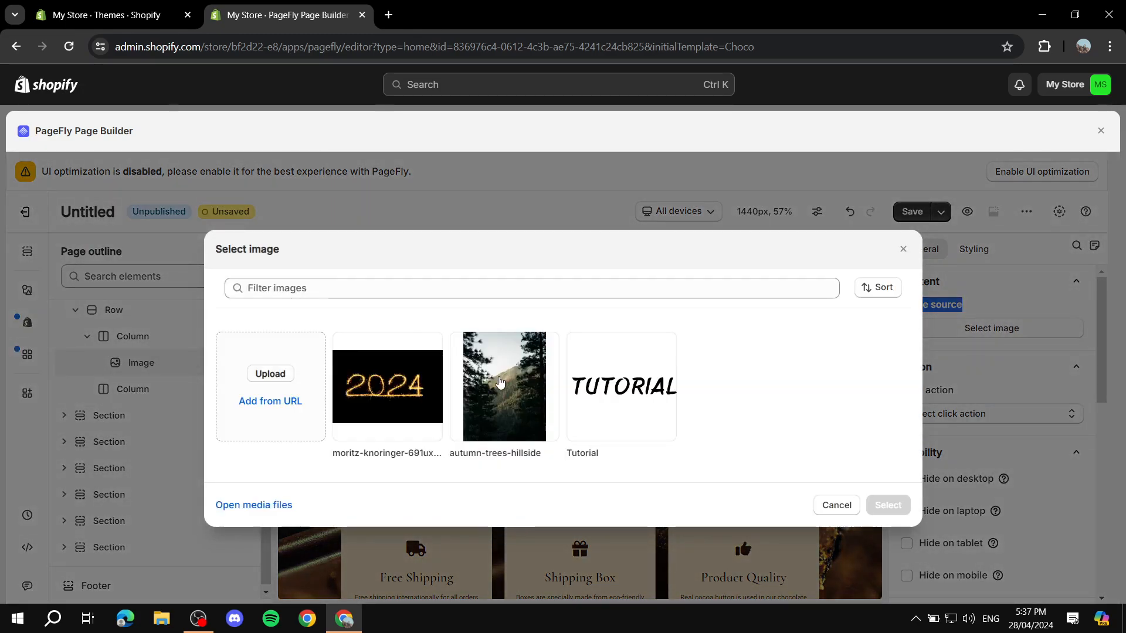
{"action": "left_click", "coordinate": [658, 388]}
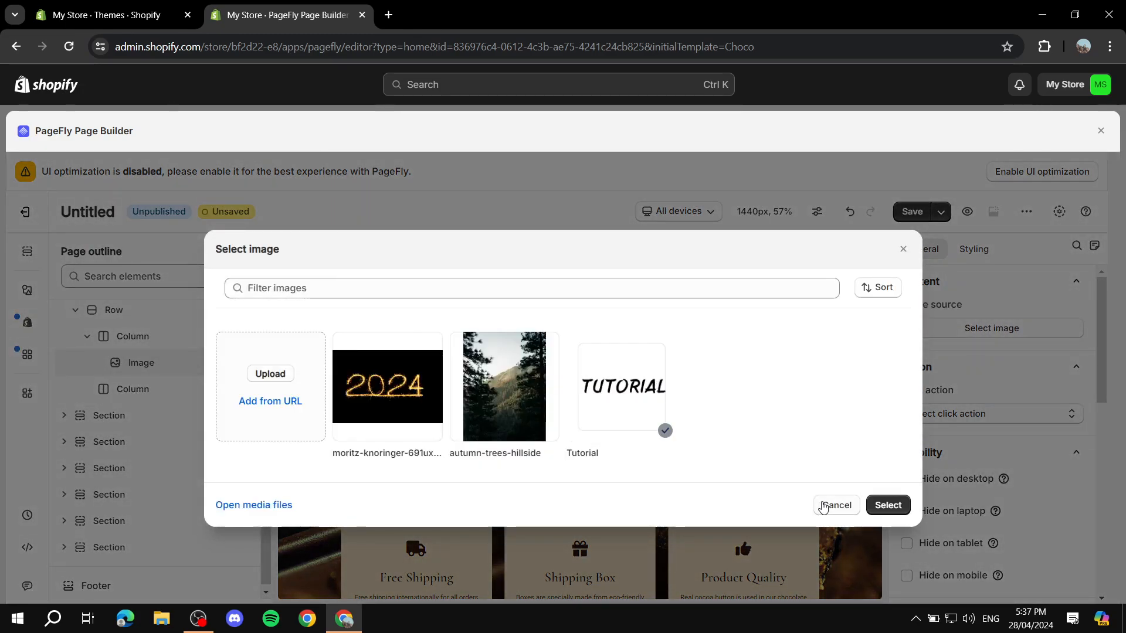
{"action": "left_click", "coordinate": [490, 385]}
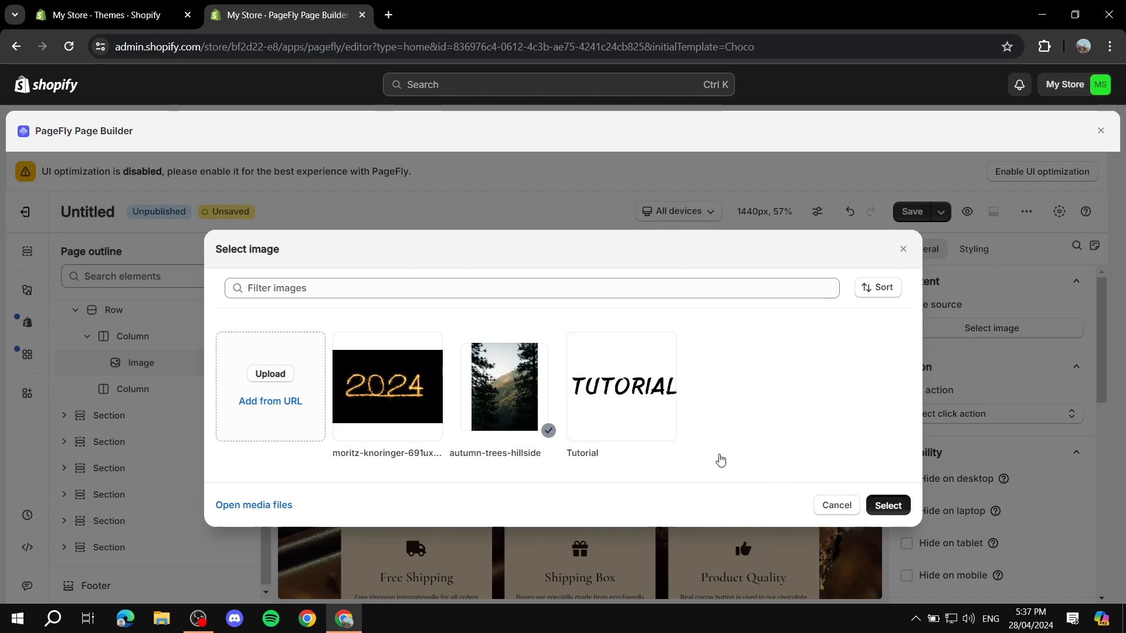
{"action": "left_click", "coordinate": [887, 505]}
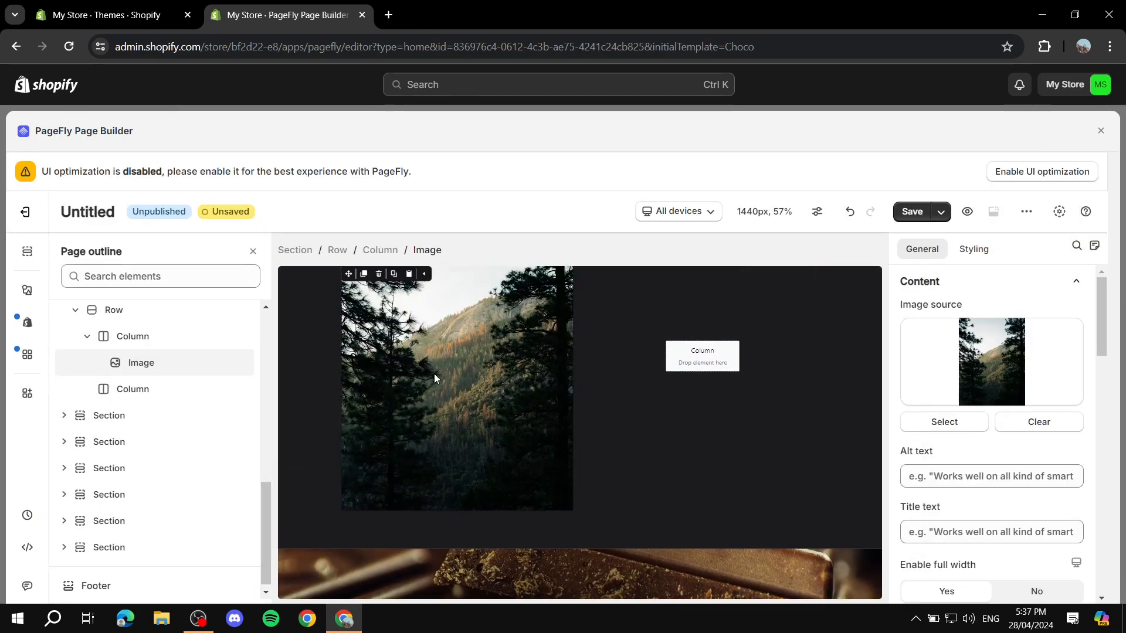
Drop a Heading element into the right column and clear its default text
{"action": "scroll", "coordinate": [181, 419], "scroll_direction": "up", "scroll_amount": 6}
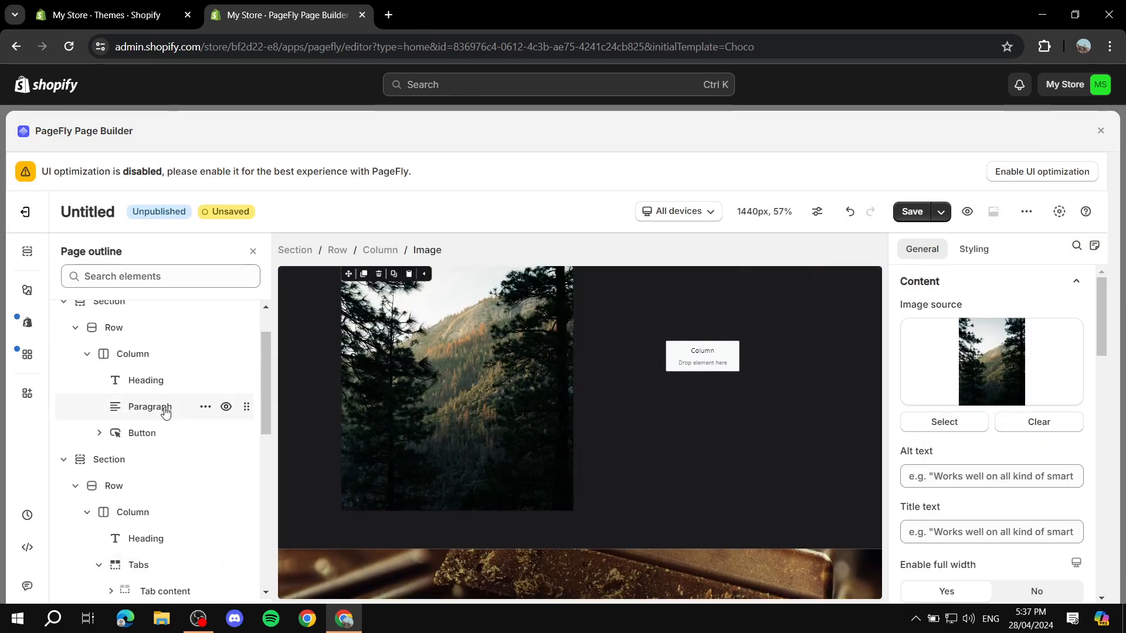
{"action": "left_click", "coordinate": [26, 291]}
{"action": "scroll", "coordinate": [108, 350], "scroll_direction": "up", "scroll_amount": 5}
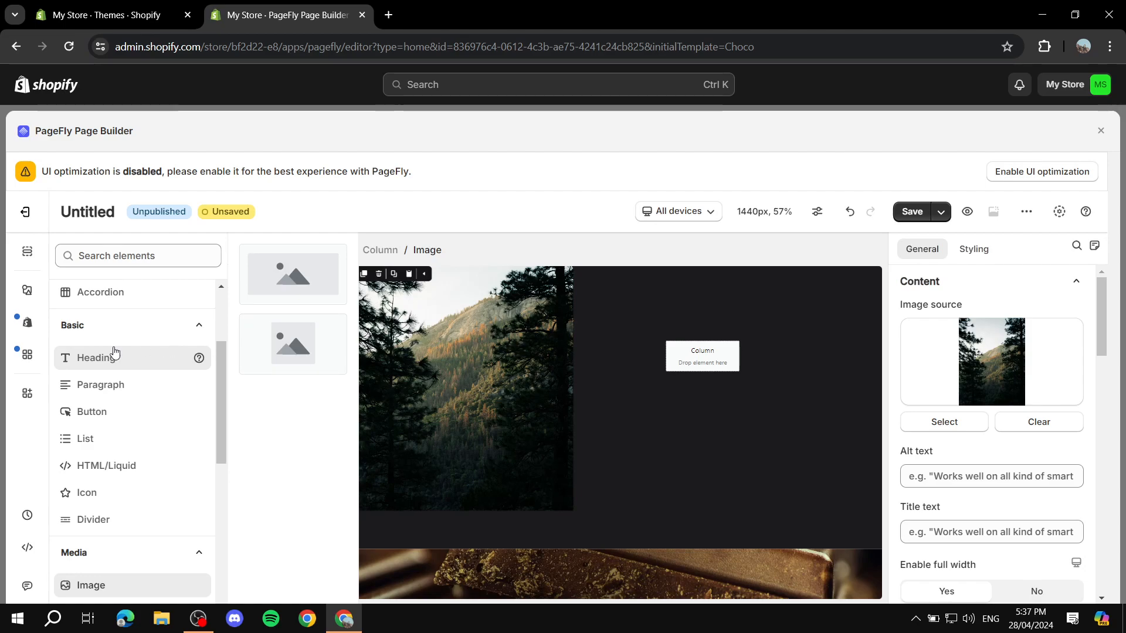
{"action": "scroll", "coordinate": [114, 352], "scroll_direction": "down", "scroll_amount": 2}
{"action": "scroll", "coordinate": [90, 357], "scroll_direction": "up", "scroll_amount": 3}
{"action": "scroll", "coordinate": [96, 388], "scroll_direction": "down", "scroll_amount": 2}
{"action": "left_click_drag", "start_coordinate": [292, 271], "coordinate": [619, 465]}
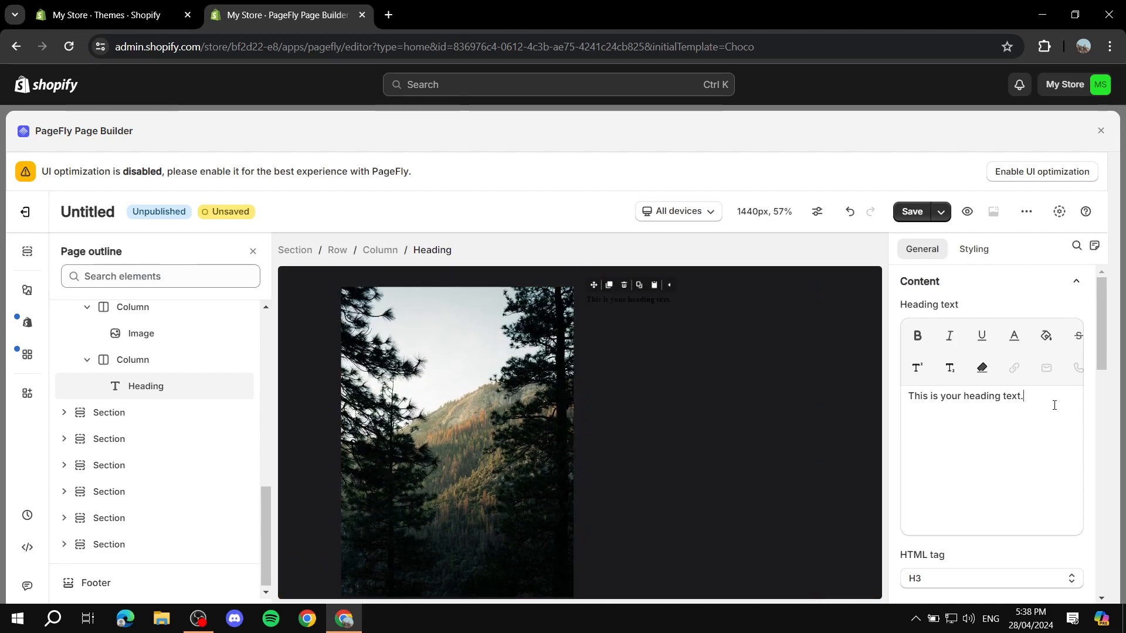
{"action": "triple_click", "coordinate": [996, 392]}
{"action": "key", "text": "BackSpace"}
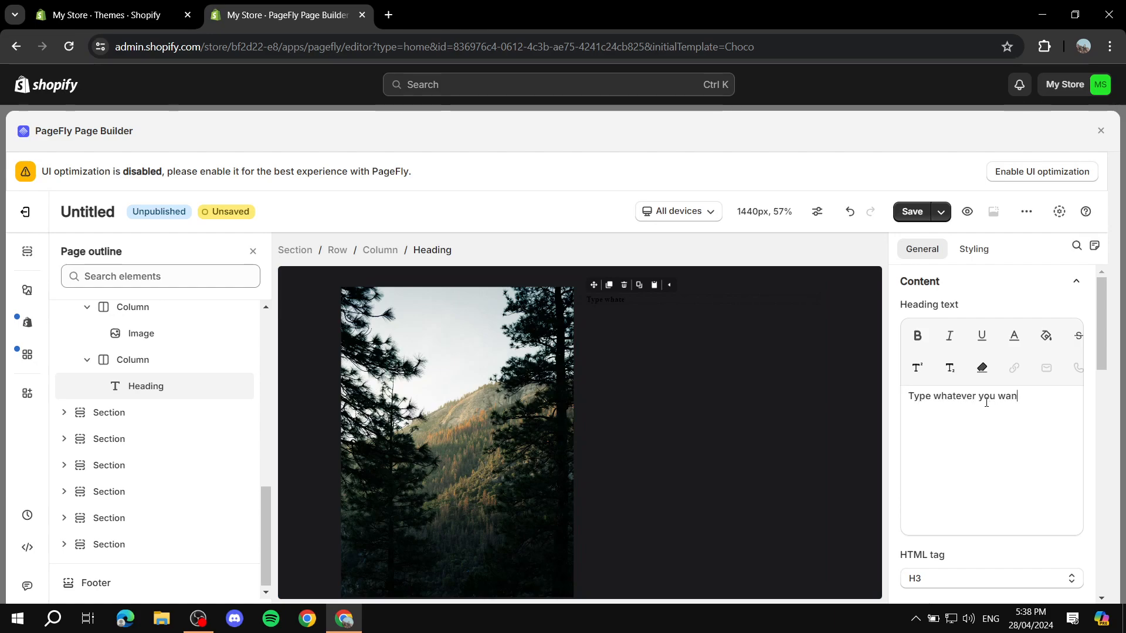
Set the forest-row heading's Content color to white
{"action": "left_click", "coordinate": [1014, 249]}
{"action": "left_click", "coordinate": [915, 382]}
{"action": "left_click", "coordinate": [889, 204]}
{"action": "left_click_drag", "start_coordinate": [890, 205], "coordinate": [872, 161]}
{"action": "left_click", "coordinate": [817, 404]}
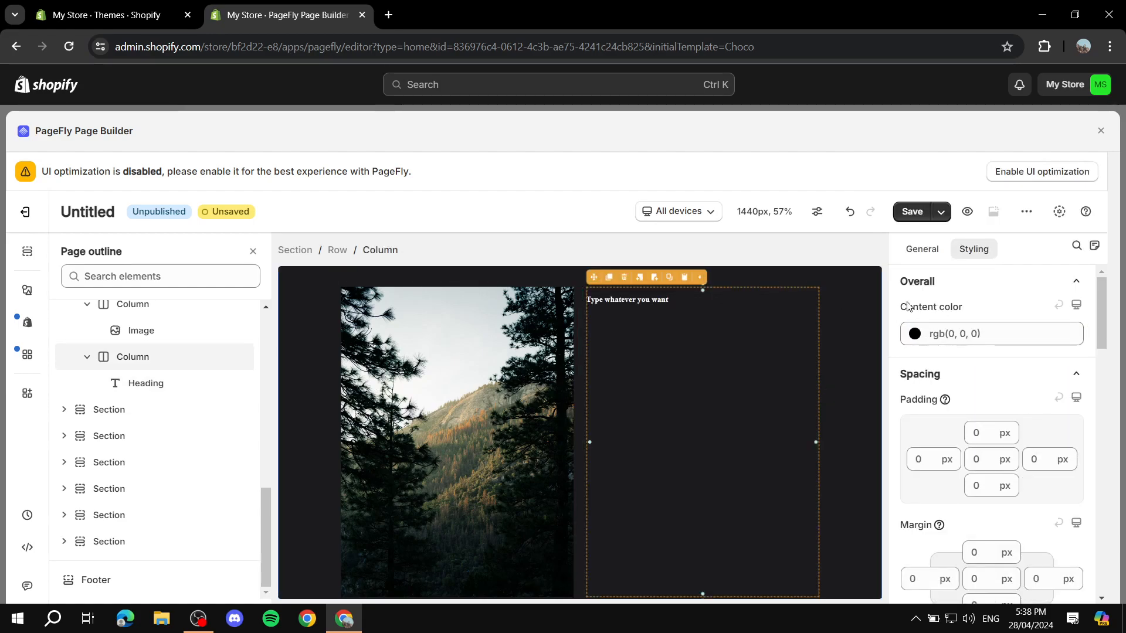
Enlarge the heading to 100 px and centre-align it
{"action": "scroll", "coordinate": [1006, 415], "scroll_direction": "down", "scroll_amount": 7}
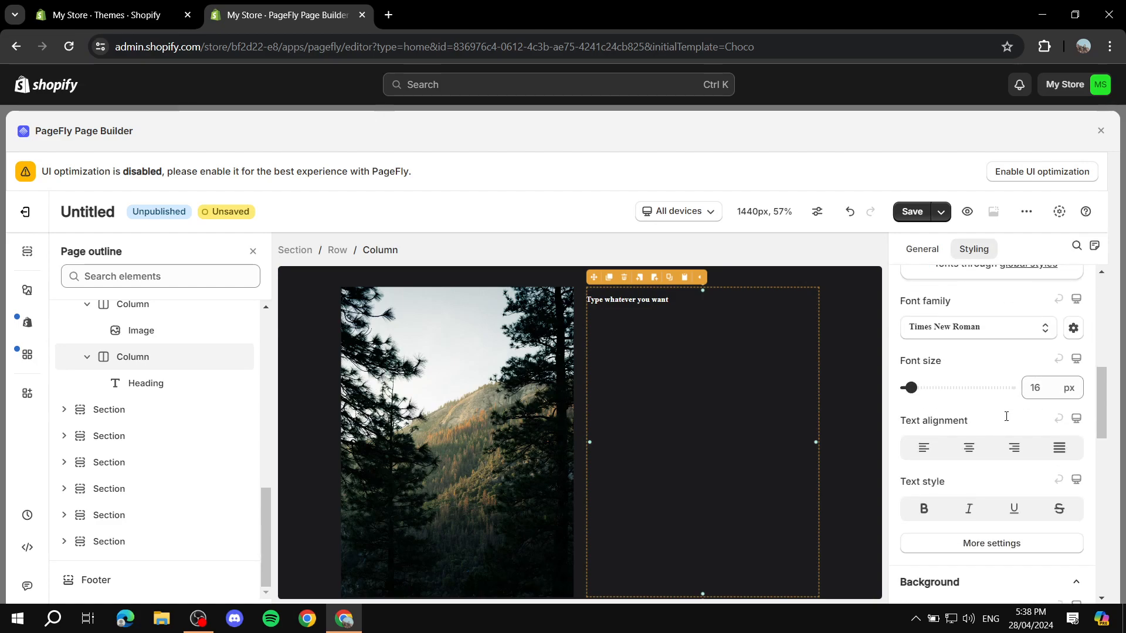
{"action": "left_click_drag", "start_coordinate": [937, 382], "coordinate": [968, 381]}
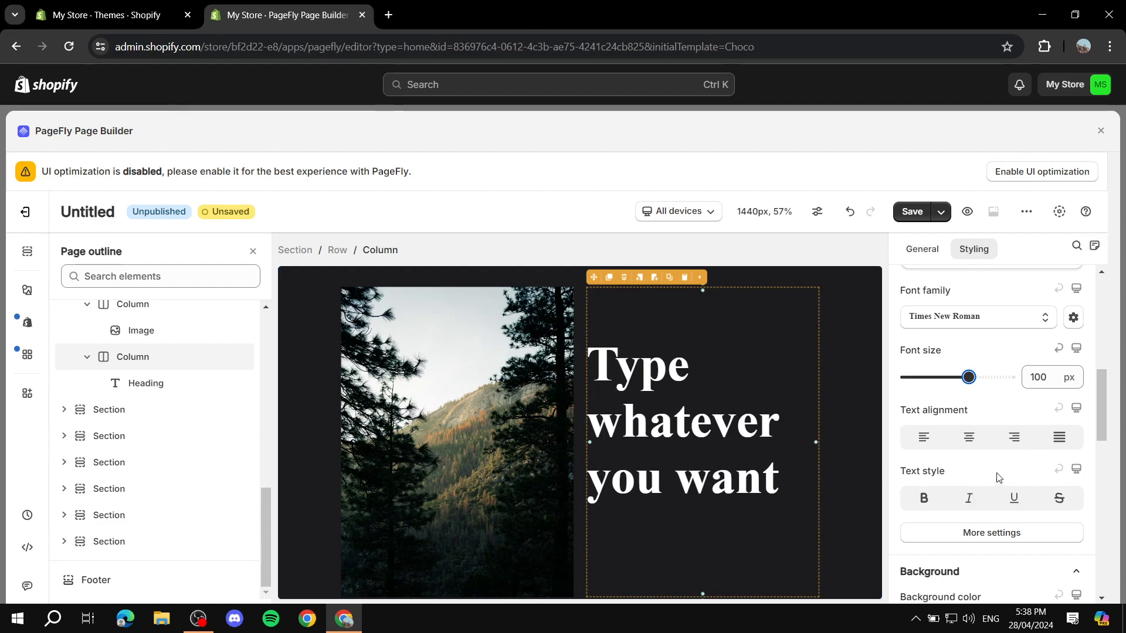
{"action": "left_click", "coordinate": [967, 437]}
{"action": "scroll", "coordinate": [800, 440], "scroll_direction": "down", "scroll_amount": 1}
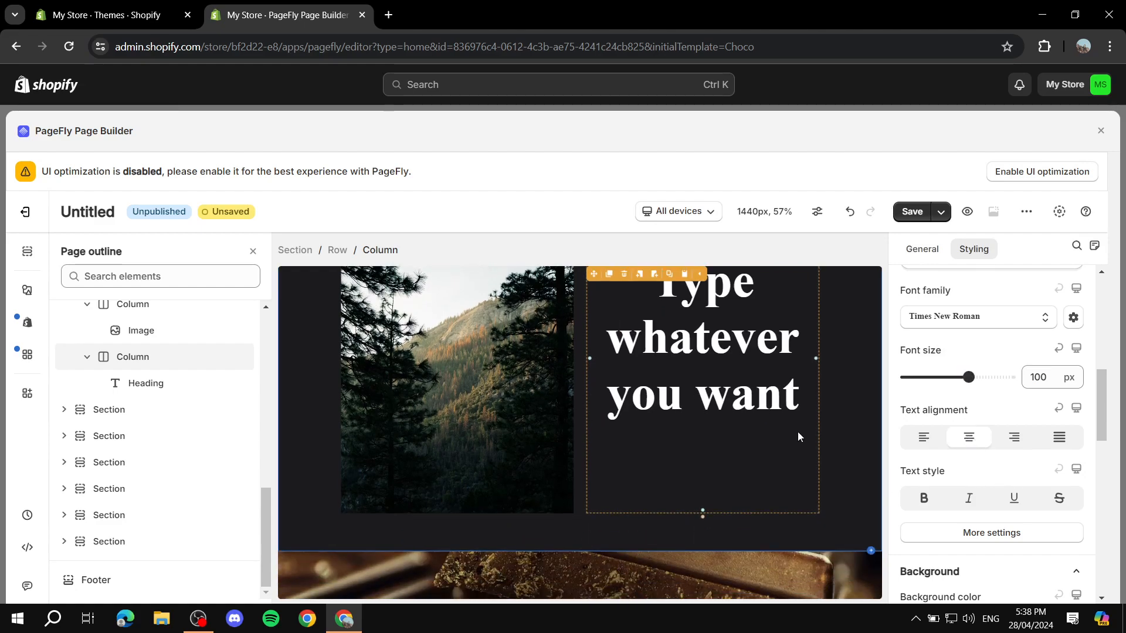
Select the whole Our Chocolate Selection section to review the new row
{"action": "left_click", "coordinate": [830, 445]}
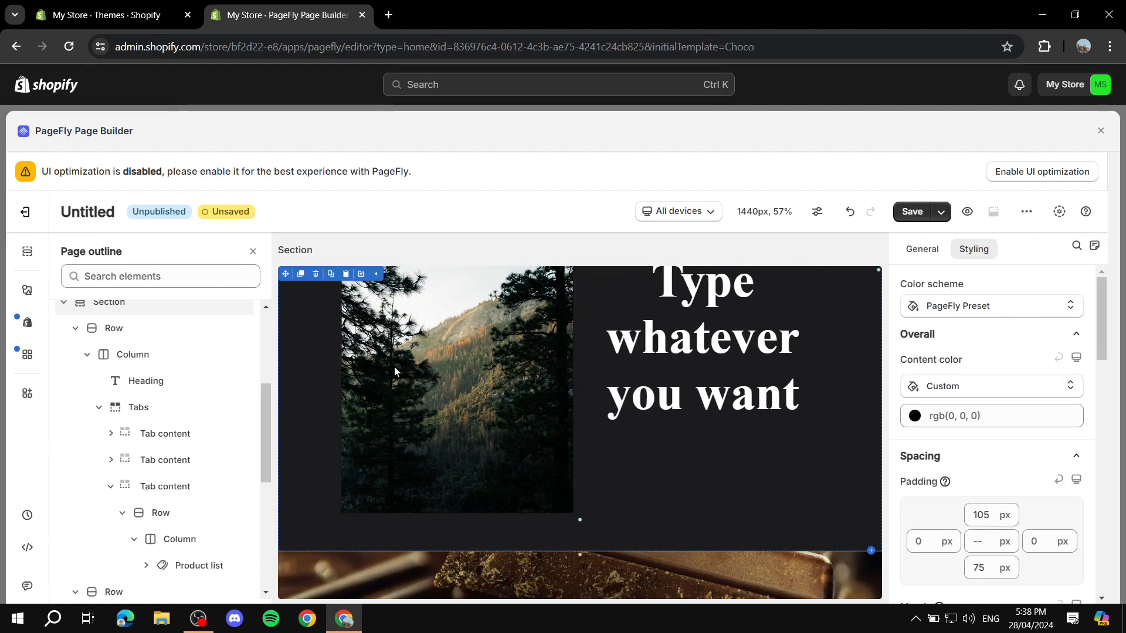
{"action": "scroll", "coordinate": [381, 388], "scroll_direction": "down", "scroll_amount": 2}
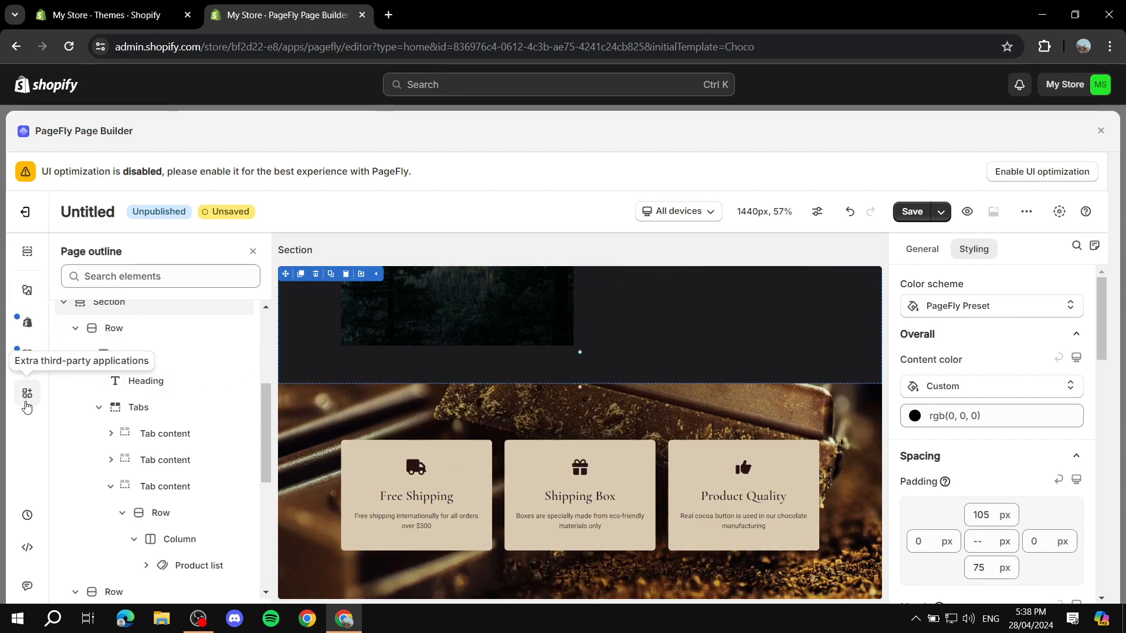
{"action": "scroll", "coordinate": [168, 373], "scroll_direction": "down", "scroll_amount": 5}
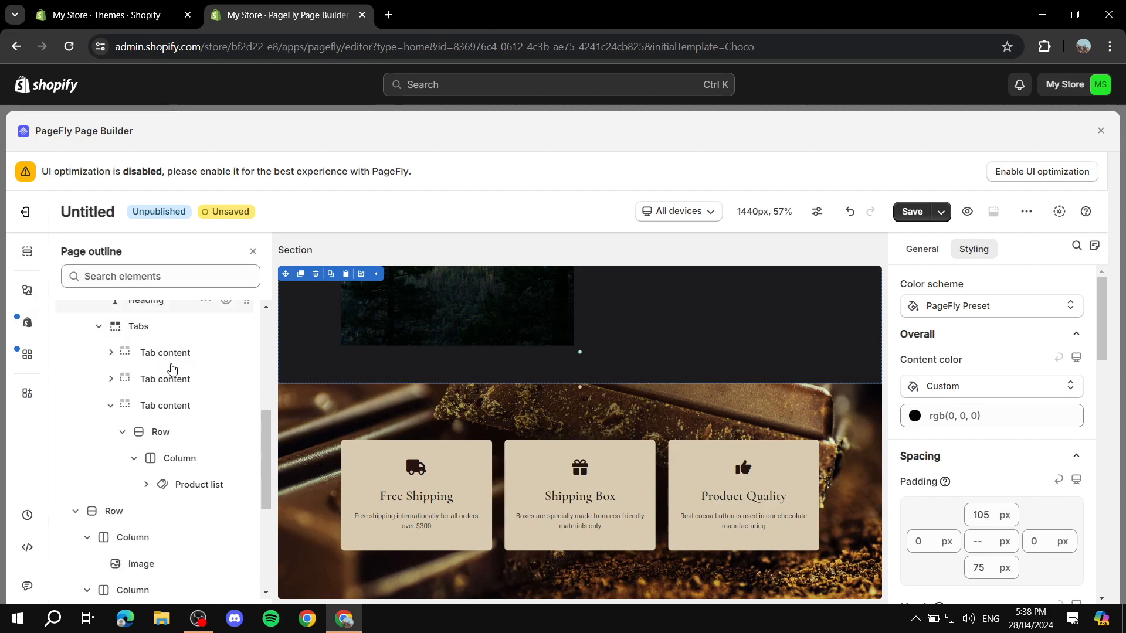
{"action": "scroll", "coordinate": [167, 373], "scroll_direction": "up", "scroll_amount": 6}
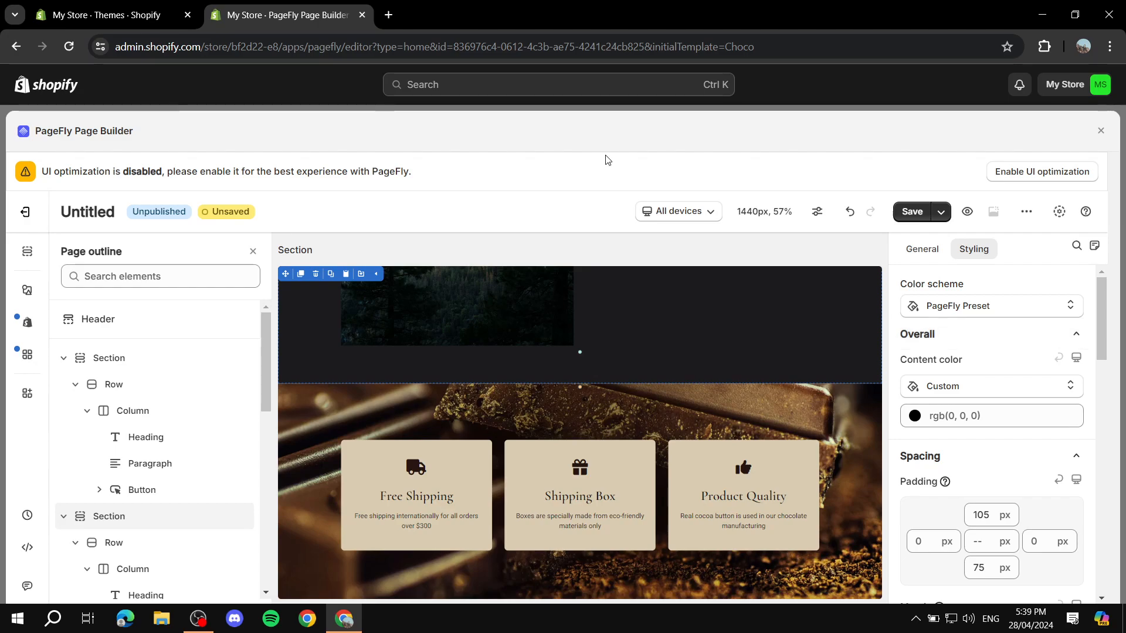
{"action": "scroll", "coordinate": [633, 357], "scroll_direction": "up", "scroll_amount": 10}
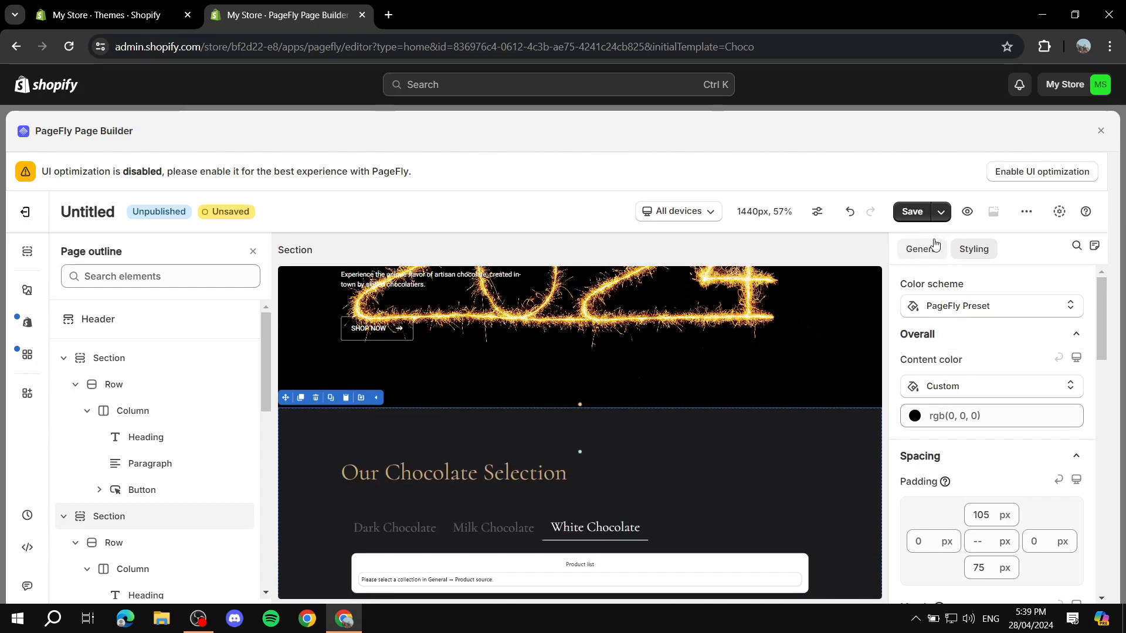
Rename the Untitled page to 'Home Pagefly' and confirm saving it
{"action": "left_click", "coordinate": [913, 212]}
{"action": "left_click", "coordinate": [495, 385]}
{"action": "key", "text": "ctrl+a"}
{"action": "type", "text": "Ho"}
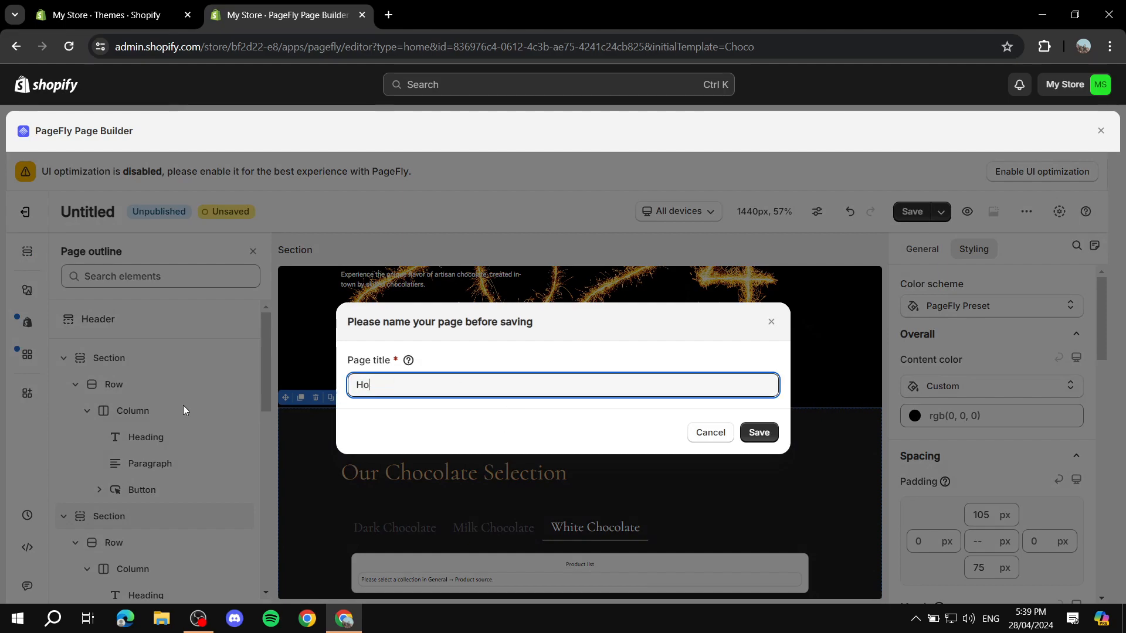
{"action": "type", "text": "me Pagefly"}
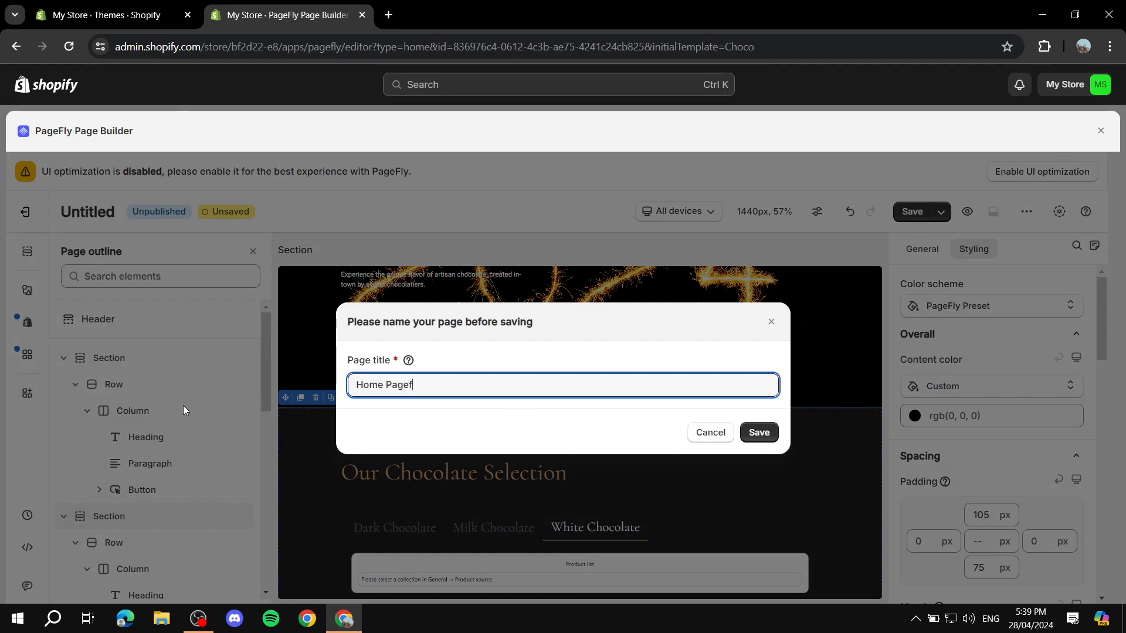
{"action": "left_click", "coordinate": [759, 433]}
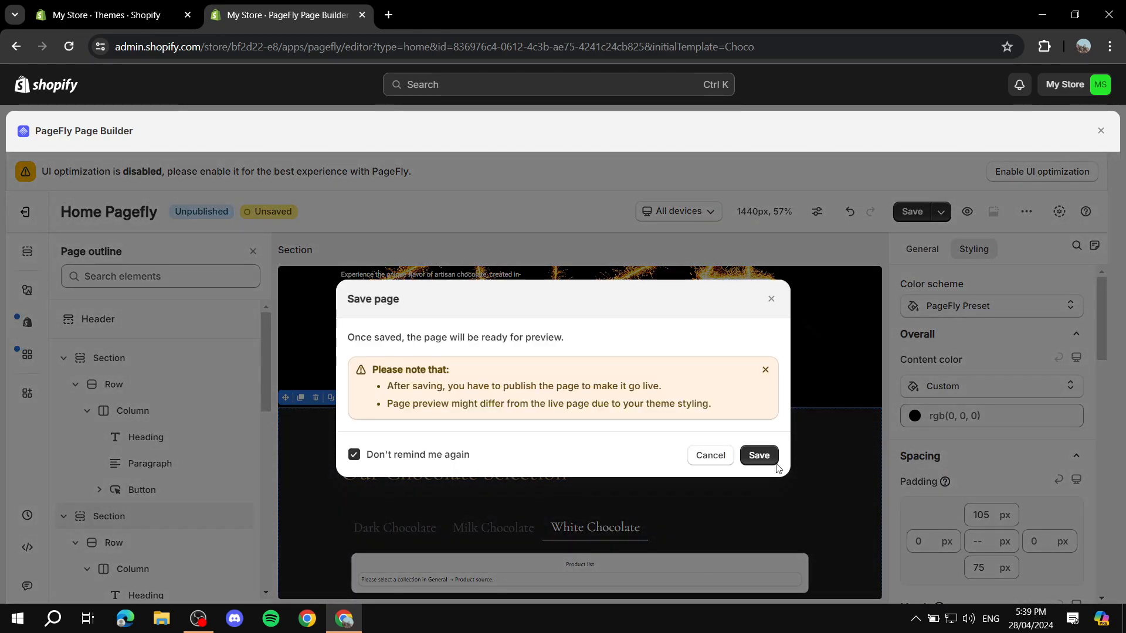
{"action": "left_click", "coordinate": [759, 456]}
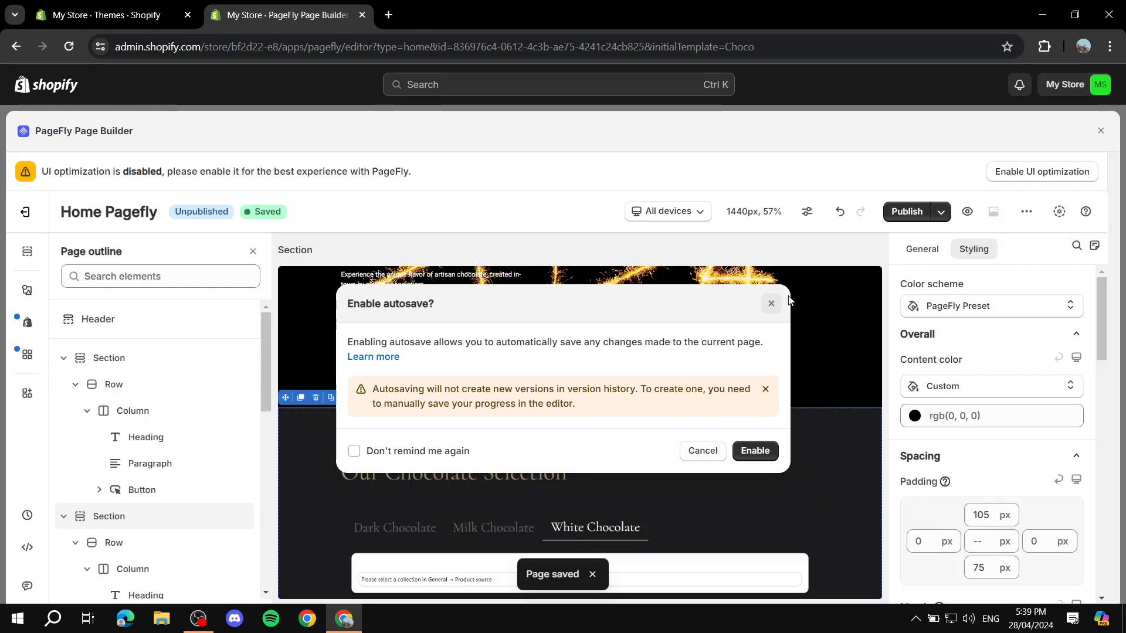
Publish Home Pagefly, confirming it replaces the current home page
{"action": "left_click", "coordinate": [771, 303]}
{"action": "left_click", "coordinate": [896, 211]}
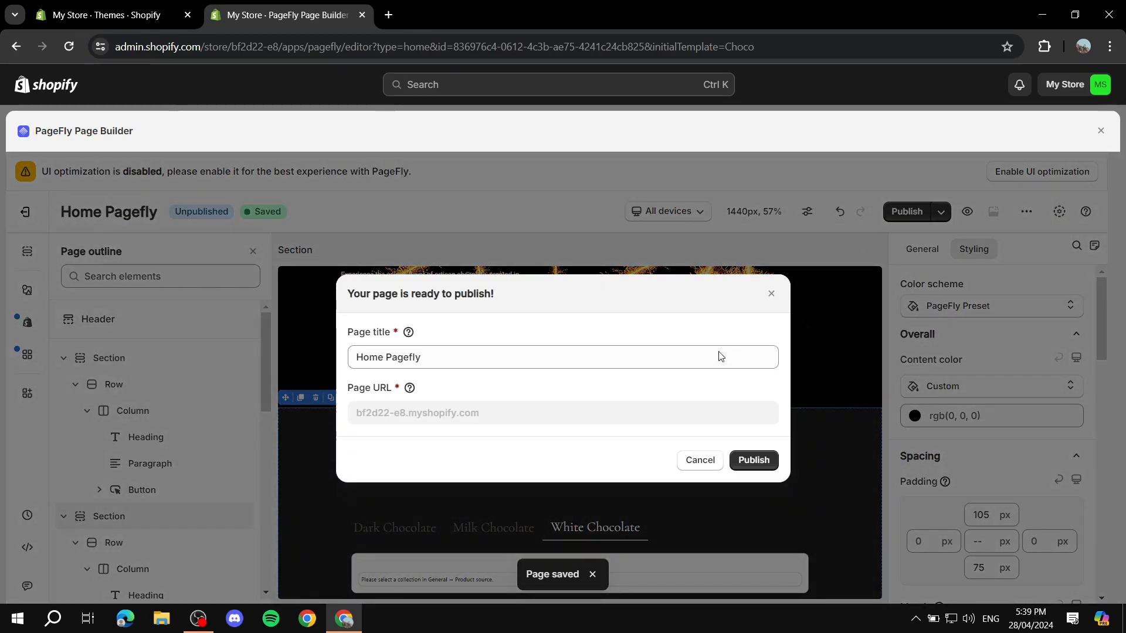
{"action": "left_click", "coordinate": [734, 460]}
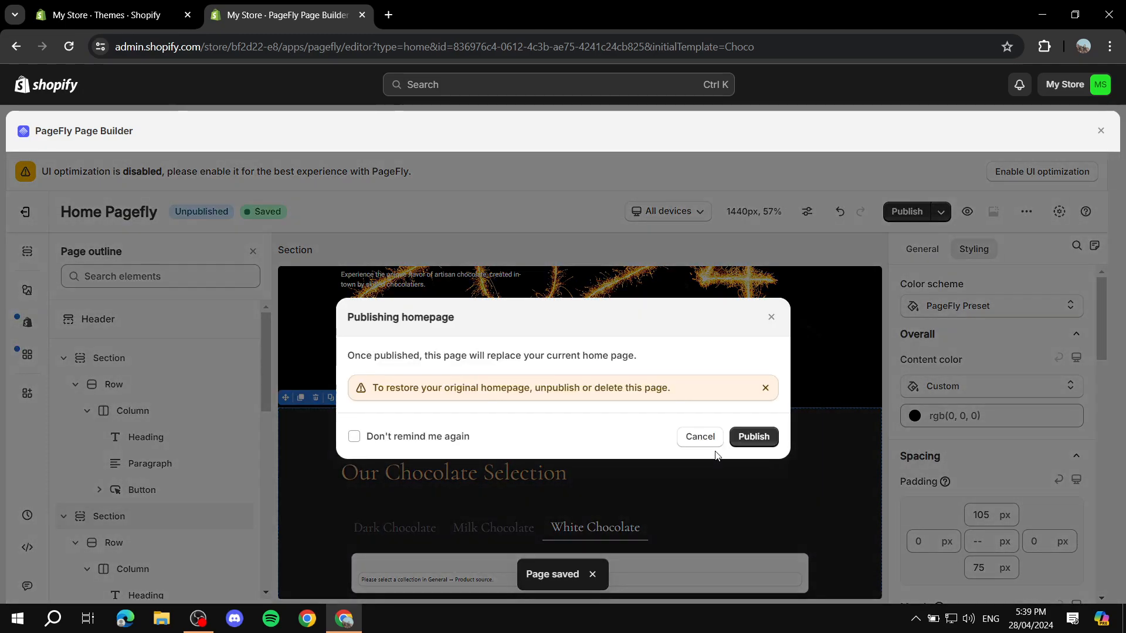
{"action": "left_click", "coordinate": [751, 435]}
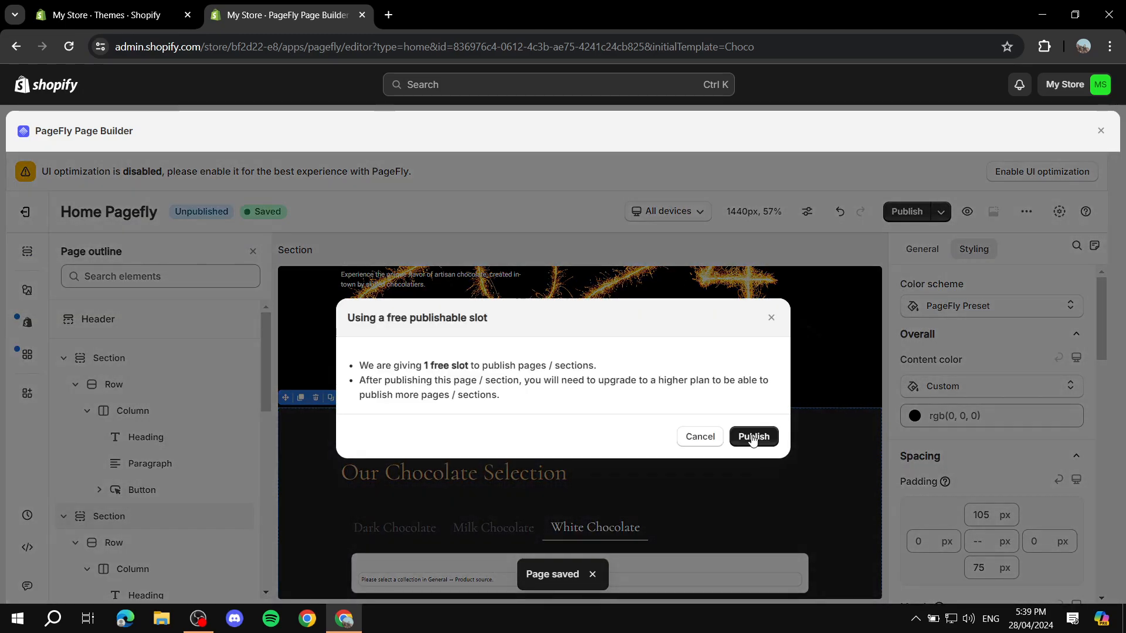
{"action": "left_click", "coordinate": [753, 438]}
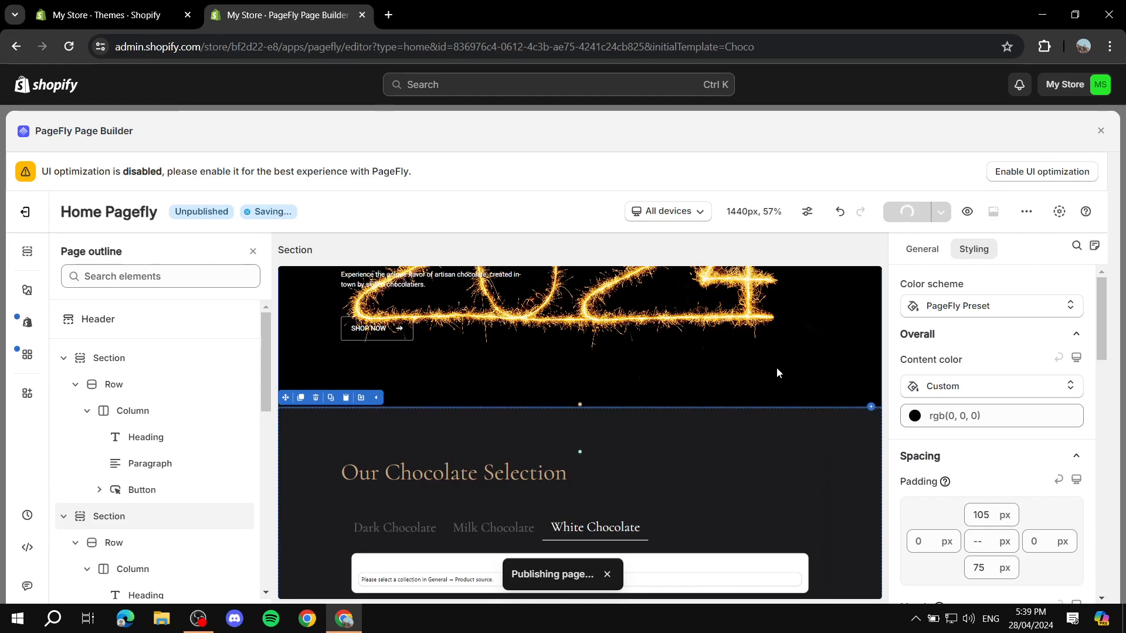
Enable autosave for the page and close the editor
{"action": "scroll", "coordinate": [774, 367], "scroll_direction": "up", "scroll_amount": 3}
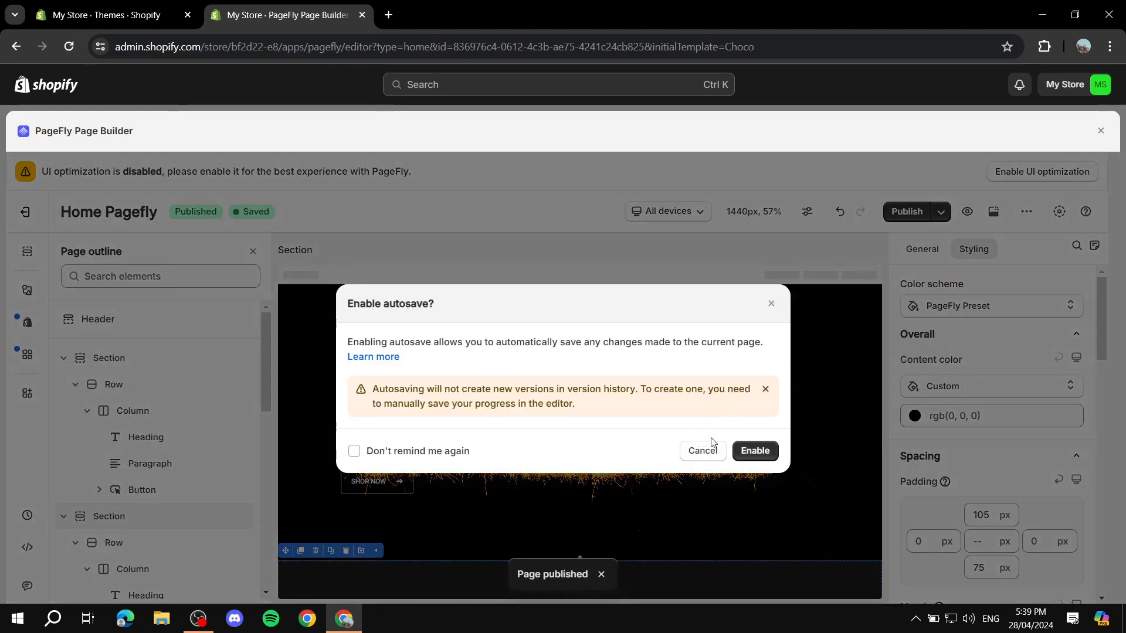
{"action": "left_click", "coordinate": [759, 451]}
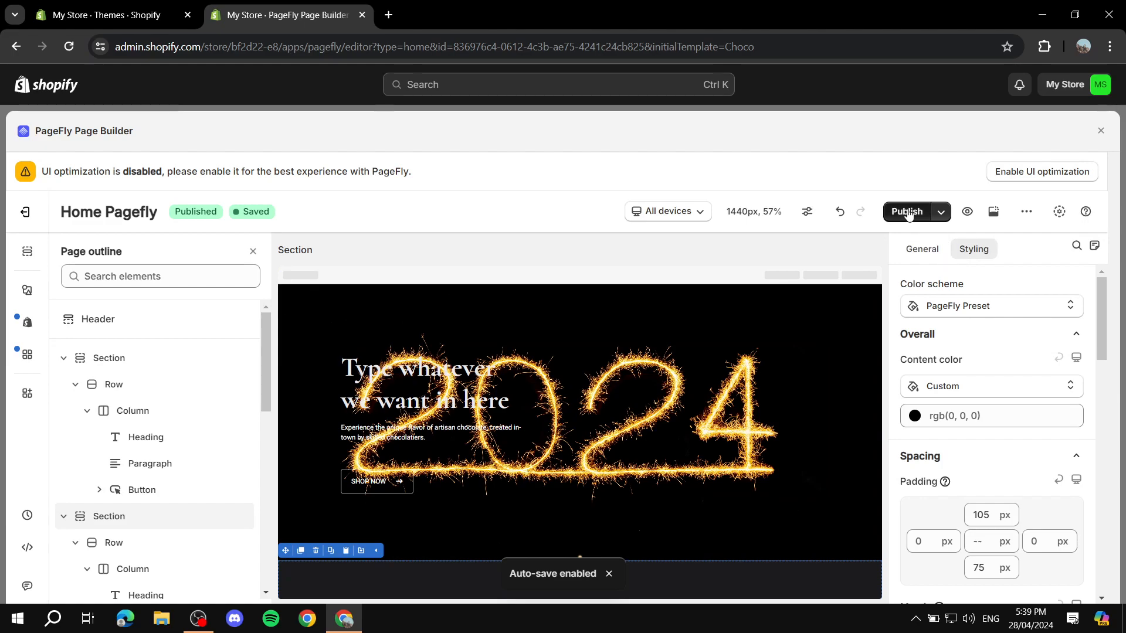
{"action": "left_click", "coordinate": [1099, 132]}
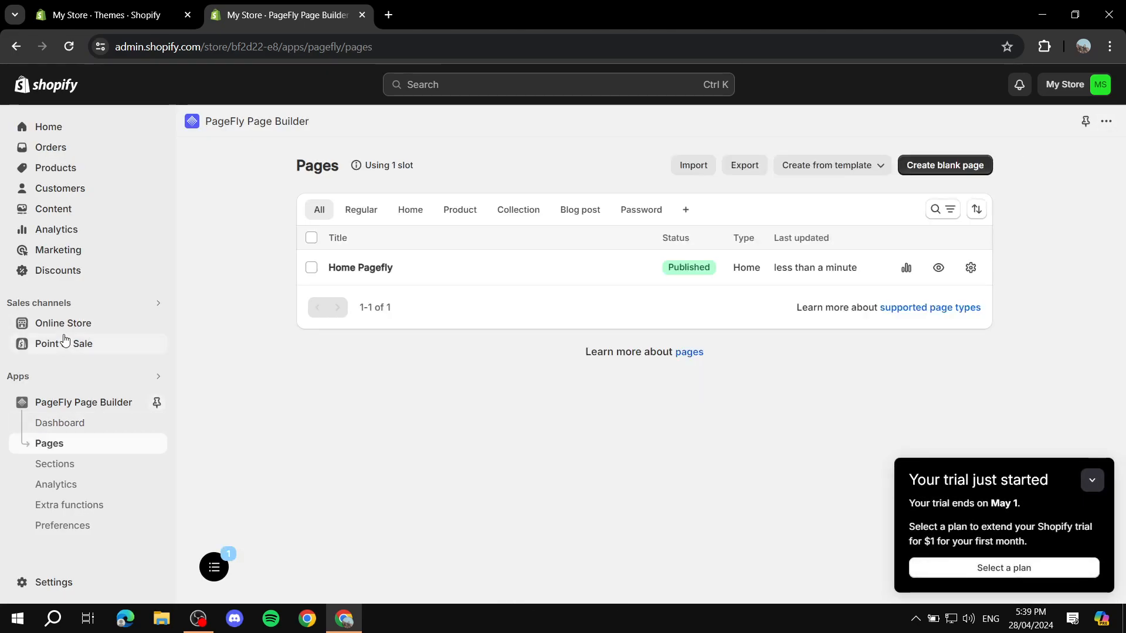
Open the live online store in a new tab from the Online Store sidebar entry
{"action": "left_click", "coordinate": [51, 326]}
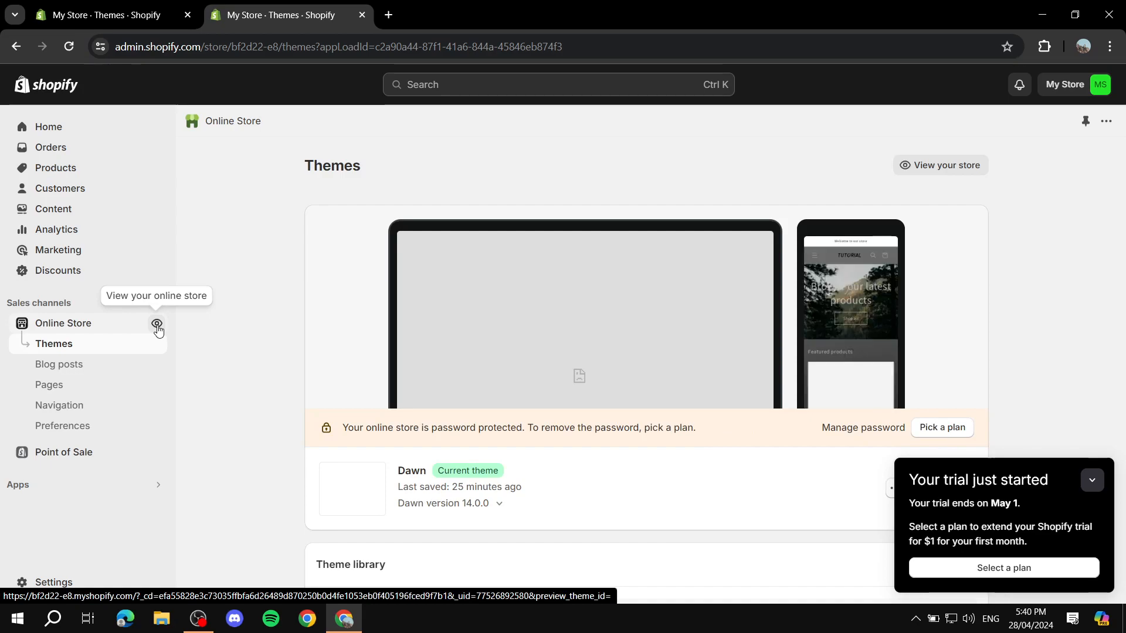
{"action": "left_click", "coordinate": [157, 326]}
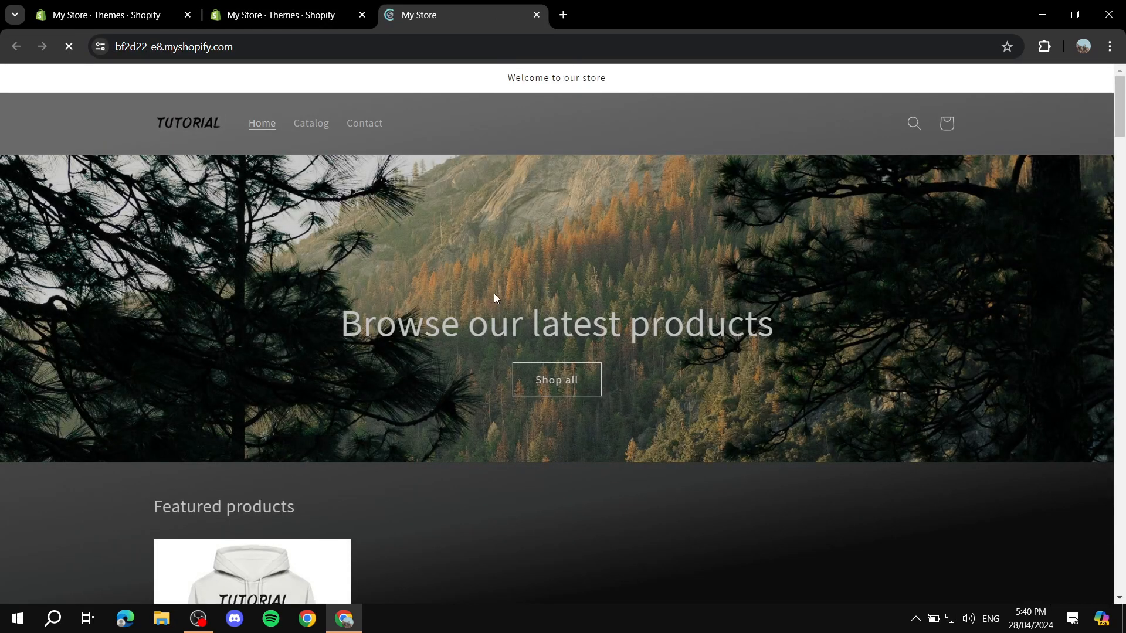
Scroll through the live home page to check the 2024 sparkler banner and chocolate selection
{"action": "scroll", "coordinate": [493, 296], "scroll_direction": "down", "scroll_amount": 5}
{"action": "scroll", "coordinate": [491, 309], "scroll_direction": "down", "scroll_amount": 10}
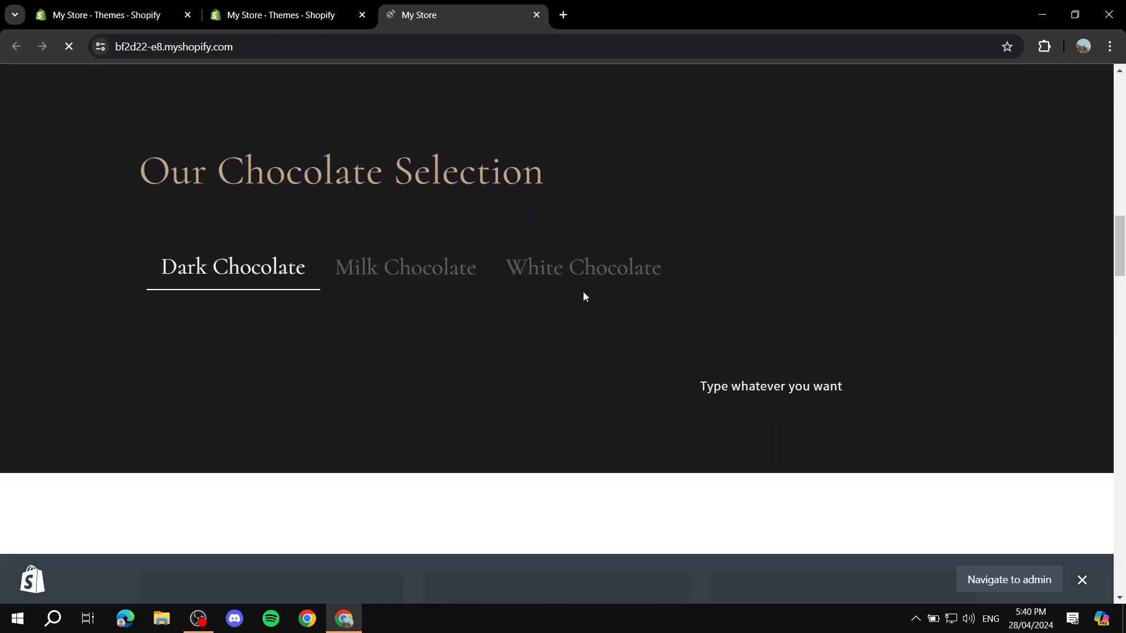
{"action": "scroll", "coordinate": [578, 294], "scroll_direction": "up", "scroll_amount": 3}
{"action": "scroll", "coordinate": [535, 342], "scroll_direction": "down", "scroll_amount": 3}
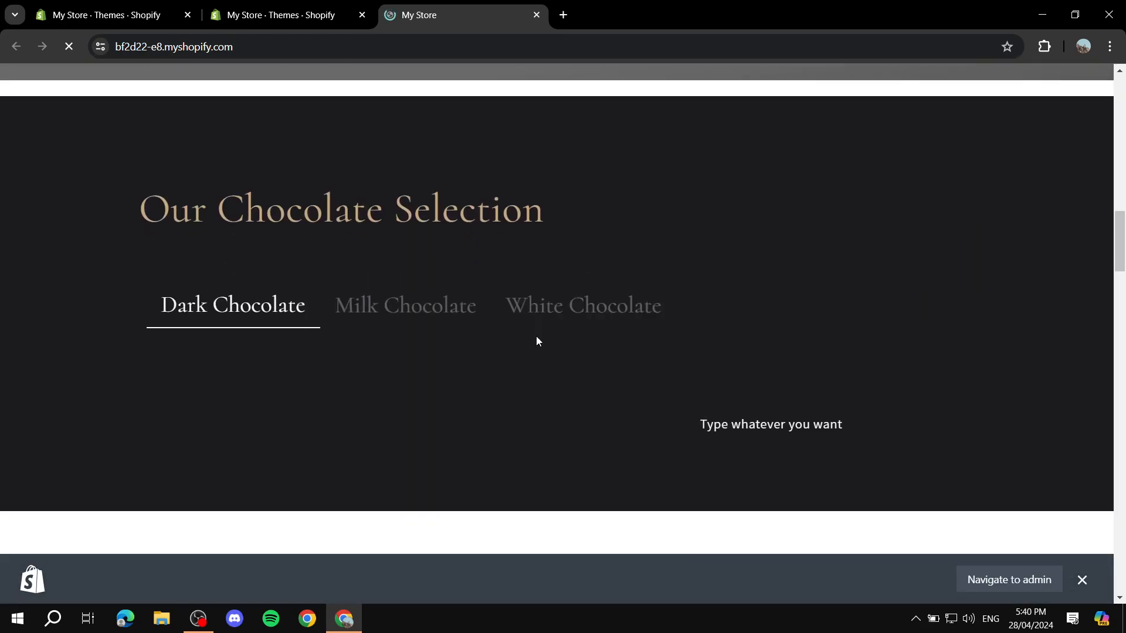
{"action": "scroll", "coordinate": [563, 270], "scroll_direction": "down", "scroll_amount": 7}
{"action": "scroll", "coordinate": [592, 229], "scroll_direction": "down", "scroll_amount": 4}
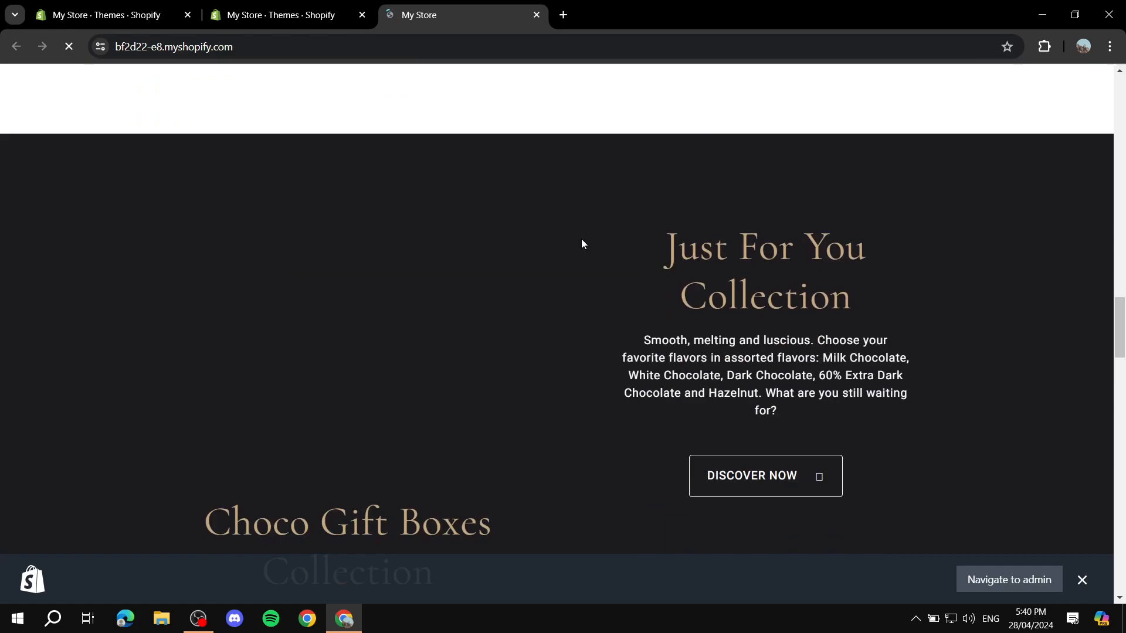
{"action": "scroll", "coordinate": [575, 332], "scroll_direction": "down", "scroll_amount": 7}
{"action": "scroll", "coordinate": [557, 325], "scroll_direction": "up", "scroll_amount": 12}
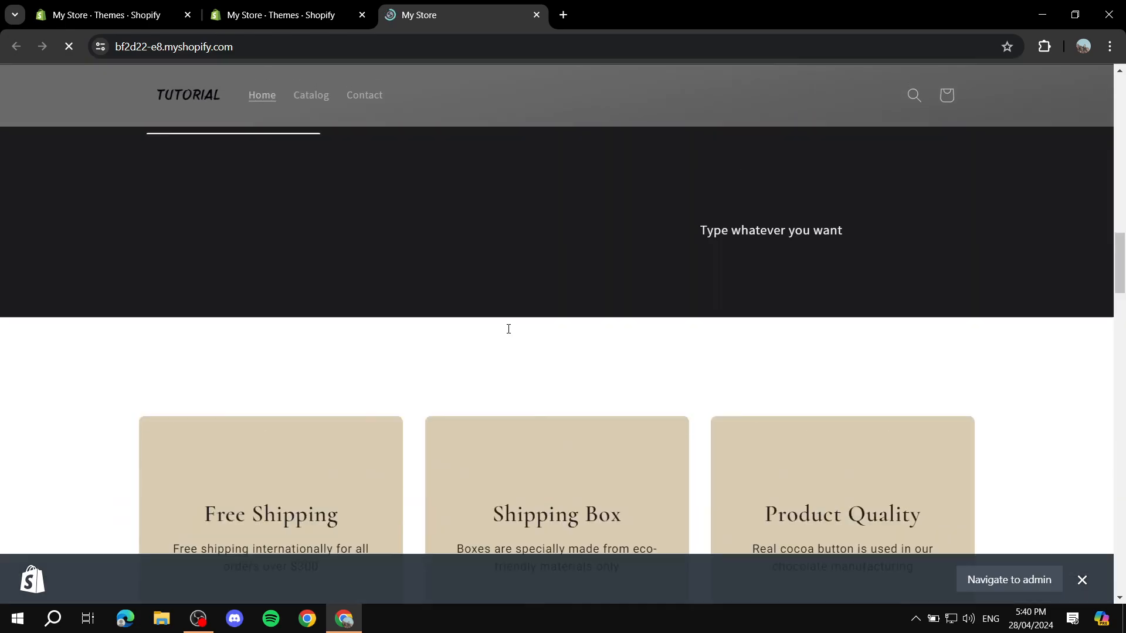
Close the Shopify admin bar and scroll the storefront again to review the PageFly sections
{"action": "left_click", "coordinate": [1082, 580]}
{"action": "scroll", "coordinate": [530, 327], "scroll_direction": "up", "scroll_amount": 6}
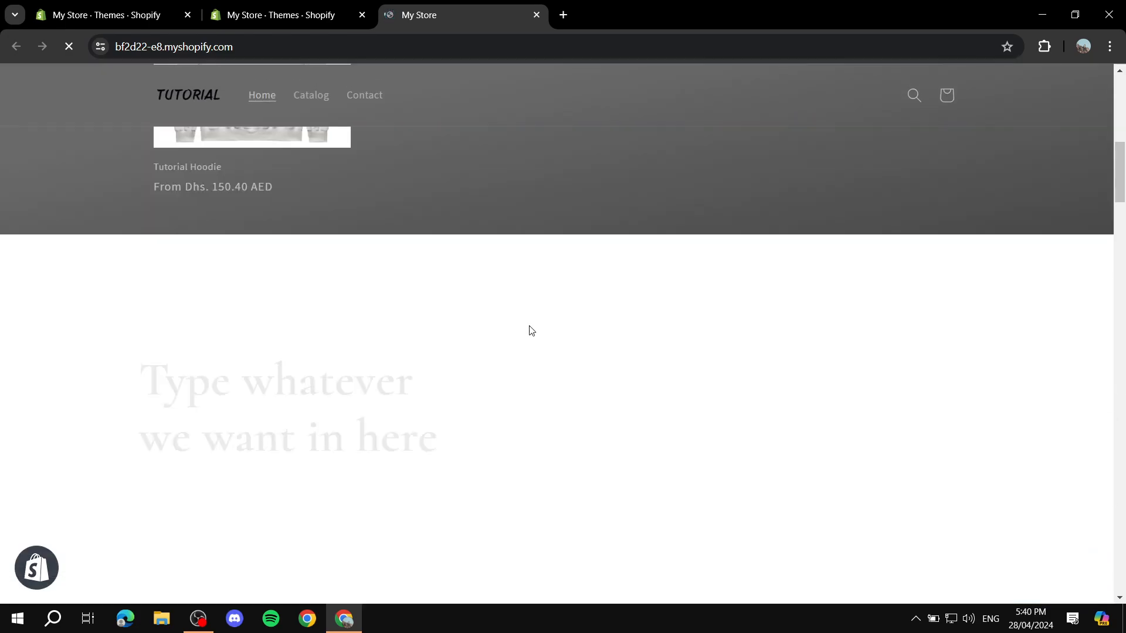
{"action": "scroll", "coordinate": [626, 328], "scroll_direction": "up", "scroll_amount": 7}
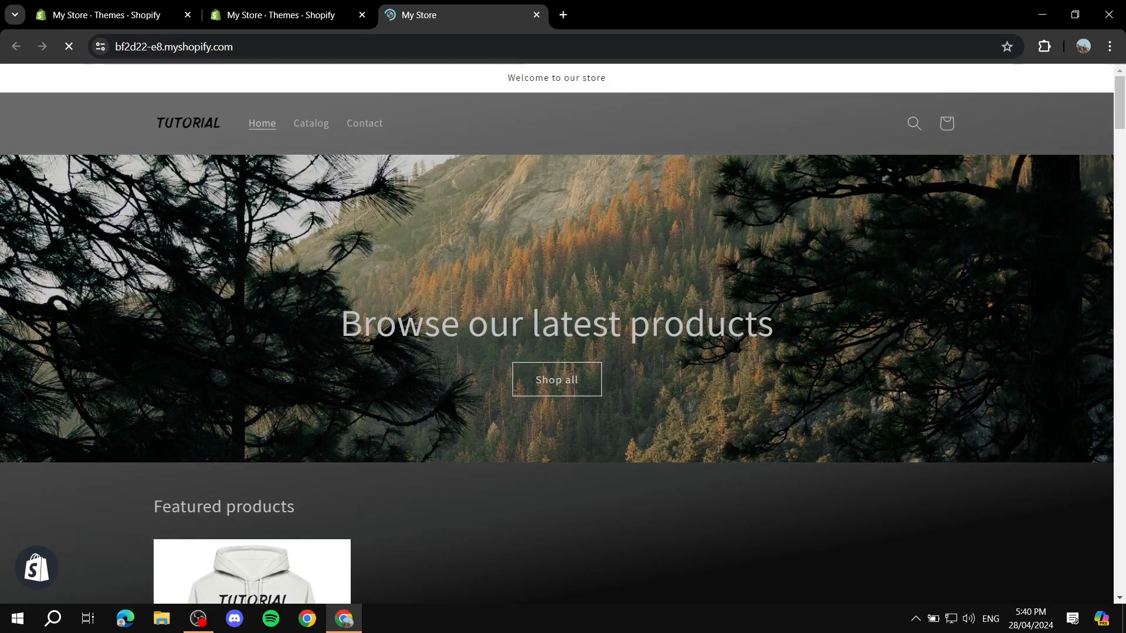
{"action": "left_click_drag", "start_coordinate": [378, 245], "coordinate": [815, 368]}
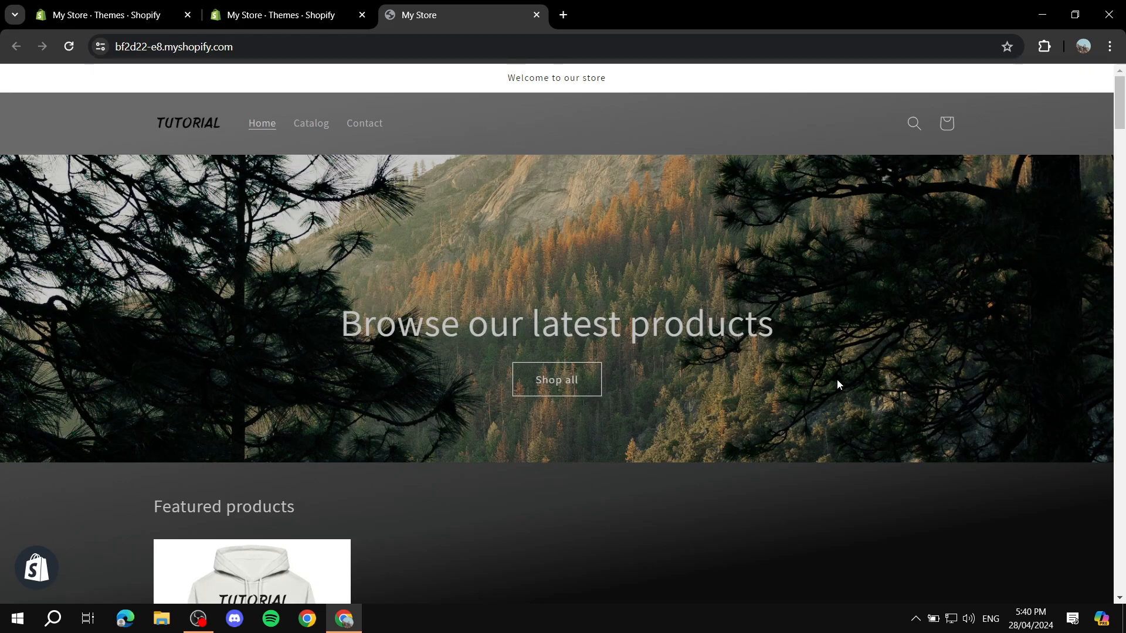
{"action": "scroll", "coordinate": [574, 277], "scroll_direction": "down", "scroll_amount": 5}
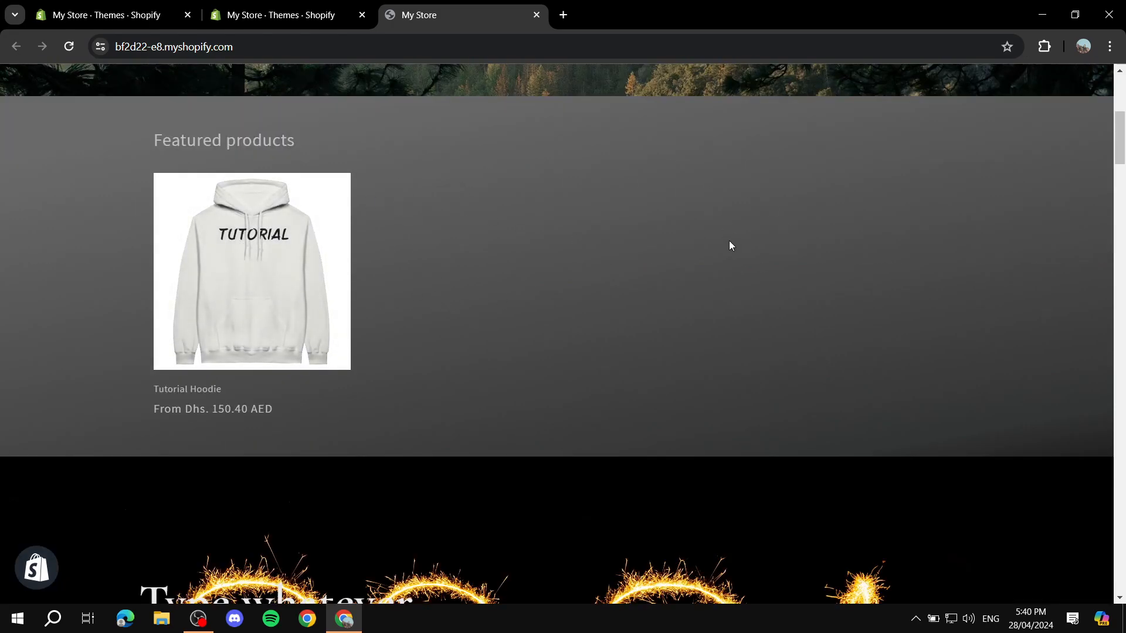
{"action": "scroll", "coordinate": [728, 244], "scroll_direction": "down", "scroll_amount": 4}
{"action": "scroll", "coordinate": [675, 294], "scroll_direction": "down", "scroll_amount": 10}
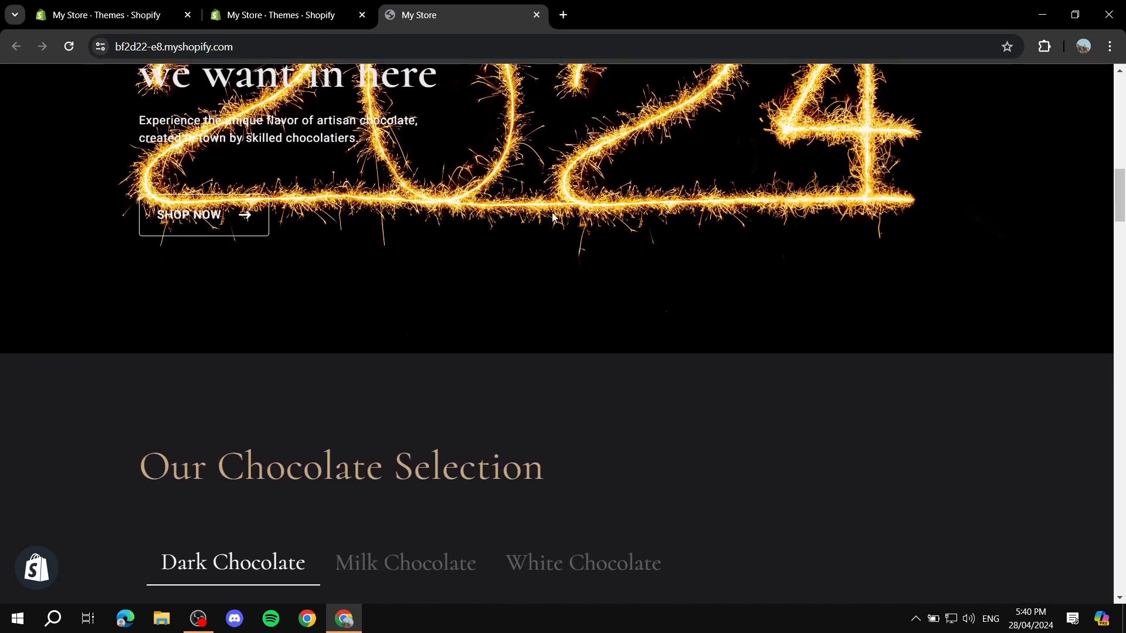
{"action": "scroll", "coordinate": [691, 293], "scroll_direction": "up", "scroll_amount": 7}
{"action": "scroll", "coordinate": [690, 293], "scroll_direction": "up", "scroll_amount": 10}
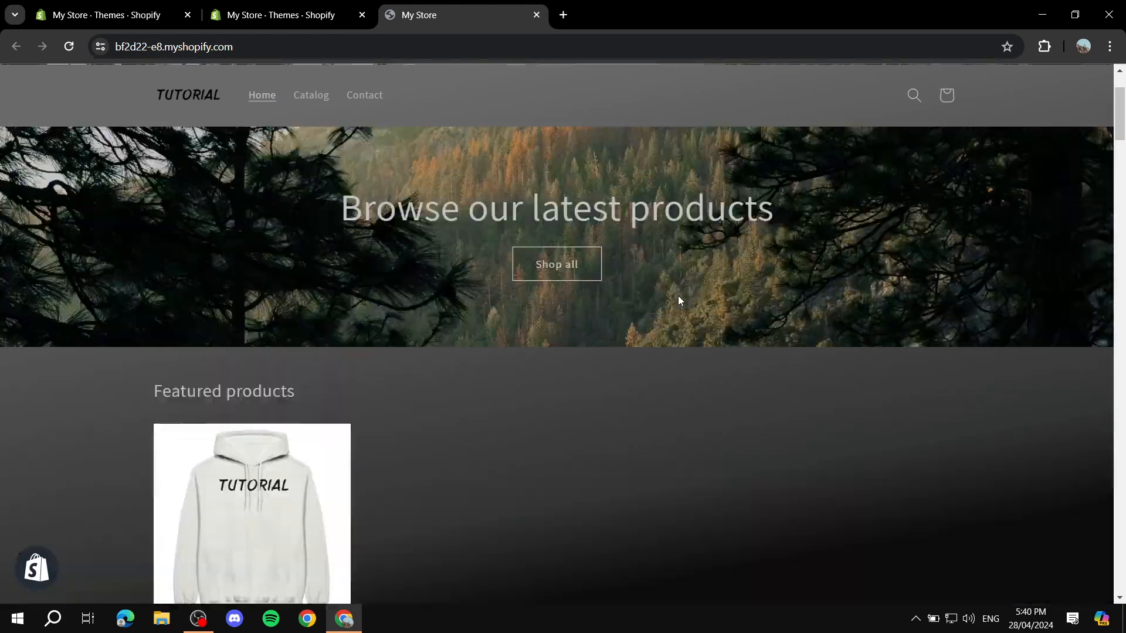
Return to the Themes admin page, collapse the trial notice, and briefly revisit the storefront
{"action": "left_click", "coordinate": [279, 7]}
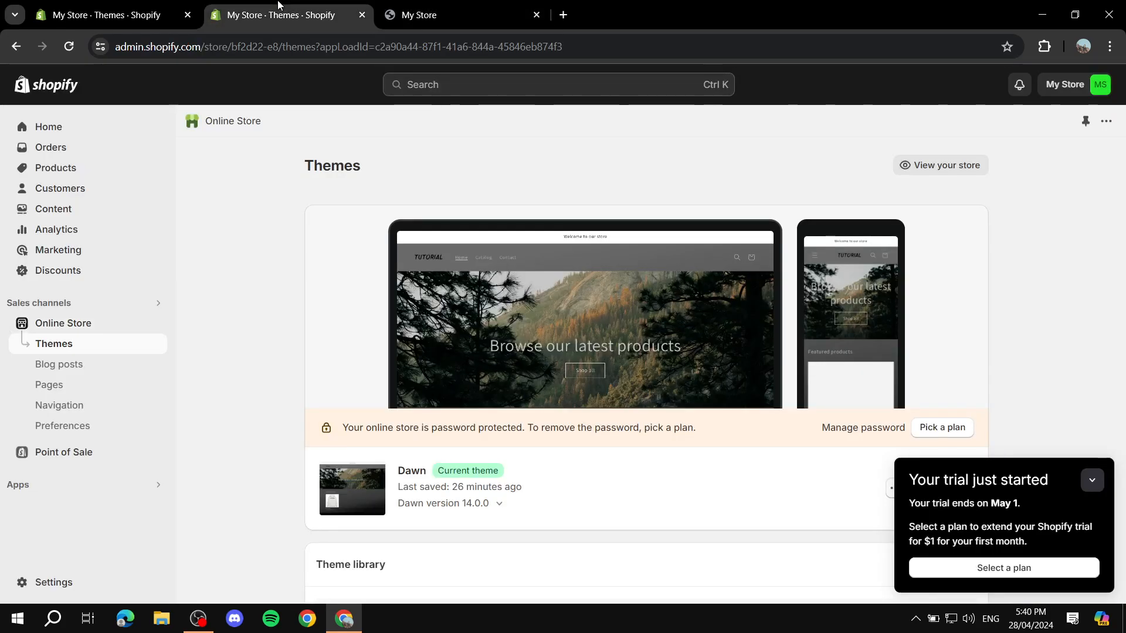
{"action": "left_click", "coordinate": [1091, 480]}
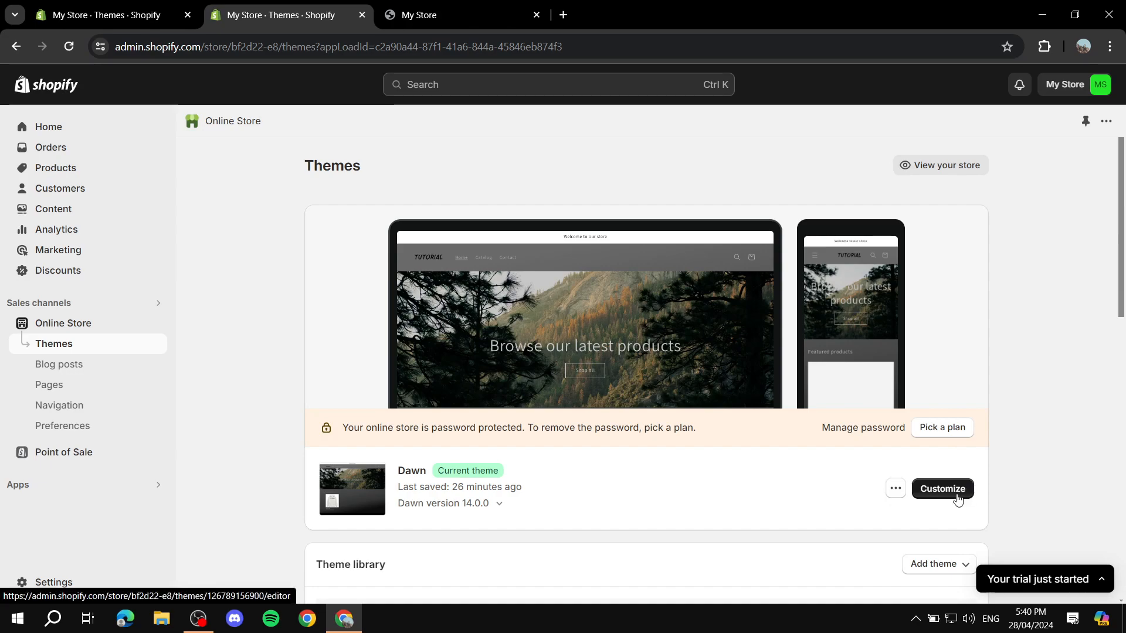
{"action": "left_click", "coordinate": [443, 6]}
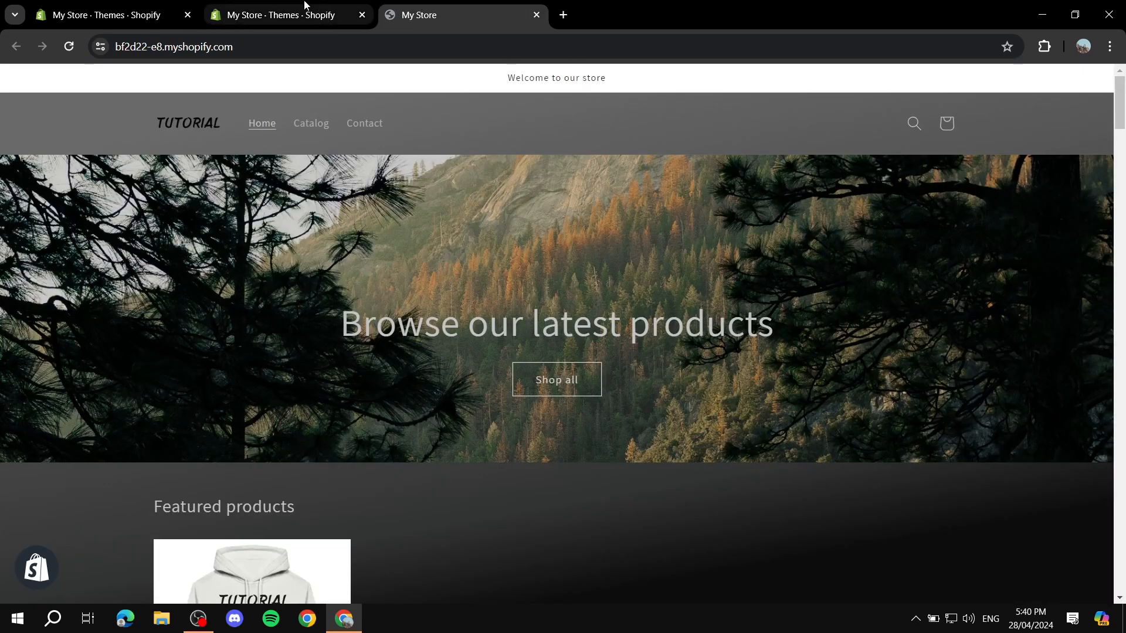
{"action": "left_click", "coordinate": [280, 12]}
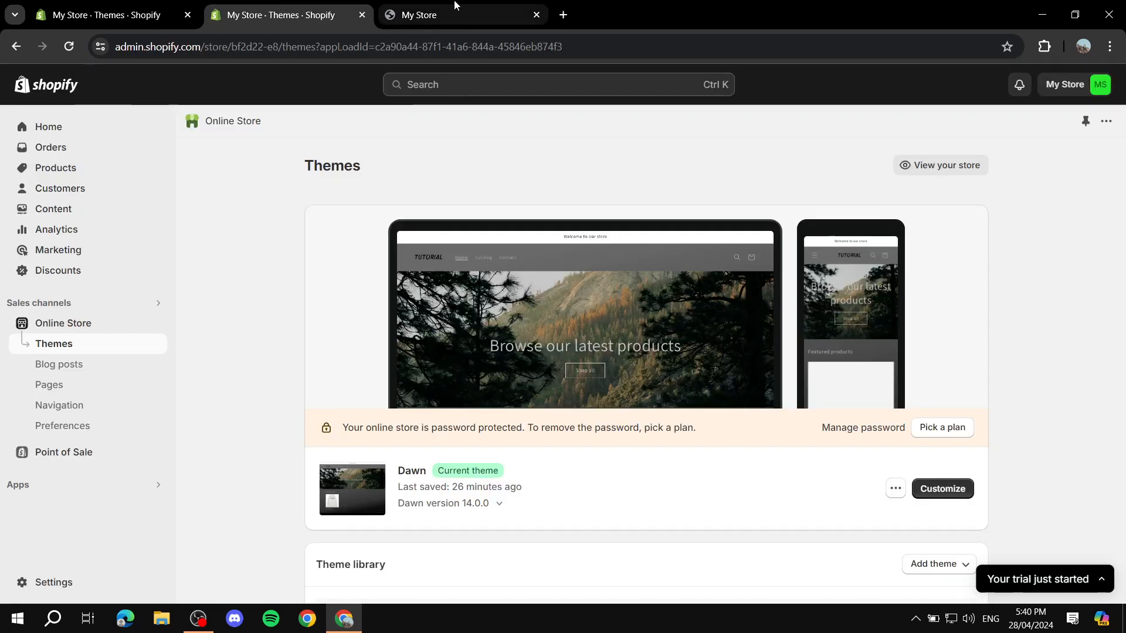
{"action": "mouse_move", "coordinate": [455, 4]}
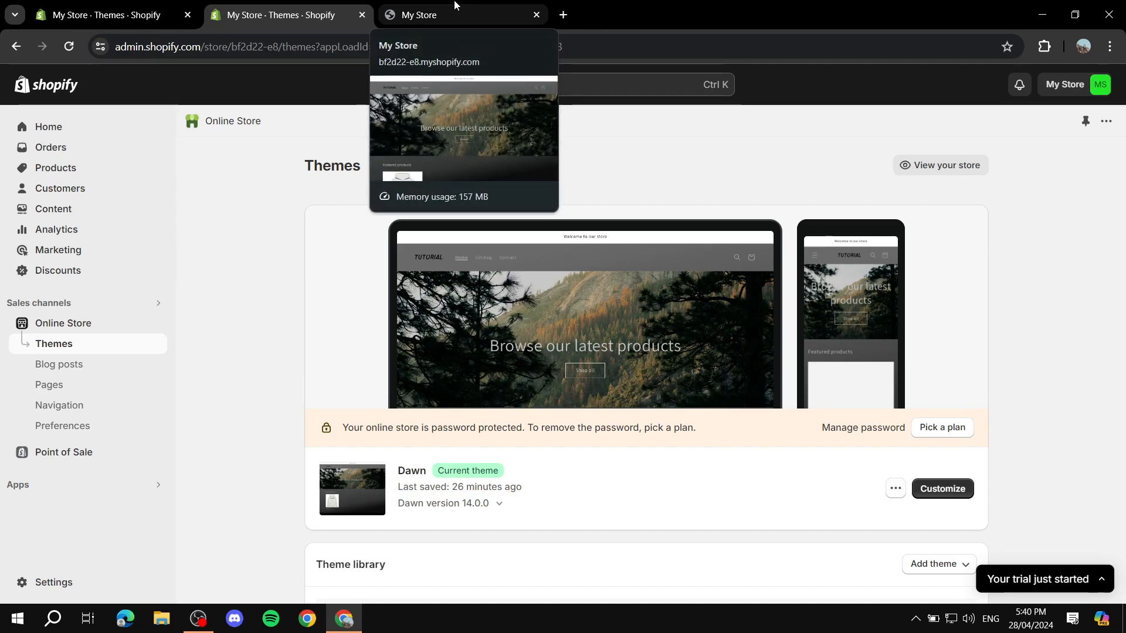